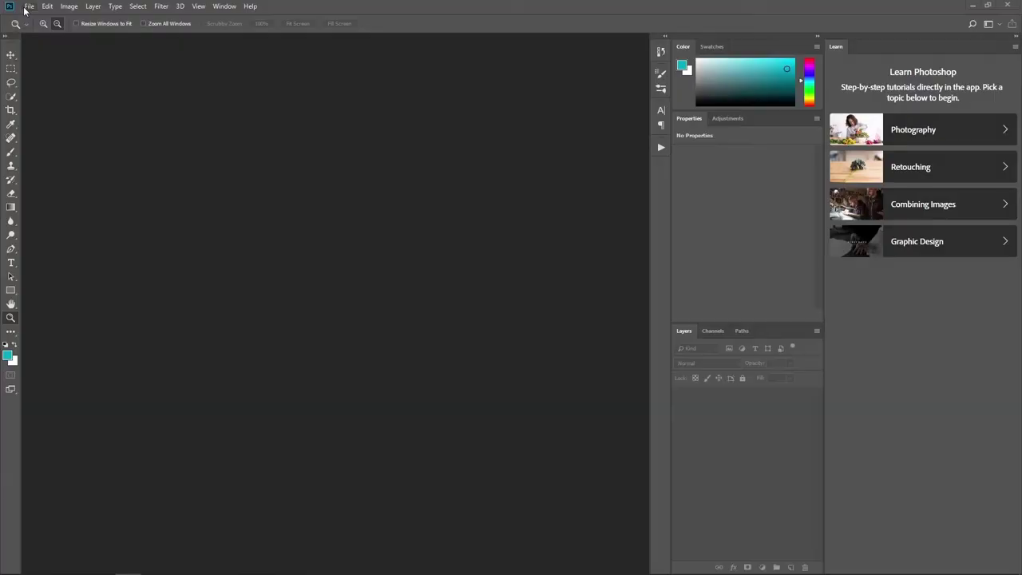
- Create a blank white 1080 × 1350 px, 300 ppi document from the Instagram Portrait preset
{"action": "left_click", "coordinate": [29, 6]}
{"action": "left_click", "coordinate": [42, 18]}
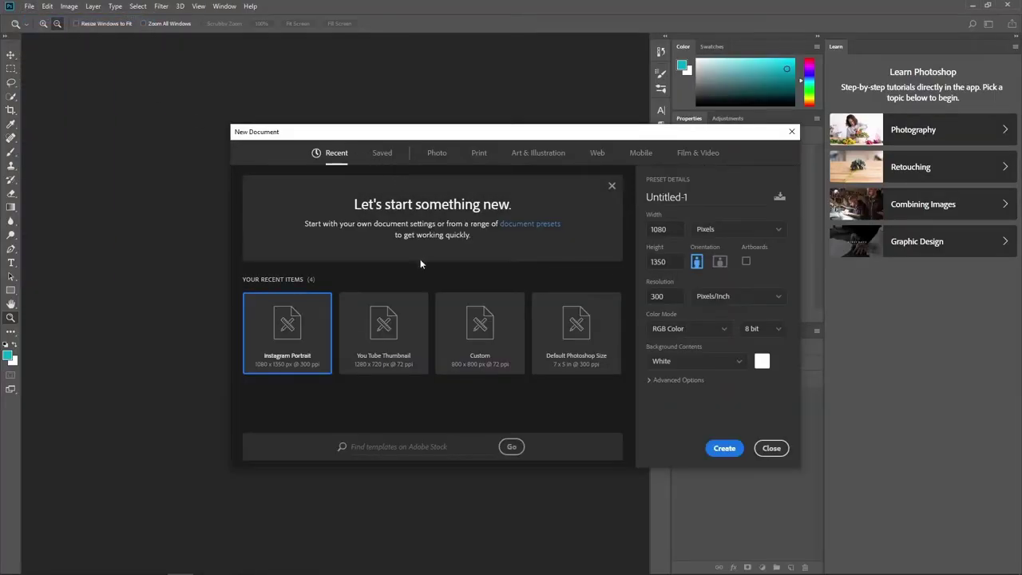
{"action": "left_click", "coordinate": [724, 448]}
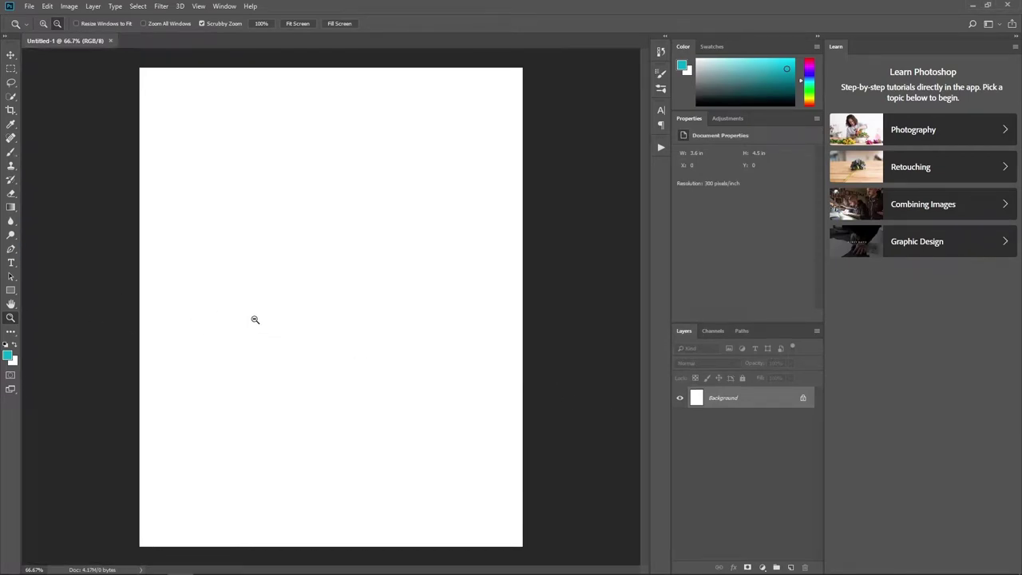
- Flip the placed tornado image horizontally and scale it across the upper canvas
{"action": "right_click", "coordinate": [343, 351]}
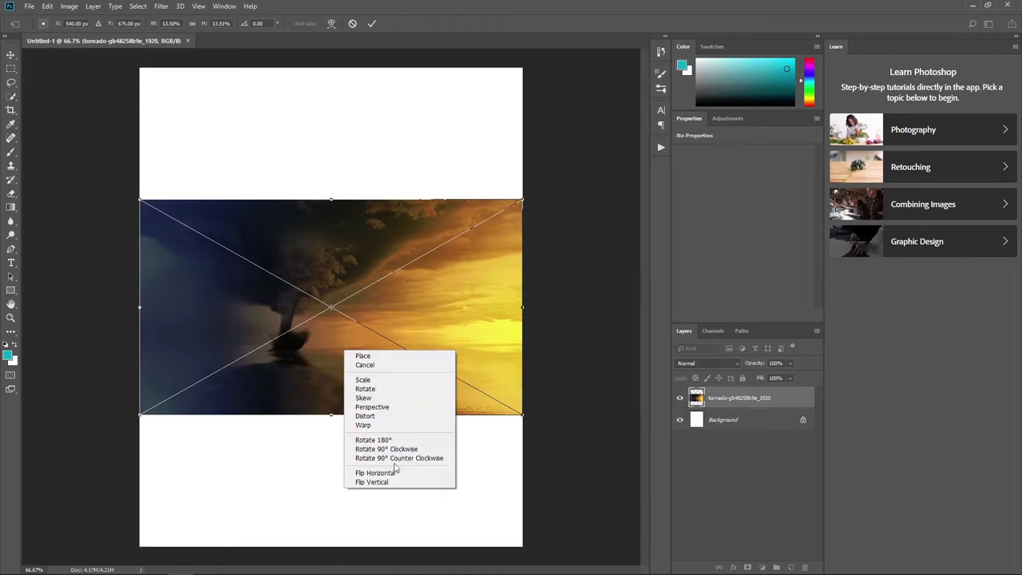
{"action": "left_click", "coordinate": [375, 472]}
{"action": "left_click_drag", "start_coordinate": [441, 325], "coordinate": [442, 205]}
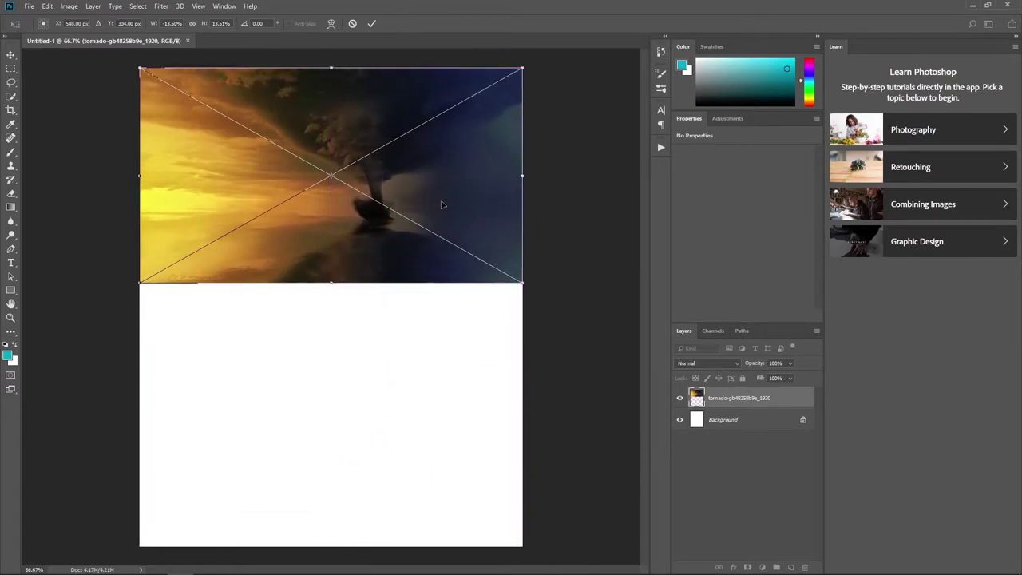
{"action": "left_click_drag", "start_coordinate": [333, 285], "coordinate": [330, 435]}
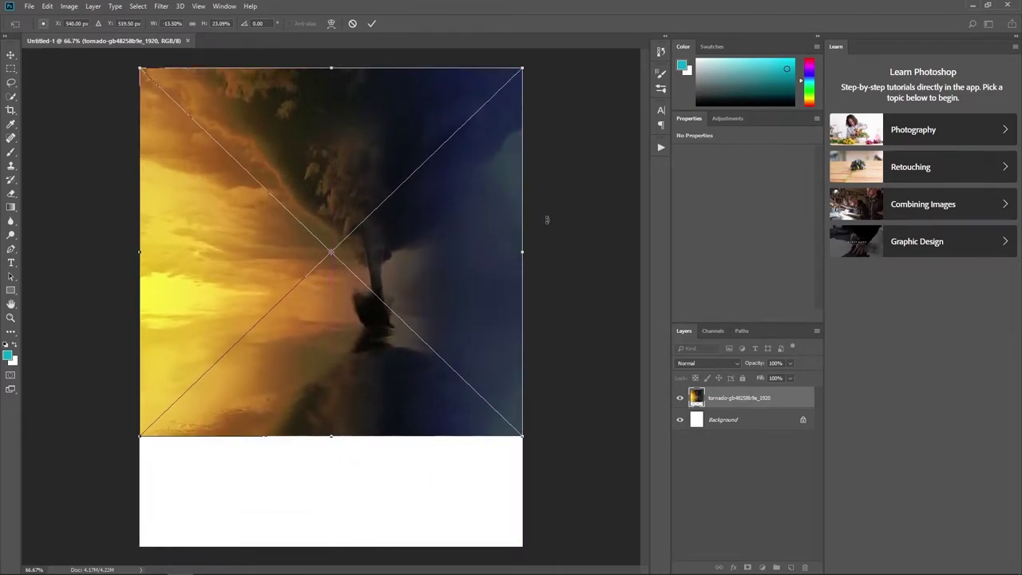
{"action": "mouse_move", "coordinate": [522, 252]}
{"action": "left_mouse_down"}
{"action": "mouse_move", "coordinate": [631, 253]}
{"action": "mouse_move", "coordinate": [689, 189]}
{"action": "left_mouse_up"}
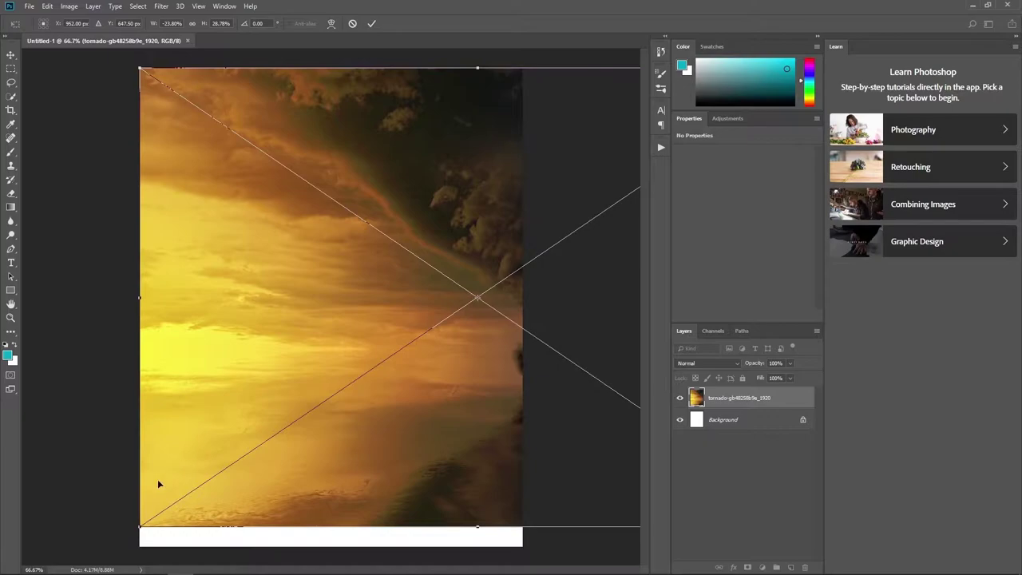
{"action": "left_click_drag", "start_coordinate": [143, 518], "coordinate": [183, 449]}
{"action": "left_click_drag", "start_coordinate": [457, 334], "coordinate": [395, 295]}
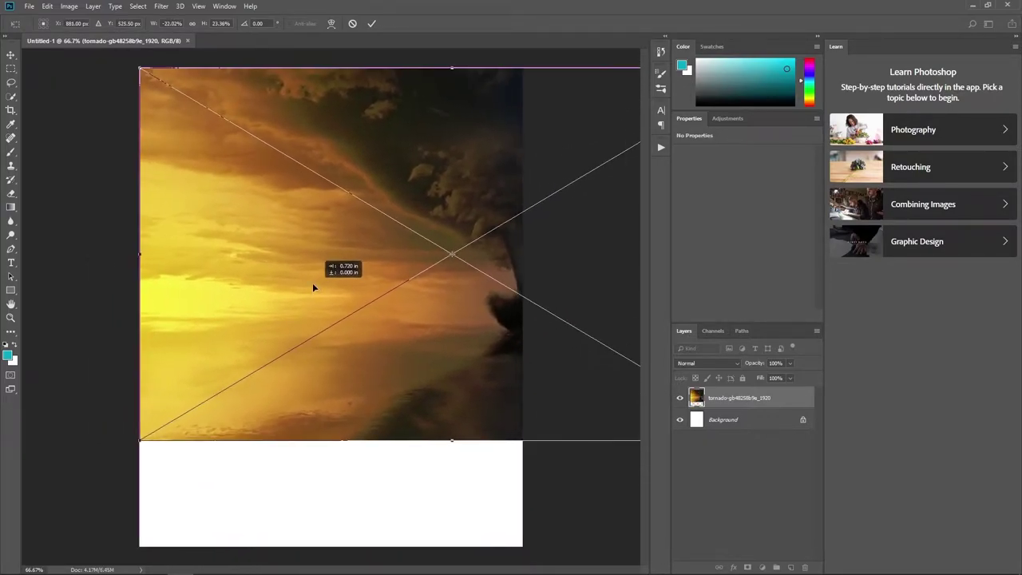
{"action": "left_click_drag", "start_coordinate": [139, 254], "coordinate": [312, 288]}
{"action": "key", "text": "Return"}
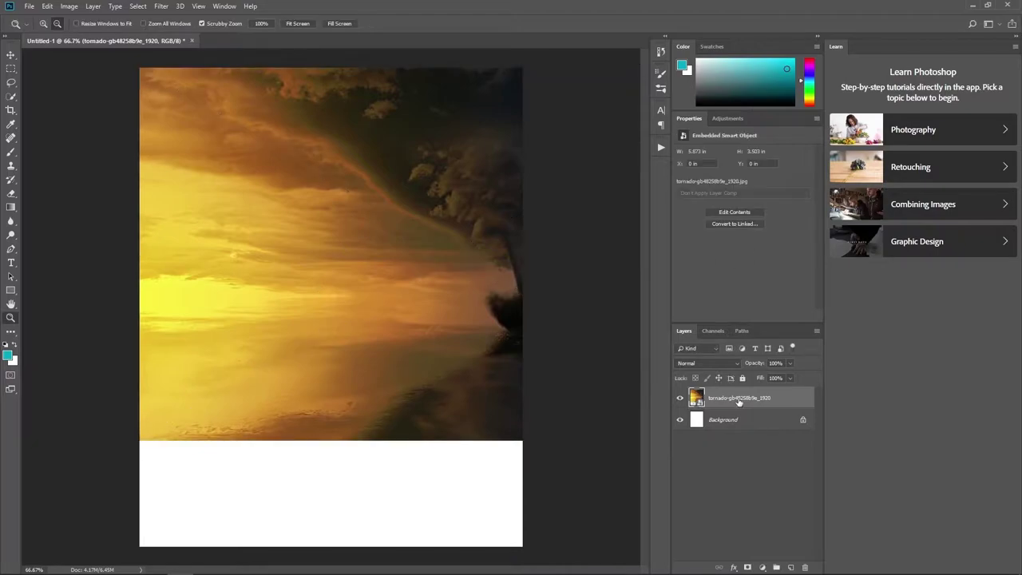
- Rename the tornado layer to 'sky'
{"action": "double_click", "coordinate": [738, 398]}
{"action": "type", "text": "sky"}
{"action": "key", "text": "Return"}
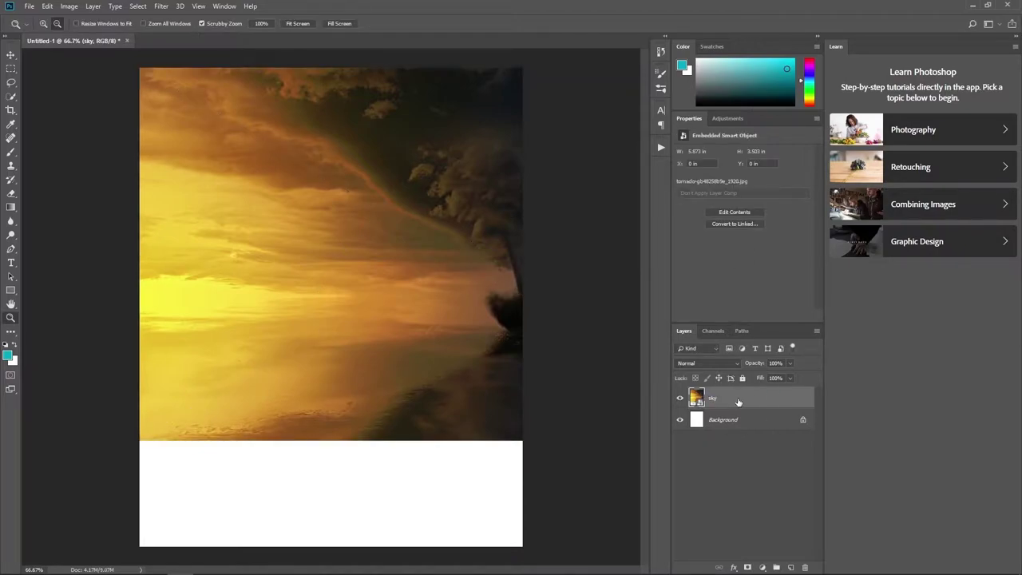
- Add a #af6000 Solid Color fill in Soft Light mode, clipped to the sky layer
{"action": "left_click", "coordinate": [761, 565]}
{"action": "left_click", "coordinate": [787, 379]}
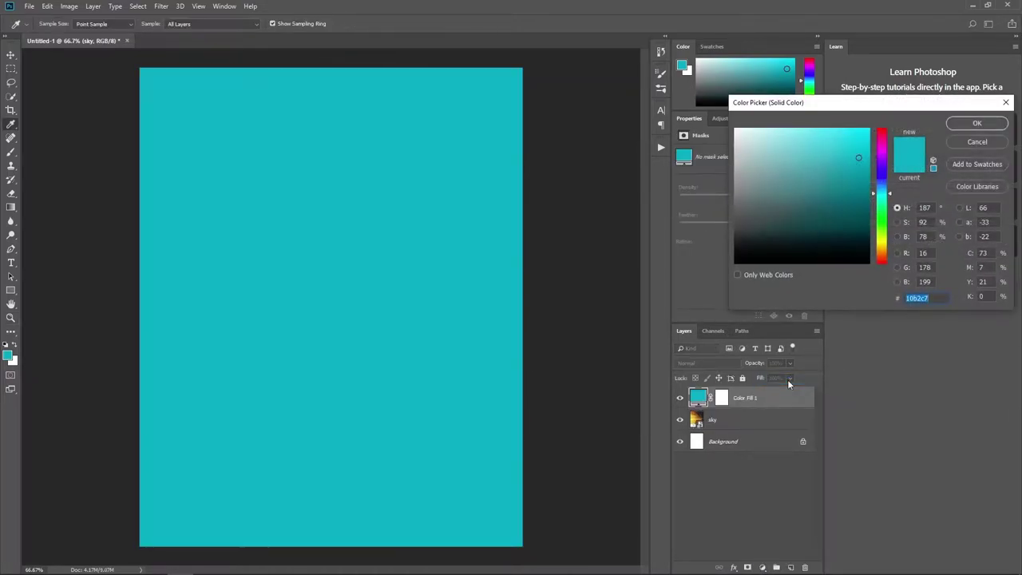
{"action": "type", "text": "af6"}
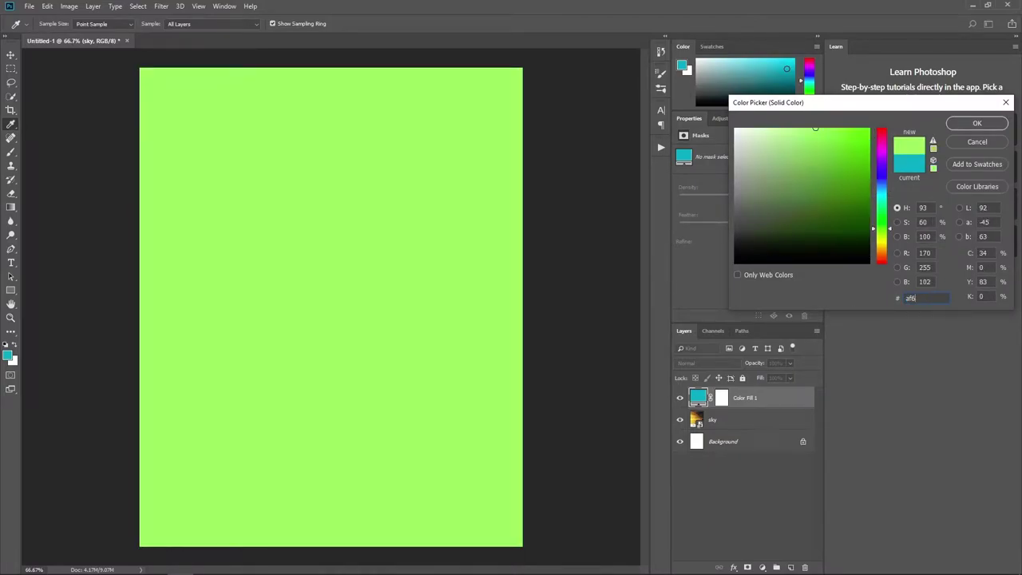
{"action": "type", "text": "000"}
{"action": "key", "text": "Return"}
{"action": "key", "text": "z"}
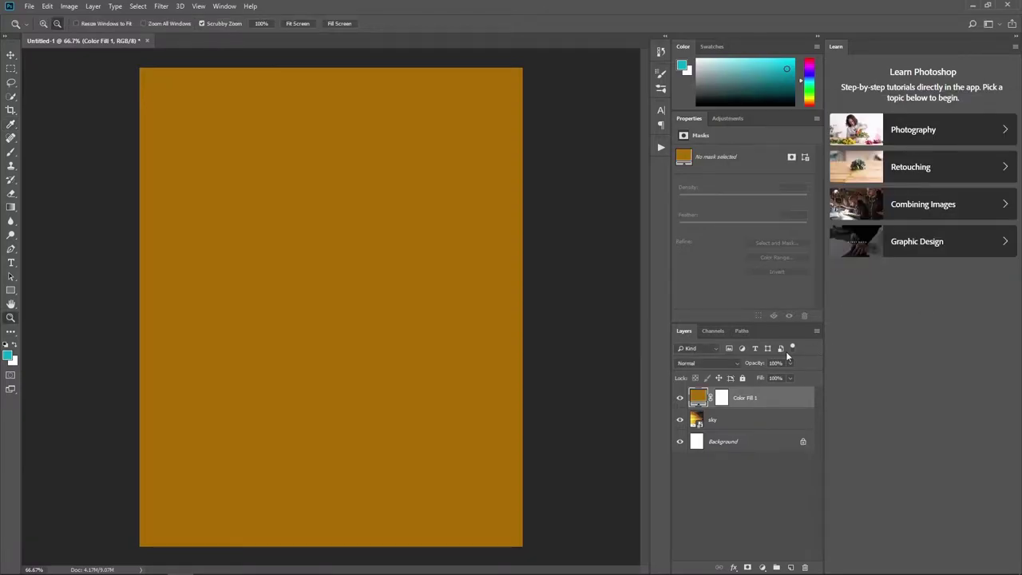
{"action": "left_click", "coordinate": [726, 361]}
{"action": "left_click", "coordinate": [728, 236]}
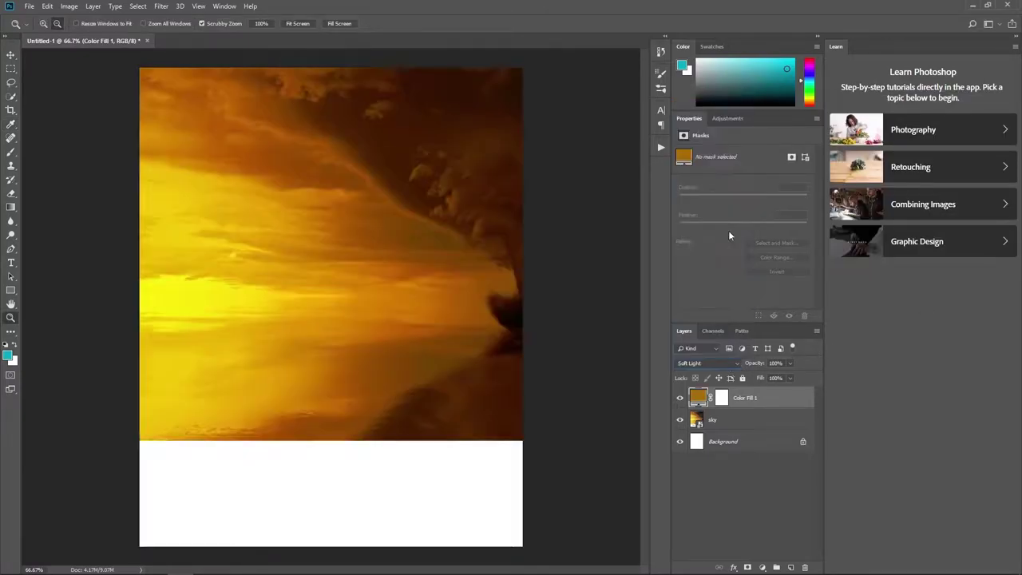
{"action": "right_click", "coordinate": [776, 402]}
{"action": "left_click", "coordinate": [835, 328]}
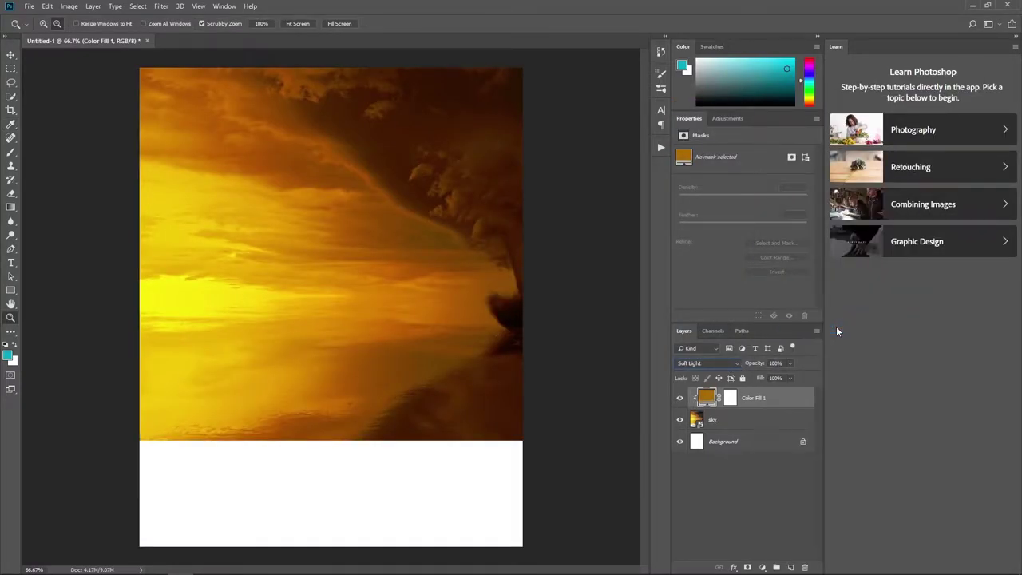
- Add a clipped Vibrance adjustment with Vibrance and Saturation at -22
{"action": "left_click", "coordinate": [762, 567]}
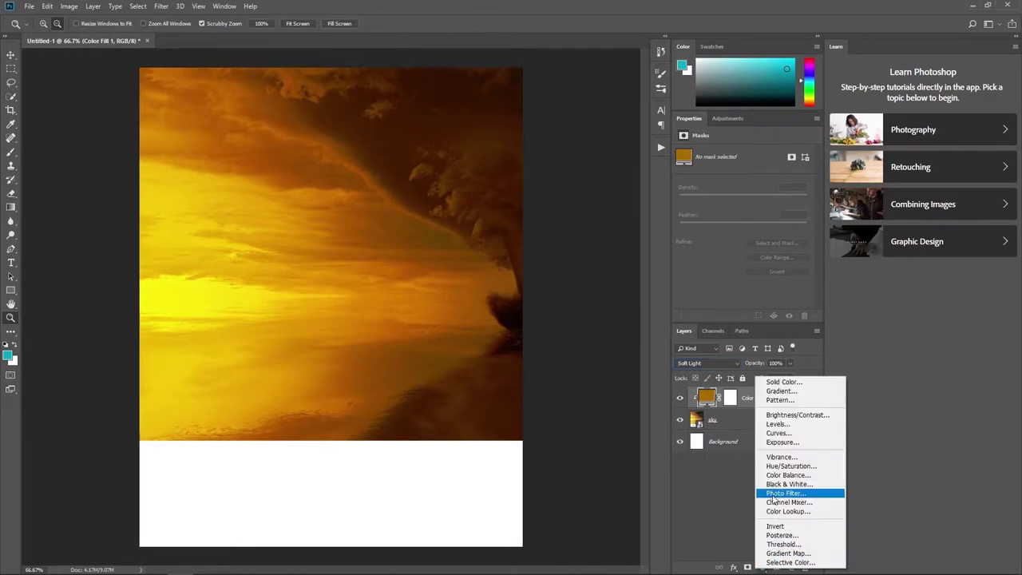
{"action": "left_click", "coordinate": [780, 456]}
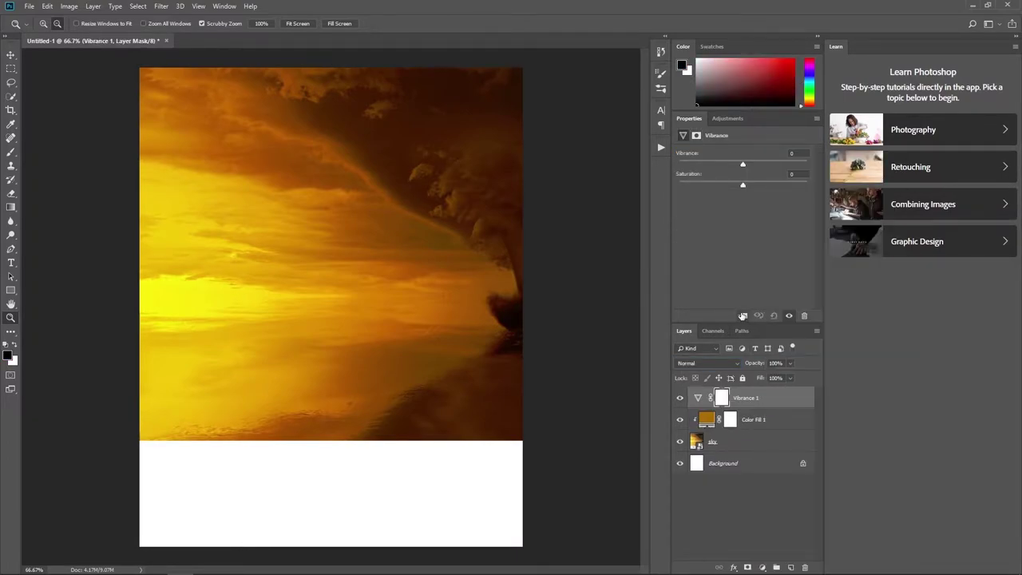
{"action": "left_click", "coordinate": [742, 315]}
{"action": "type", "text": "-22"}
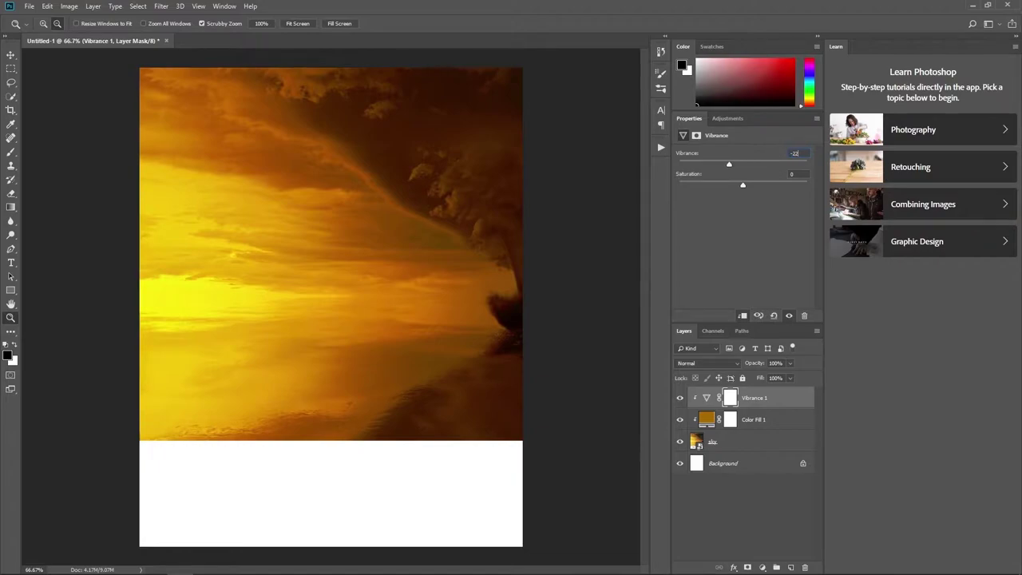
{"action": "key", "text": "Tab"}
{"action": "type", "text": "-22"}
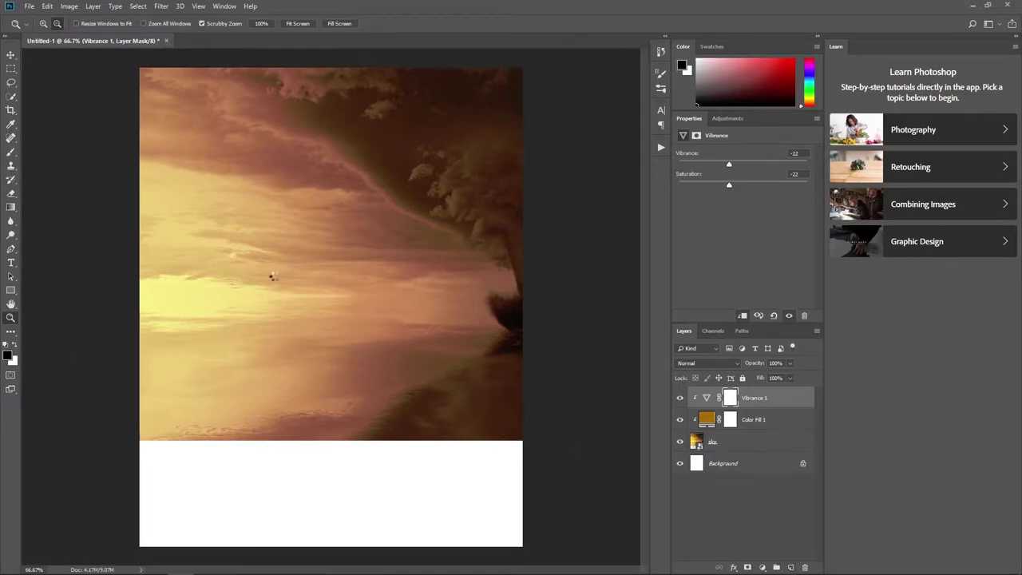
- Place the desert photo along the bottom of the canvas
{"action": "left_click_drag", "start_coordinate": [2, 207], "coordinate": [353, 265]}
{"action": "left_click_drag", "start_coordinate": [789, 373], "coordinate": [755, 374]}
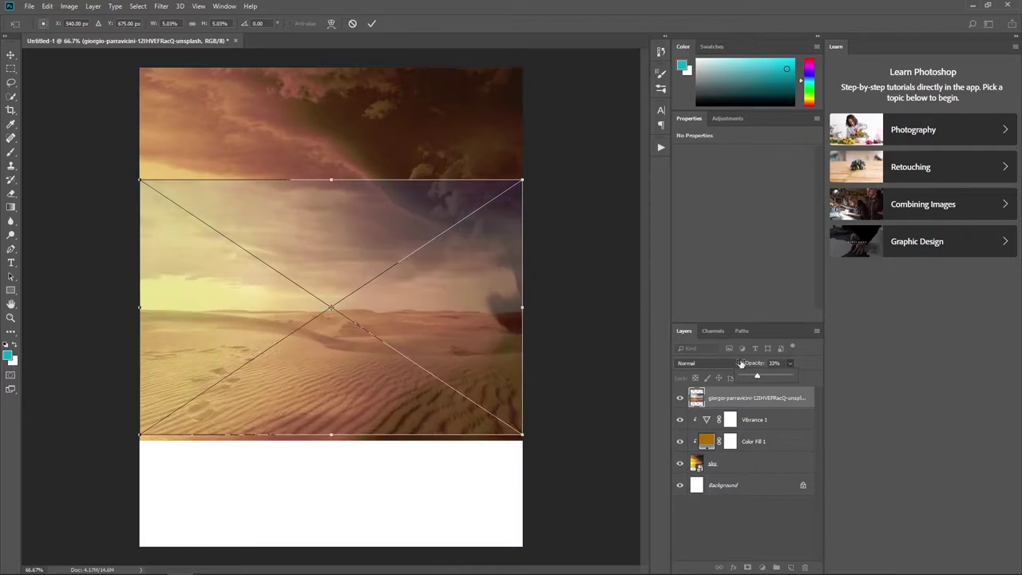
{"action": "left_click_drag", "start_coordinate": [468, 296], "coordinate": [470, 408]}
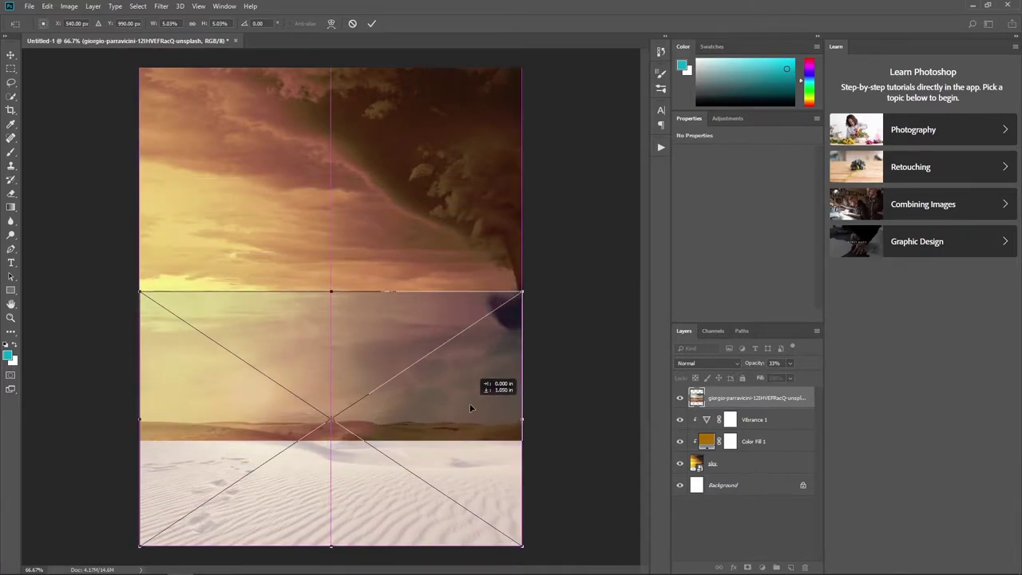
{"action": "key", "text": "Return"}
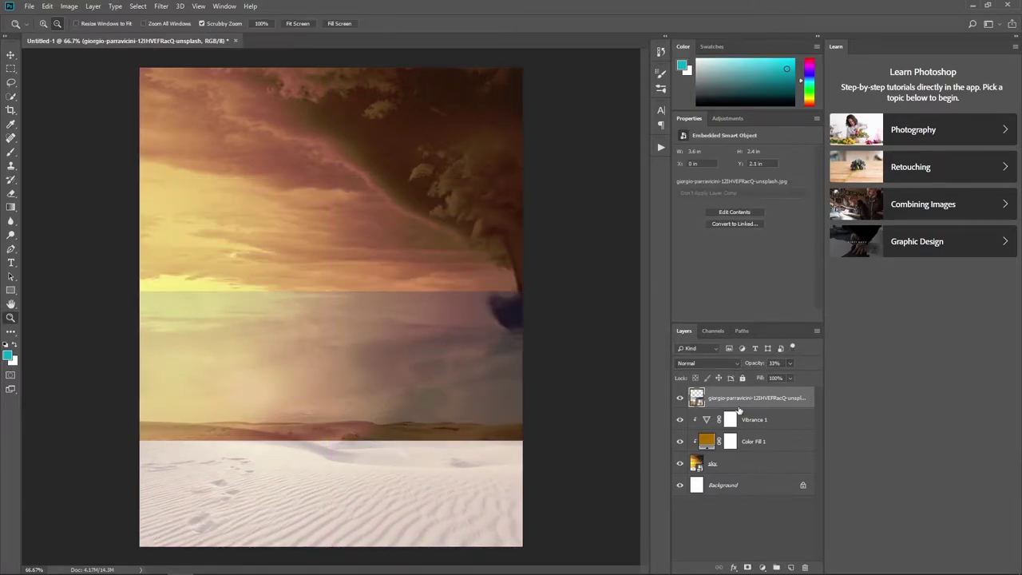
- Mask the desert photo at 100% opacity, brushing away its bluish sky and the seam
{"action": "left_click", "coordinate": [747, 566]}
{"action": "left_click", "coordinate": [790, 363]}
{"action": "left_click_drag", "start_coordinate": [776, 376], "coordinate": [815, 376]}
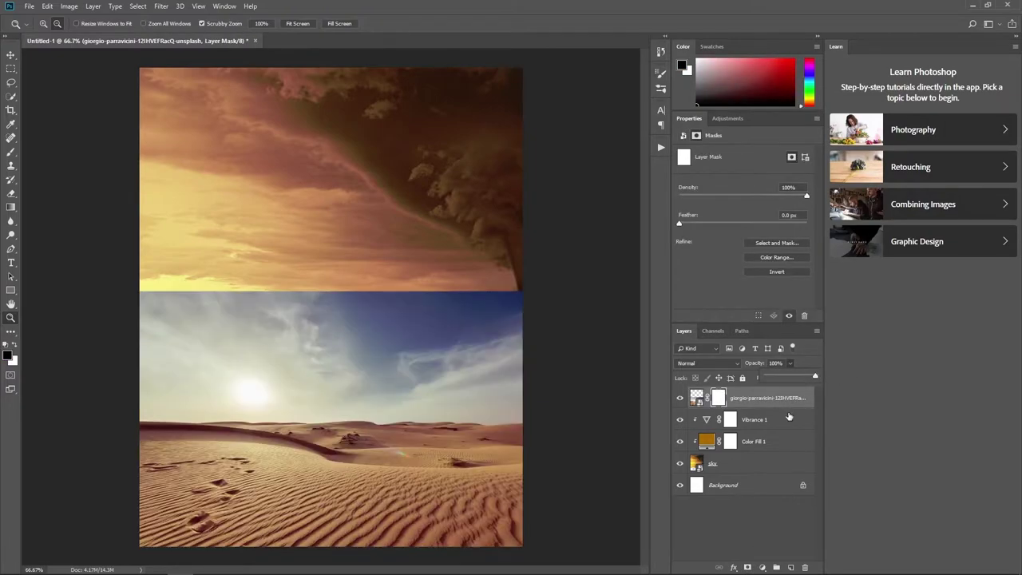
{"action": "left_click", "coordinate": [845, 413]}
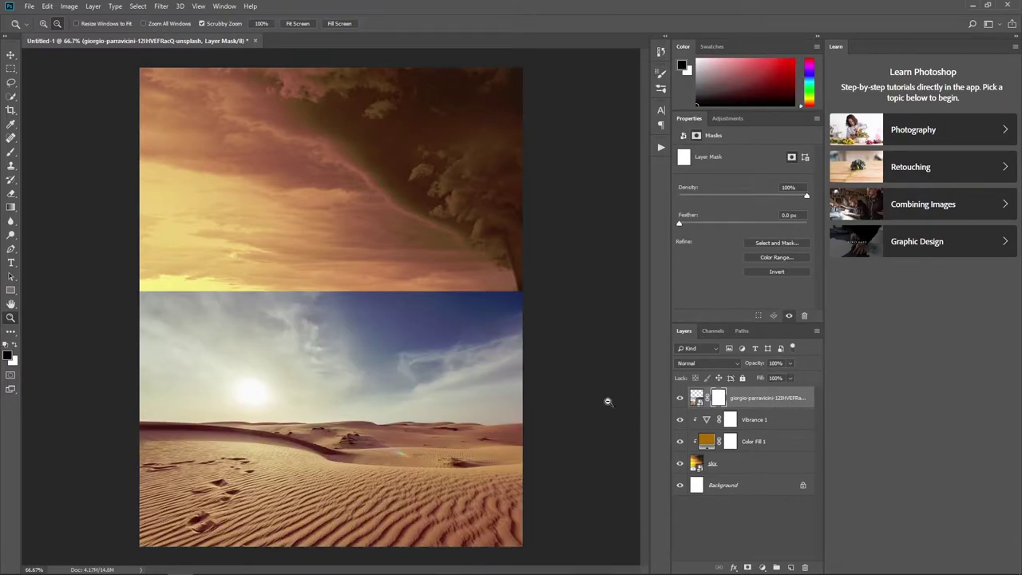
{"action": "left_click", "coordinate": [11, 151]}
{"action": "left_click_drag", "start_coordinate": [532, 304], "coordinate": [160, 319]}
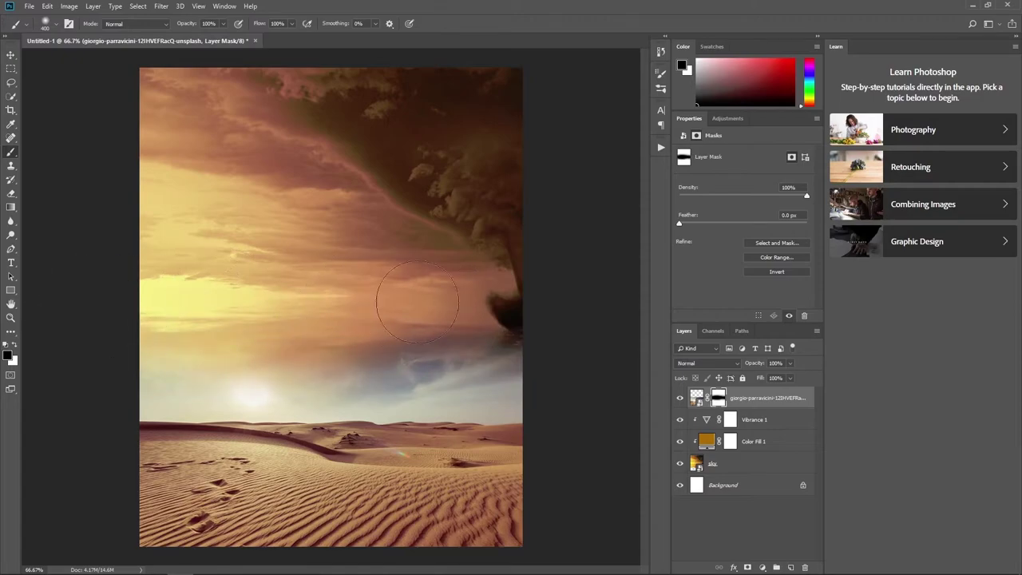
{"action": "key", "text": "["}
{"action": "key", "text": "["}
{"action": "key", "text": "["}
{"action": "left_click_drag", "start_coordinate": [532, 330], "coordinate": [111, 346]}
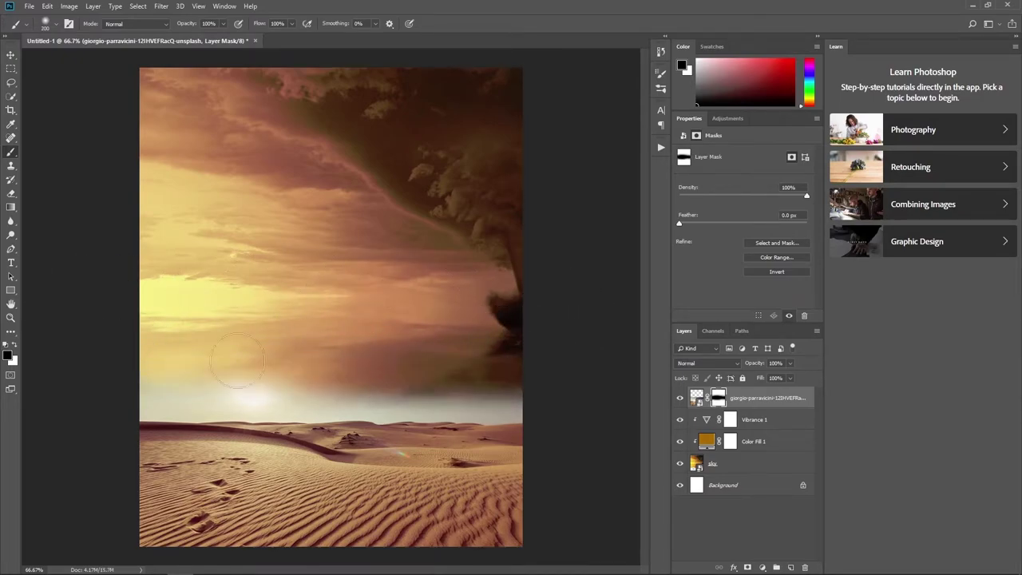
{"action": "mouse_move", "coordinate": [237, 360]}
{"action": "left_mouse_down"}
{"action": "mouse_move", "coordinate": [515, 372]}
{"action": "mouse_move", "coordinate": [268, 403]}
{"action": "mouse_move", "coordinate": [472, 388]}
{"action": "mouse_move", "coordinate": [417, 378]}
{"action": "mouse_move", "coordinate": [109, 392]}
{"action": "mouse_move", "coordinate": [274, 390]}
{"action": "left_mouse_up"}
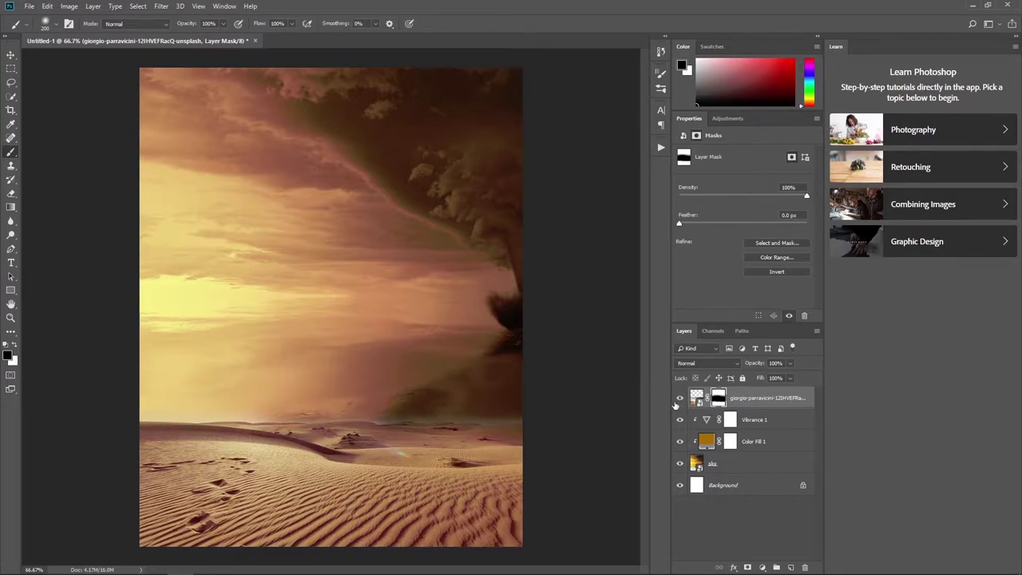
- Stretch the desert image taller toward the sky
{"action": "left_click", "coordinate": [696, 398]}
{"action": "key", "text": "ctrl+t"}
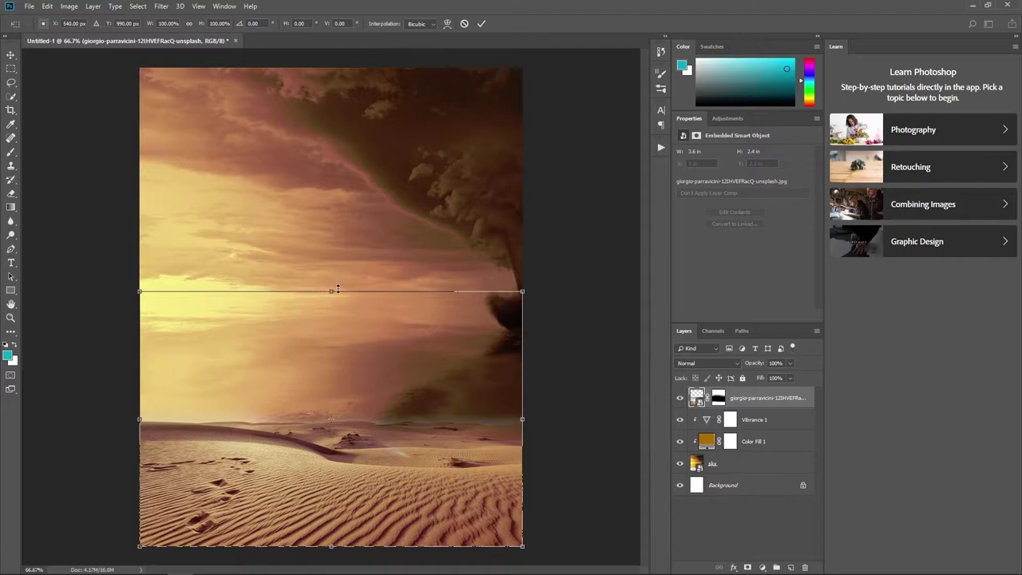
{"action": "left_click_drag", "start_coordinate": [336, 289], "coordinate": [350, 223]}
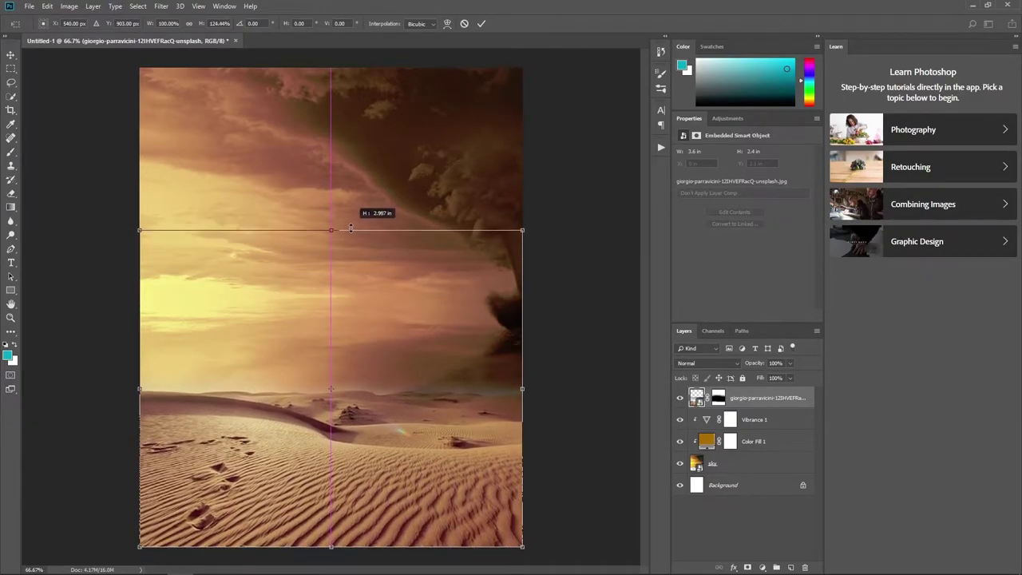
{"action": "key", "text": "Return"}
- Soften the horizon haze on the desert mask with a 125 px brush
{"action": "key", "text": "b"}
{"action": "left_click", "coordinate": [719, 398]}
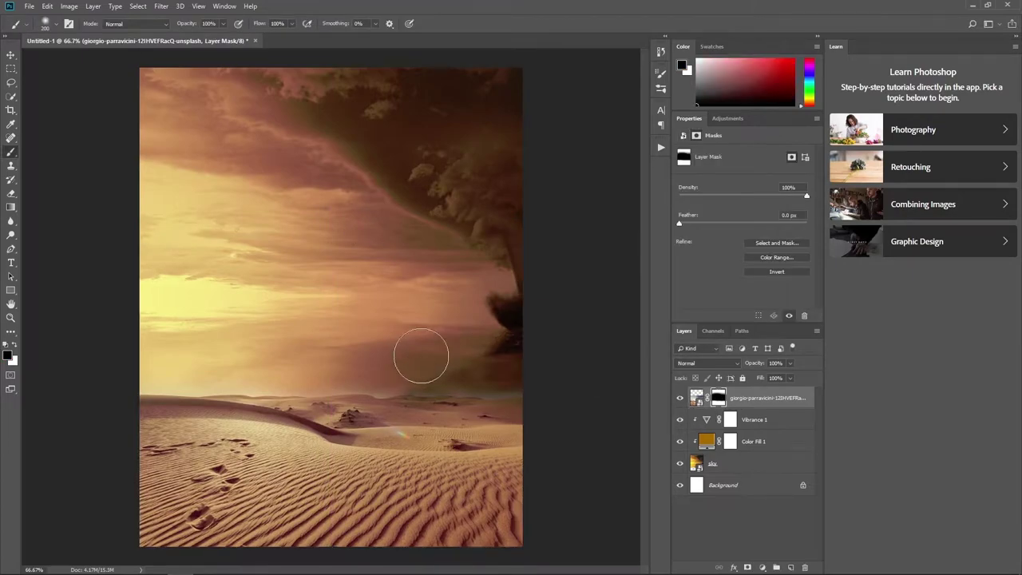
{"action": "key", "text": "bracketleft"}
{"action": "key", "text": "bracketleft"}
{"action": "key", "text": "bracketleft"}
{"action": "mouse_move", "coordinate": [516, 383]}
{"action": "left_mouse_down"}
{"action": "mouse_move", "coordinate": [449, 369]}
{"action": "mouse_move", "coordinate": [114, 376]}
{"action": "left_mouse_up"}
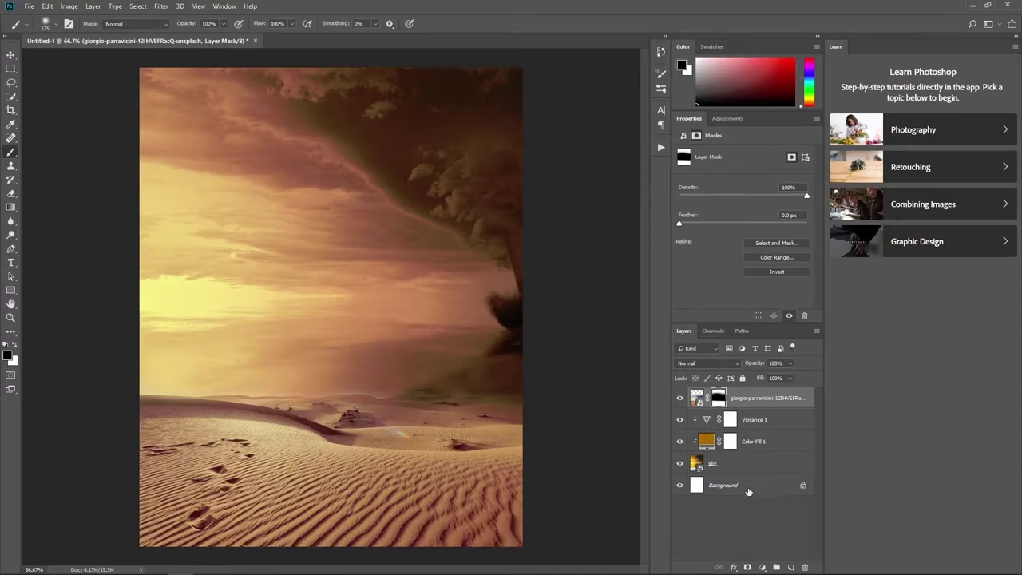
- Add a Curves adjustment with a point at input 136, output 110
{"action": "left_click", "coordinate": [763, 567]}
{"action": "left_click", "coordinate": [798, 433]}
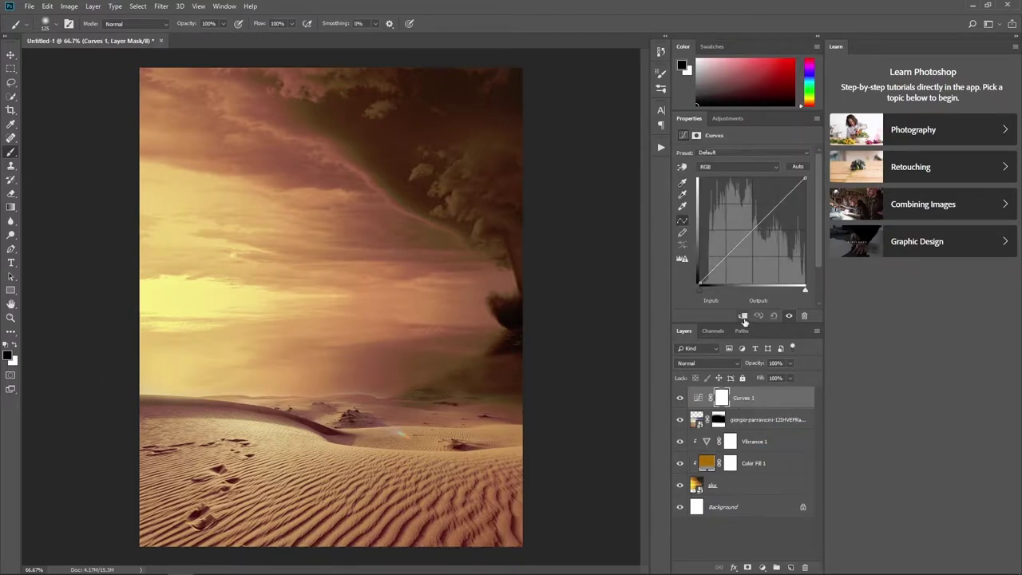
{"action": "left_click_drag", "start_coordinate": [754, 230], "coordinate": [761, 235]}
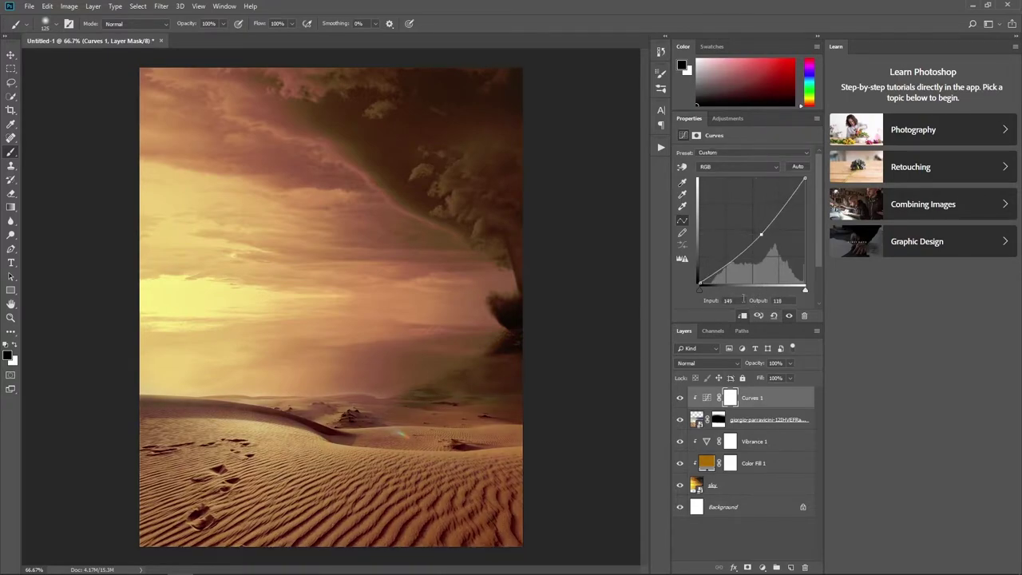
{"action": "type", "text": "36"}
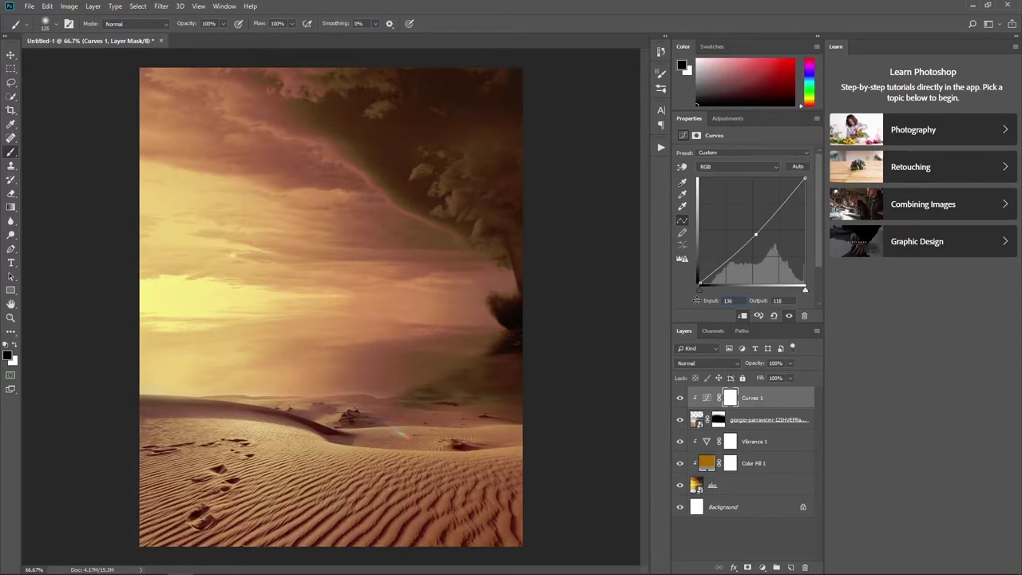
{"action": "key", "text": "Tab"}
{"action": "type", "text": "110"}
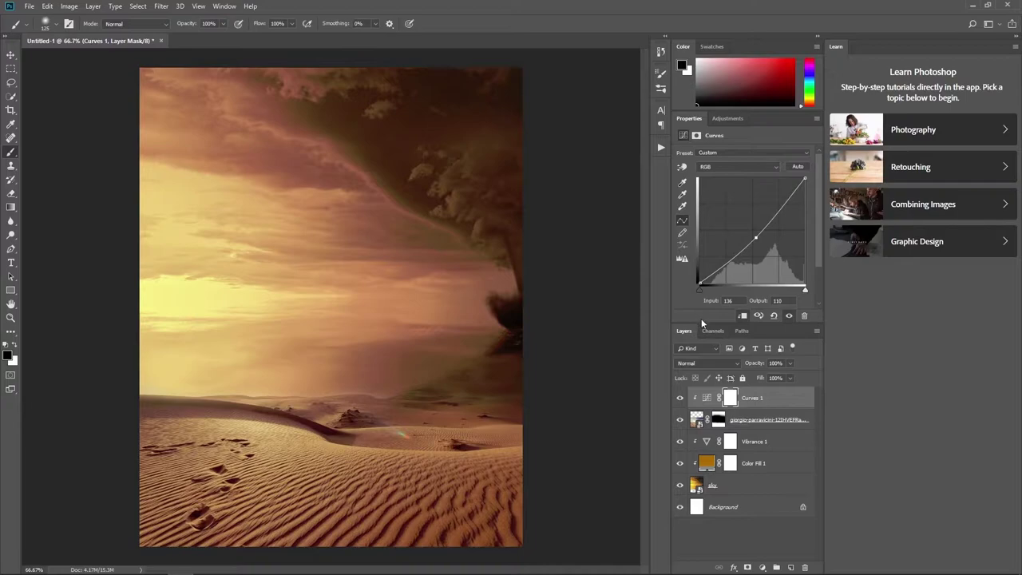
- Add a Screen-mode layer named 'sun light' above Vibrance 1
{"action": "left_click", "coordinate": [767, 443]}
{"action": "left_click", "coordinate": [791, 567]}
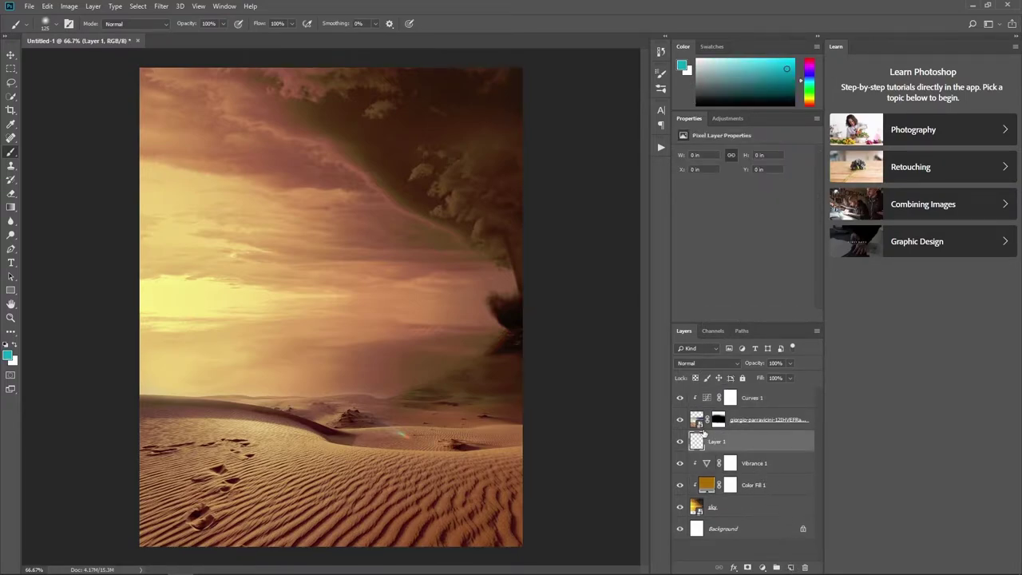
{"action": "left_click", "coordinate": [702, 363]}
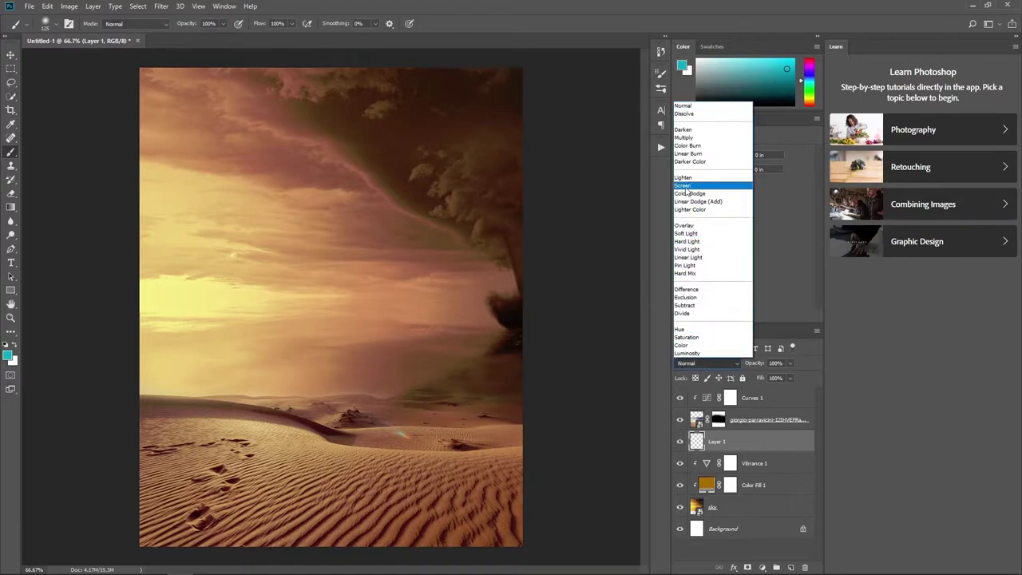
{"action": "left_click", "coordinate": [684, 186]}
{"action": "double_click", "coordinate": [717, 440]}
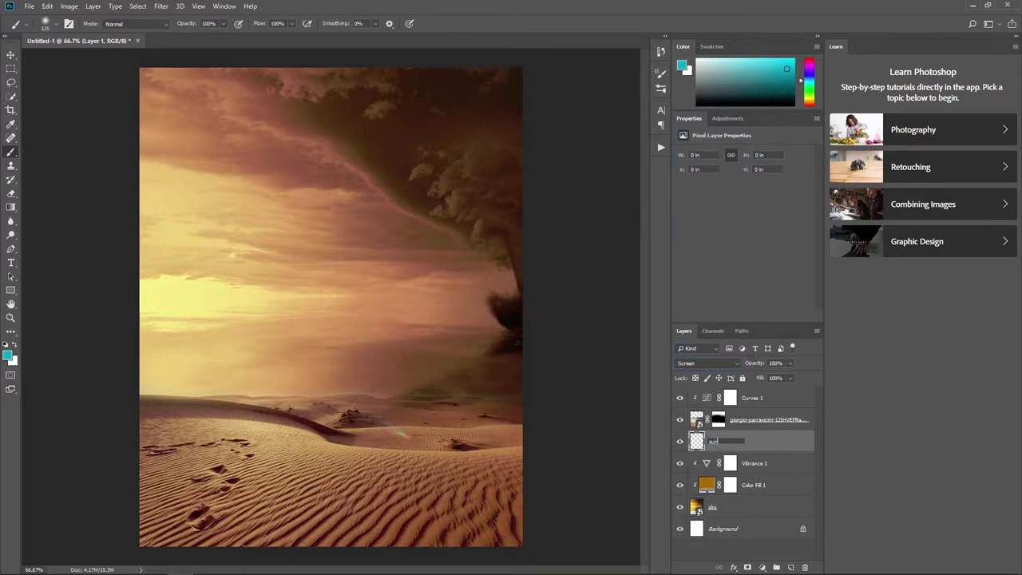
{"action": "type", "text": "ght"}
{"action": "key", "text": "Return"}
- Rename the desert photo layer to 'beach'
{"action": "double_click", "coordinate": [758, 423]}
{"action": "type", "text": "beach"}
{"action": "key", "text": "Return"}
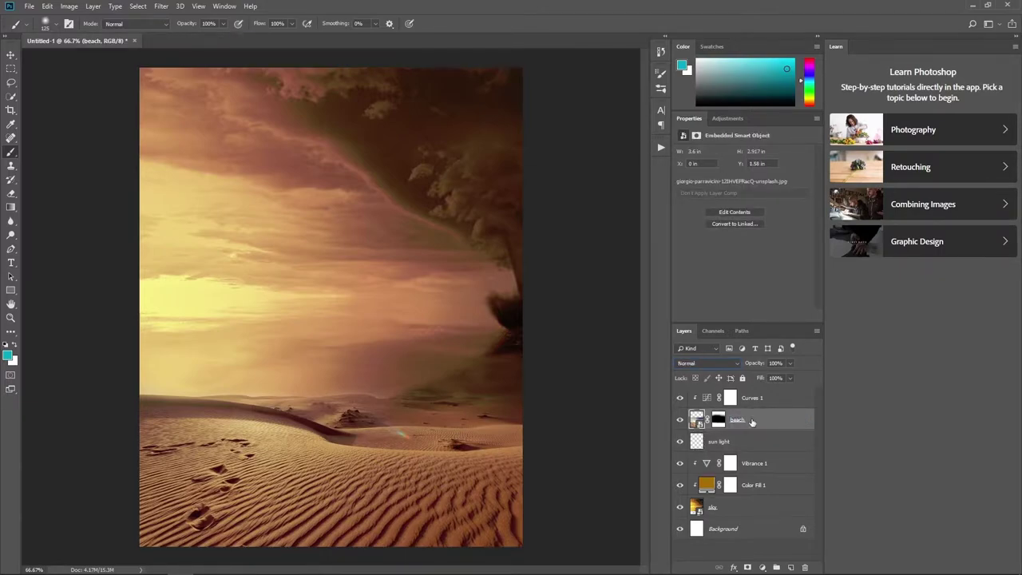
- Paint a soft 400 px pale-yellow #ffe86c sun glow near the left horizon
{"action": "left_click", "coordinate": [732, 443]}
{"action": "left_click", "coordinate": [8, 355]}
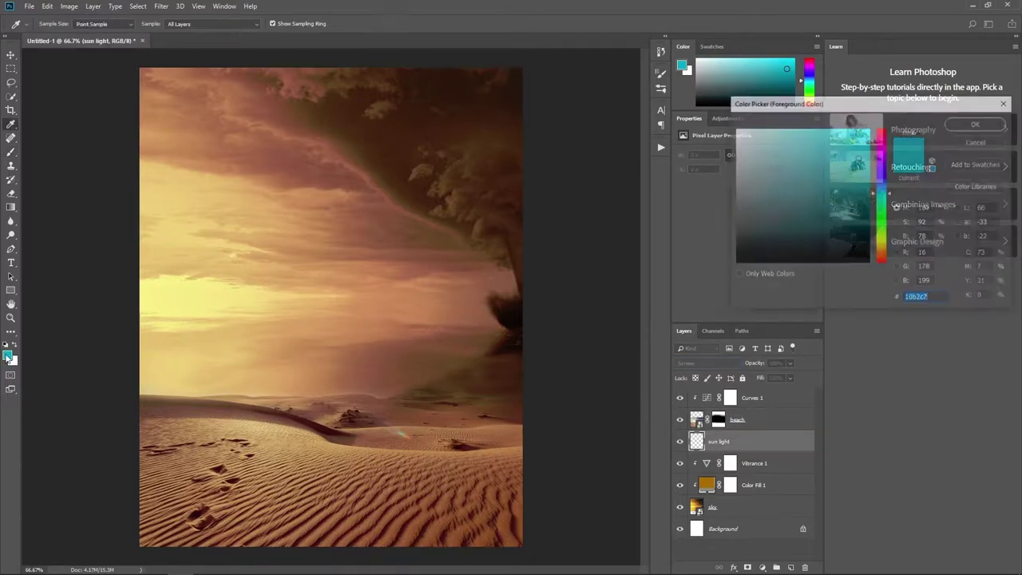
{"action": "type", "text": "ffe"}
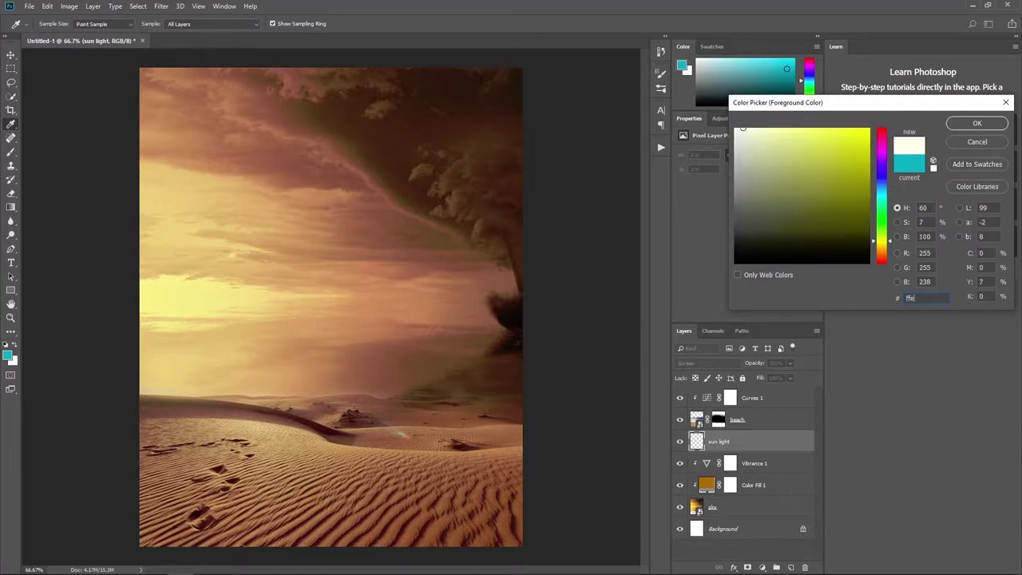
{"action": "type", "text": "666"}
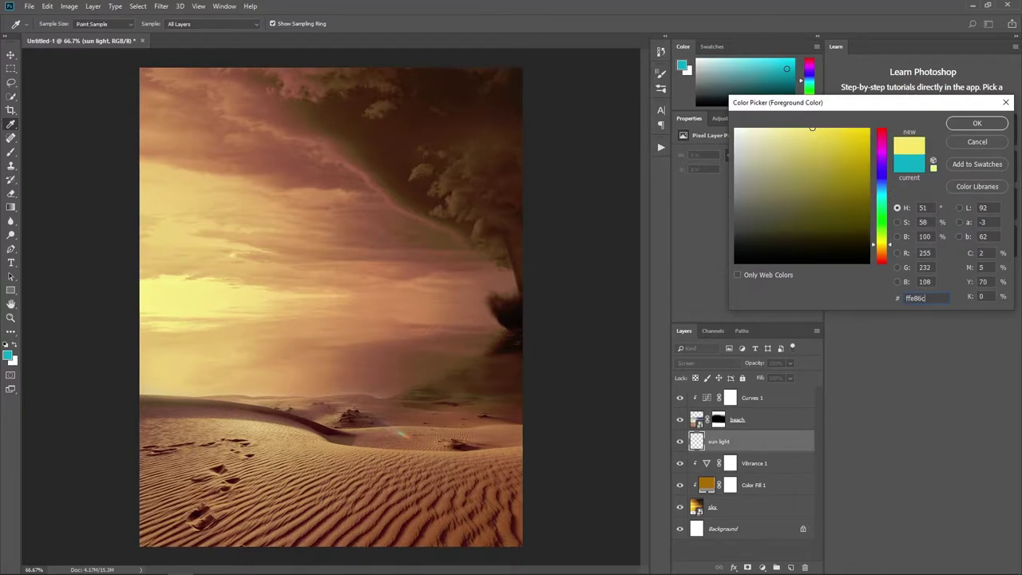
{"action": "key", "text": "Return"}
{"action": "key", "text": "b"}
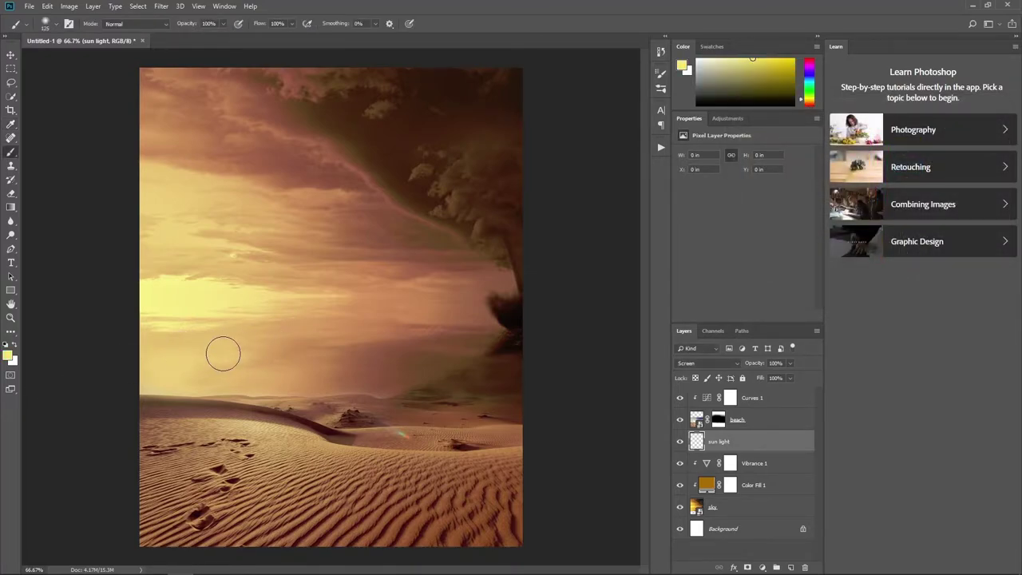
{"action": "key", "text": "bracketright"}
{"action": "key", "text": "bracketright"}
{"action": "key", "text": "bracketright"}
{"action": "key", "text": "bracketright"}
{"action": "key", "text": "bracketright"}
{"action": "key", "text": "bracketright"}
{"action": "left_click", "coordinate": [187, 296]}
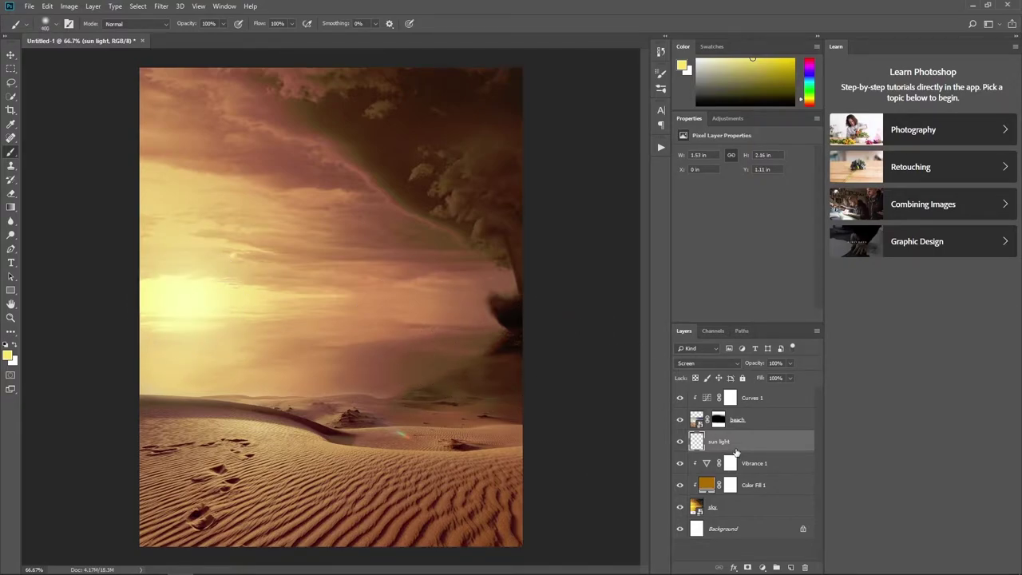
{"action": "left_click", "coordinate": [779, 401]}
- Add a Hue/Saturation adjustment at Lightness +100 in Soft Light mode
{"action": "left_click", "coordinate": [762, 566]}
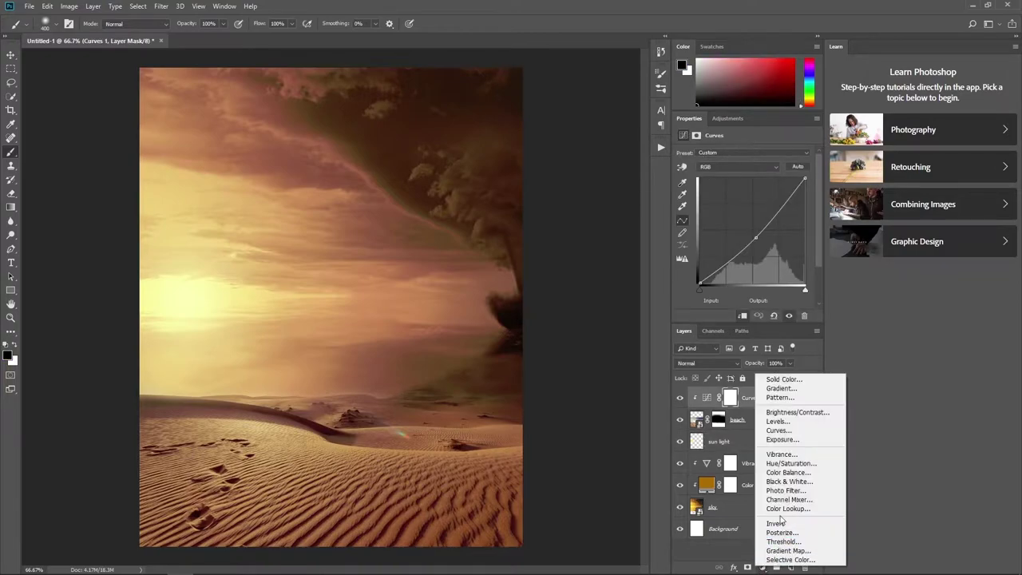
{"action": "left_click", "coordinate": [789, 464]}
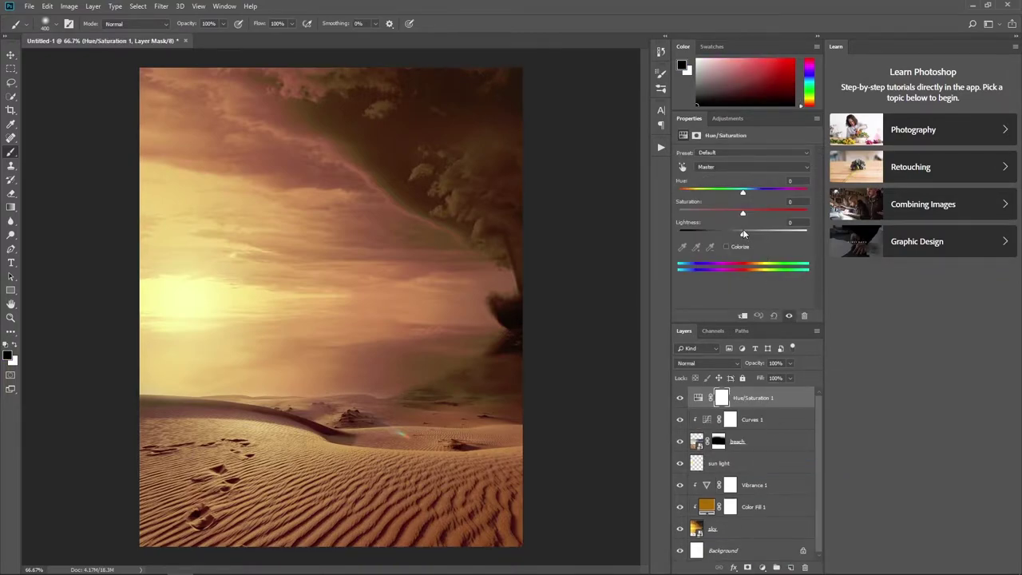
{"action": "left_click_drag", "start_coordinate": [743, 233], "coordinate": [830, 234]}
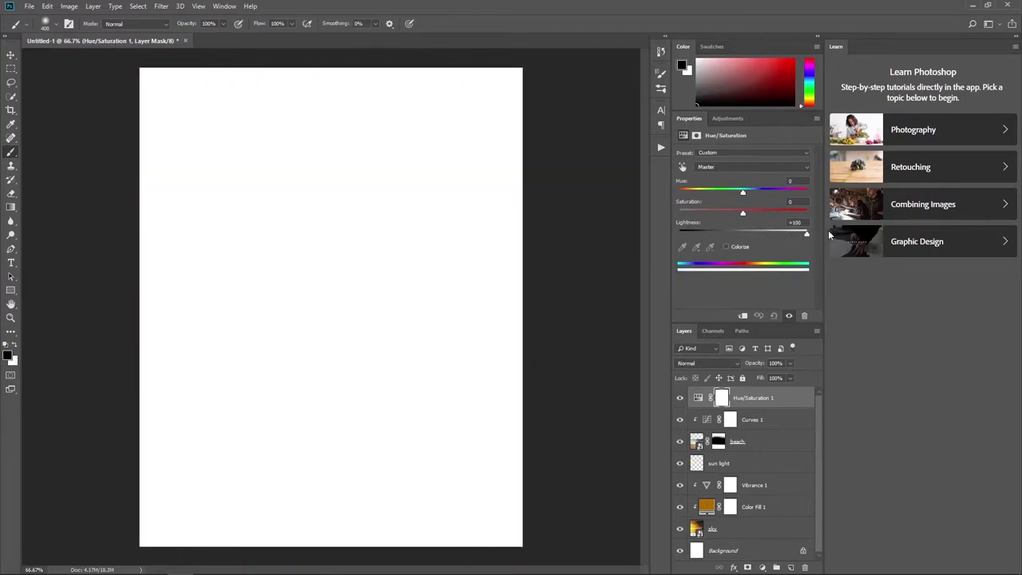
{"action": "left_click", "coordinate": [722, 364]}
{"action": "left_click", "coordinate": [715, 233]}
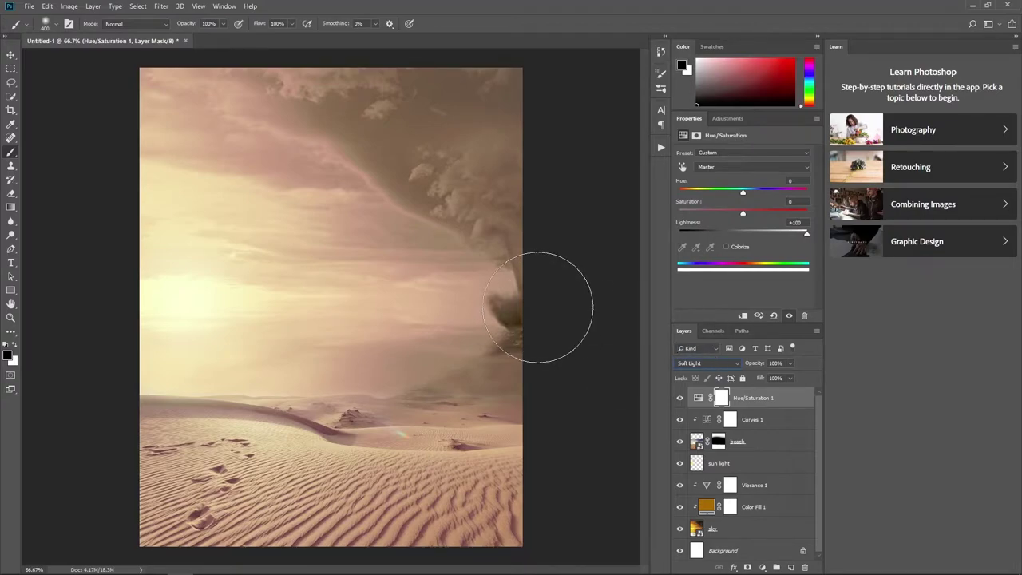
- Paint its mask to keep the brightening off the upper sky and tree
{"action": "mouse_move", "coordinate": [490, 106]}
{"action": "left_mouse_down"}
{"action": "mouse_move", "coordinate": [239, 84]}
{"action": "mouse_move", "coordinate": [169, 160]}
{"action": "mouse_move", "coordinate": [479, 228]}
{"action": "mouse_move", "coordinate": [240, 383]}
{"action": "mouse_move", "coordinate": [171, 326]}
{"action": "mouse_move", "coordinate": [453, 296]}
{"action": "mouse_move", "coordinate": [516, 279]}
{"action": "mouse_move", "coordinate": [431, 288]}
{"action": "left_mouse_up"}
{"action": "left_click_drag", "start_coordinate": [568, 242], "coordinate": [549, 216]}
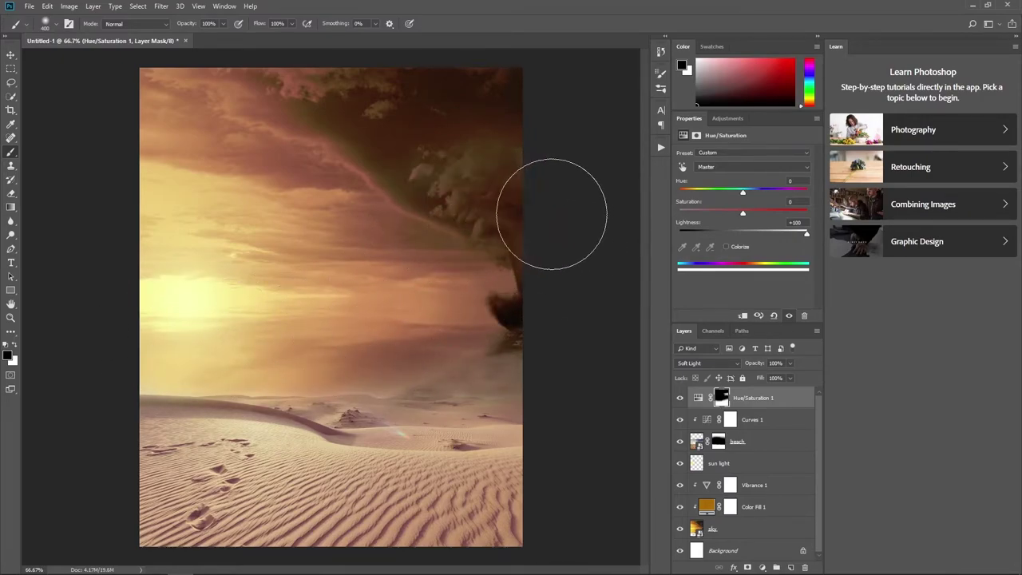
{"action": "mouse_move", "coordinate": [476, 319]}
{"action": "left_mouse_down"}
{"action": "mouse_move", "coordinate": [519, 336]}
{"action": "mouse_move", "coordinate": [502, 399]}
{"action": "left_mouse_up"}
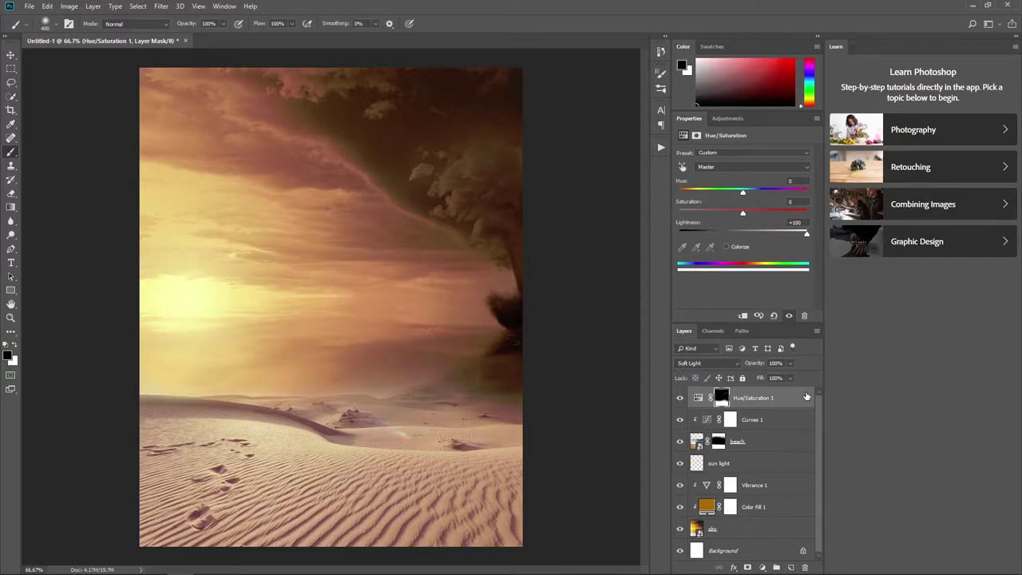
- Stamp white fog over the dunes on a new layer with a 1000 px cloud brush
{"action": "left_click", "coordinate": [790, 566]}
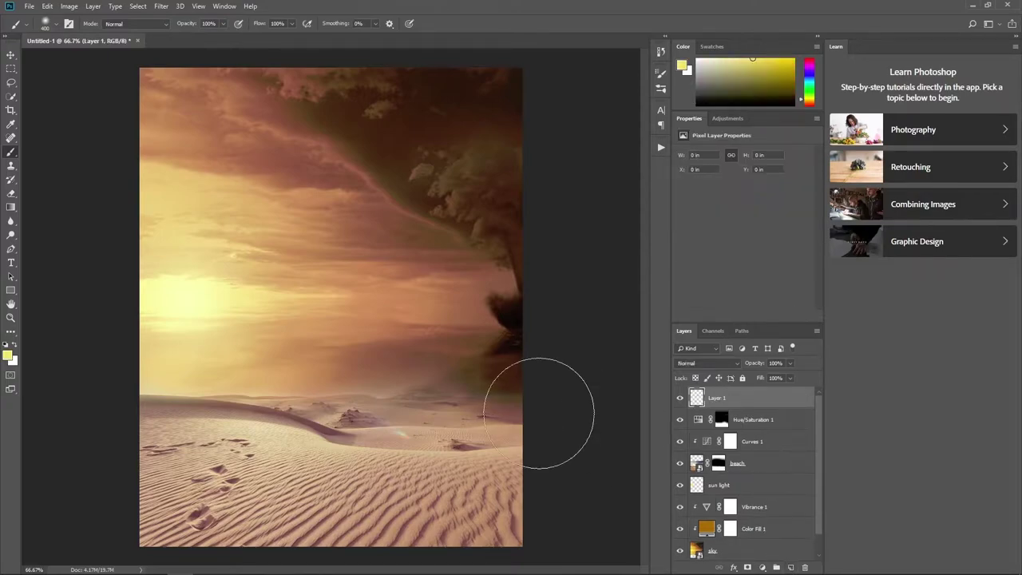
{"action": "key", "text": "x"}
{"action": "left_click", "coordinate": [56, 25]}
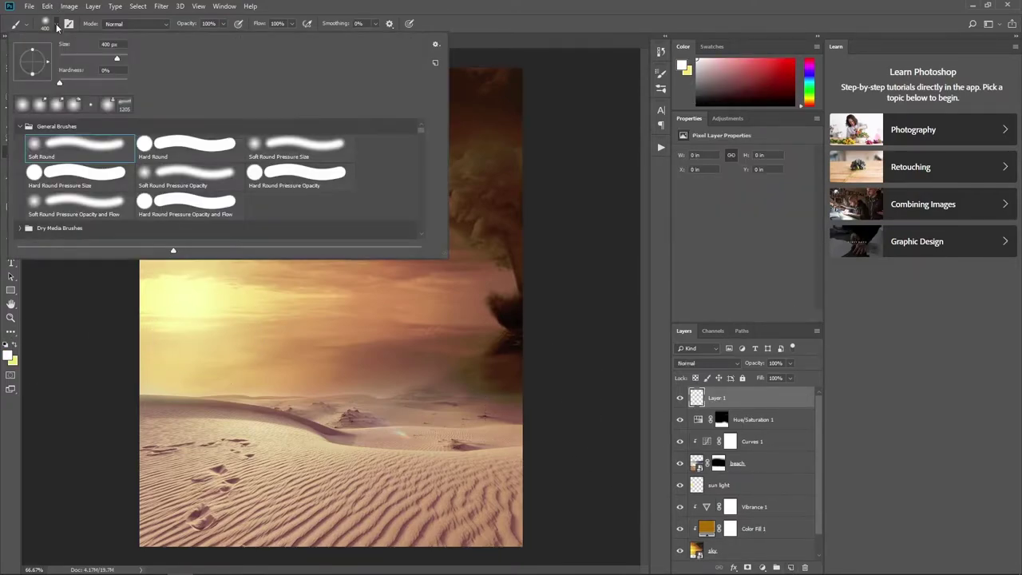
{"action": "left_click", "coordinate": [124, 108]}
{"action": "key", "text": "Return"}
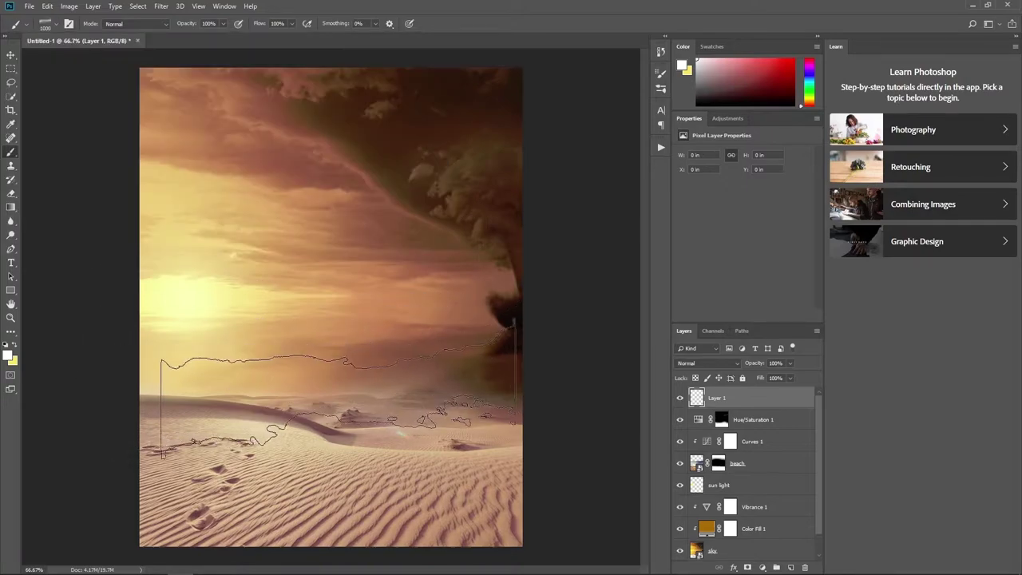
{"action": "left_click", "coordinate": [332, 383]}
{"action": "key", "text": "bracketright"}
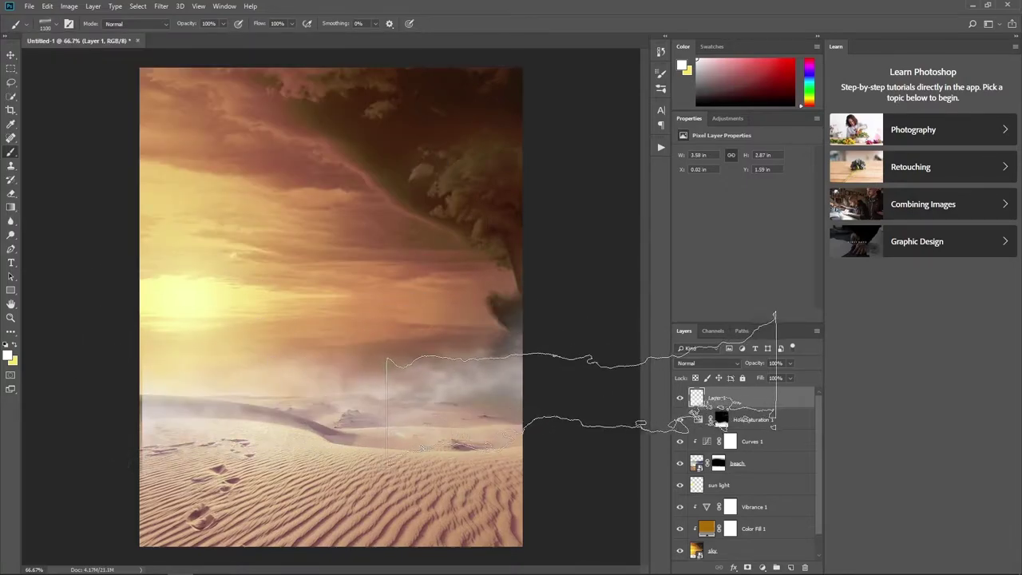
- Squash the fog into a flat band at the horizon, then place the boat photo
{"action": "key", "text": "ctrl+t"}
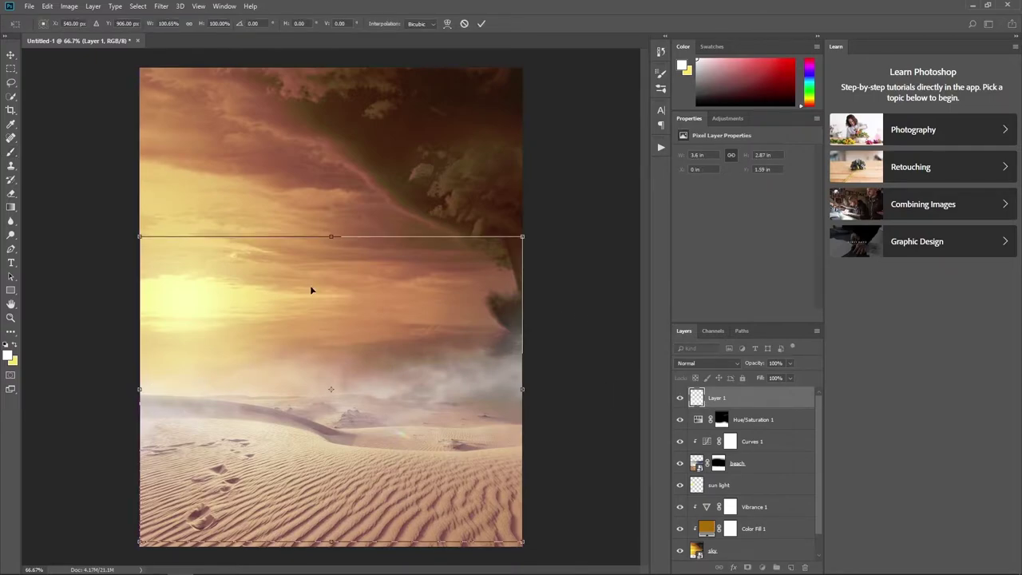
{"action": "left_click_drag", "start_coordinate": [331, 236], "coordinate": [331, 372]}
{"action": "left_click_drag", "start_coordinate": [373, 430], "coordinate": [372, 372]}
{"action": "key", "text": "Return"}
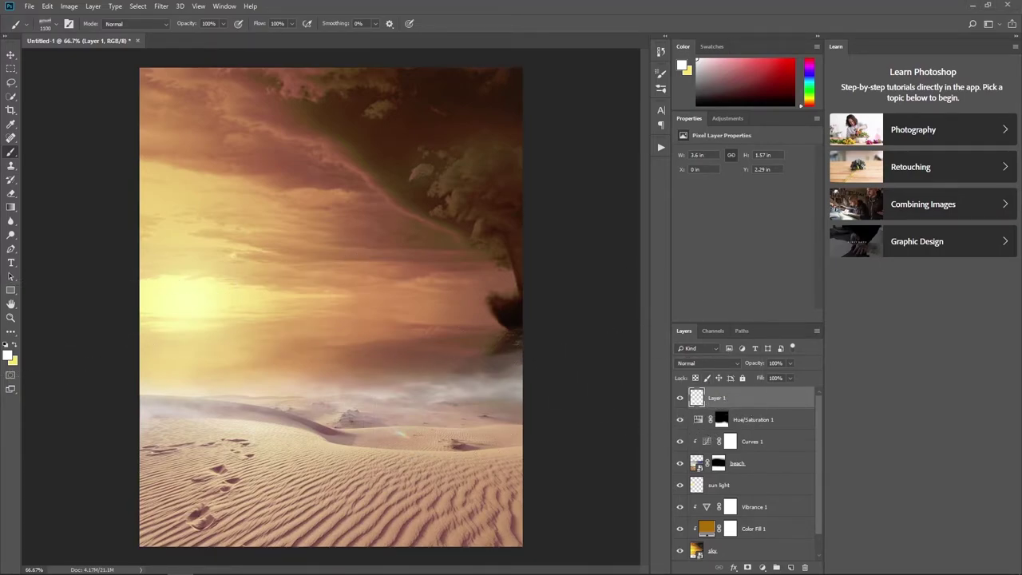
{"action": "left_click_drag", "start_coordinate": [314, 347], "coordinate": [347, 333]}
- Commit the boat placement and rename Layer 1 to 'fog'
{"action": "key", "text": "Return"}
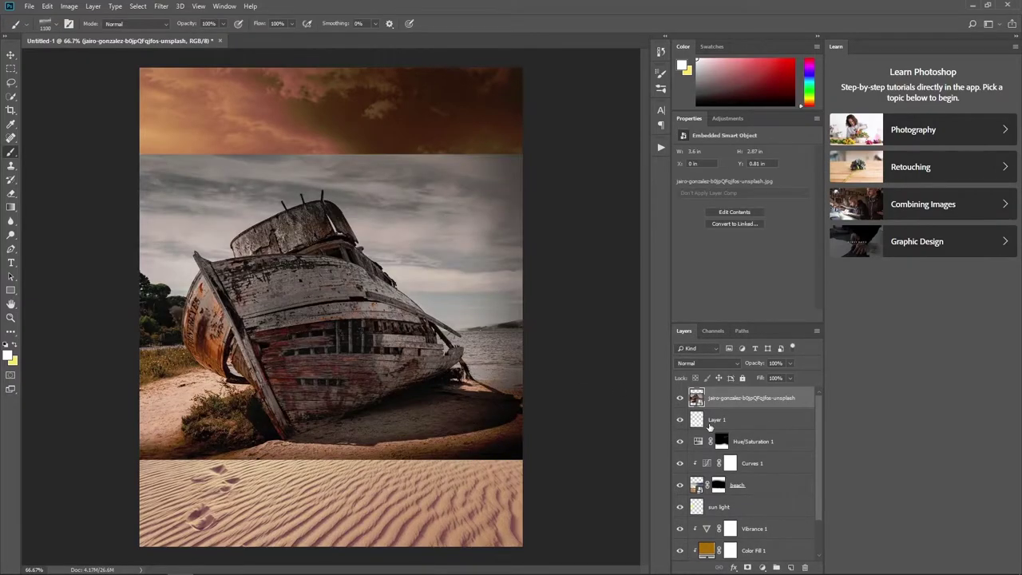
{"action": "double_click", "coordinate": [716, 420]}
{"action": "type", "text": "fog"}
{"action": "key", "text": "Return"}
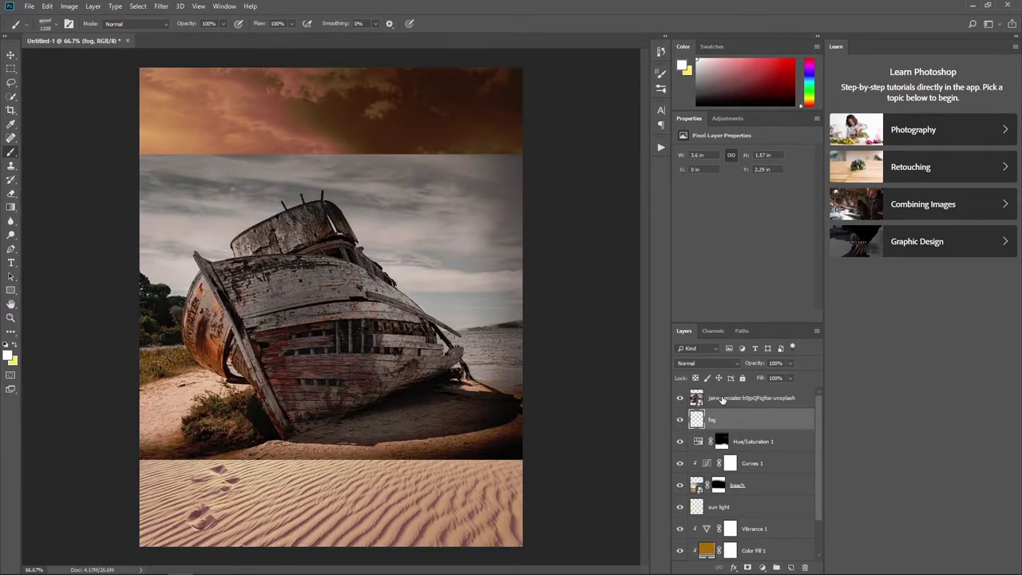
- Select the boat with Select Subject, refine with Quick Selection, and add a layer mask
{"action": "left_click", "coordinate": [722, 399]}
{"action": "left_click", "coordinate": [138, 5]}
{"action": "left_click", "coordinate": [150, 132]}
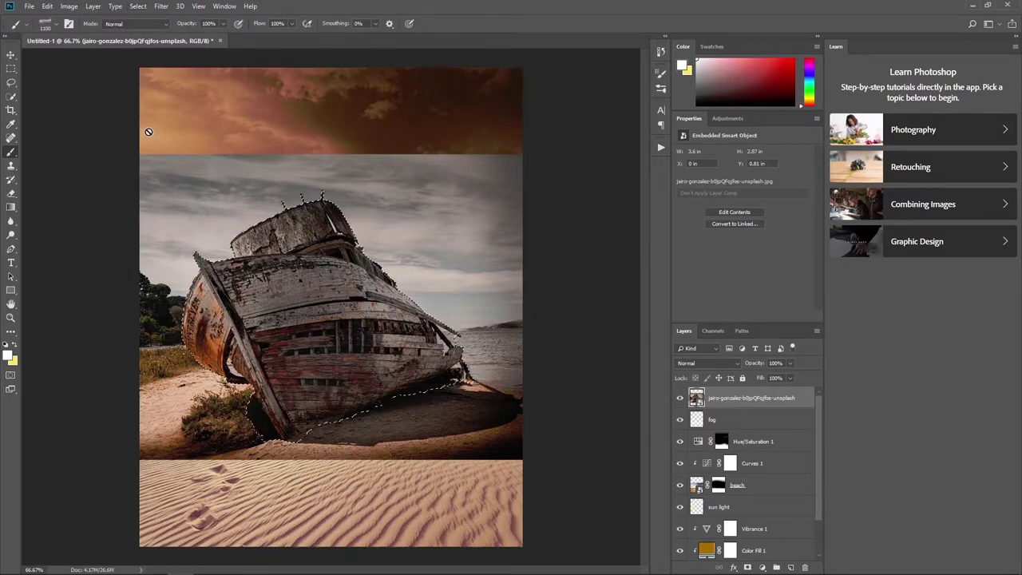
{"action": "key", "text": "w"}
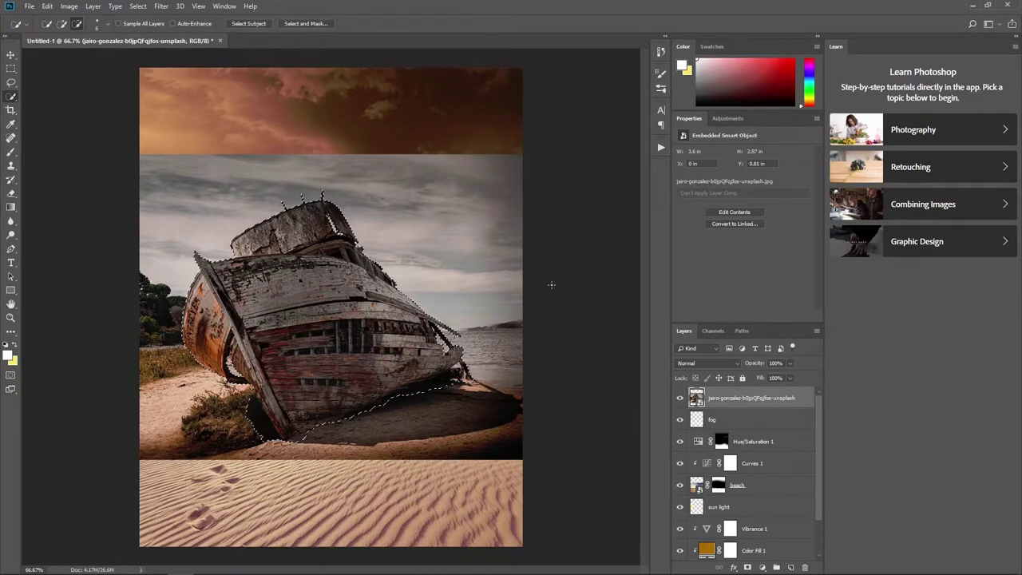
{"action": "left_click", "coordinate": [747, 568]}
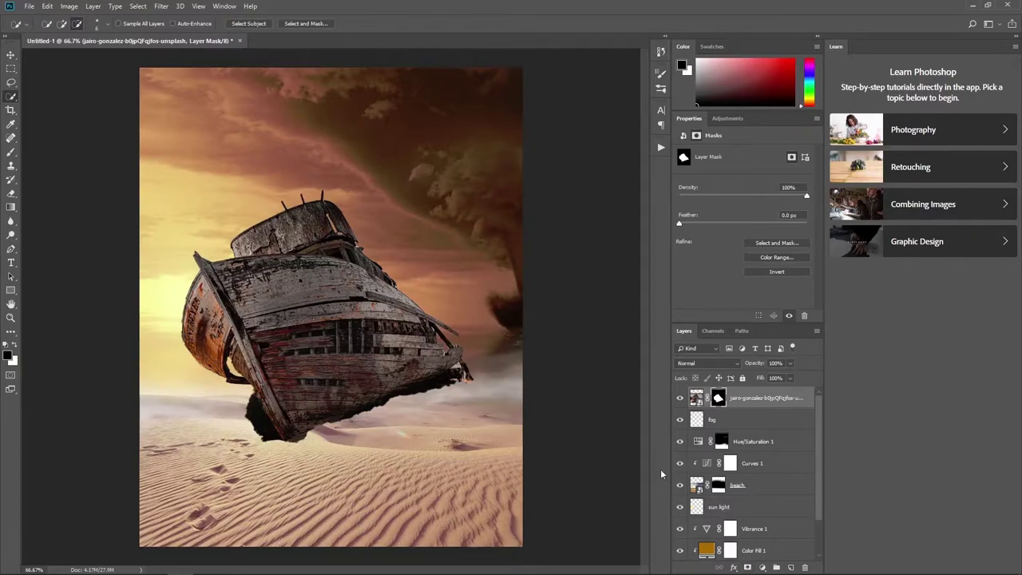
- Paint black with a 60 px brush on the boat's mask over the jagged bow tip
{"action": "left_click", "coordinate": [8, 151]}
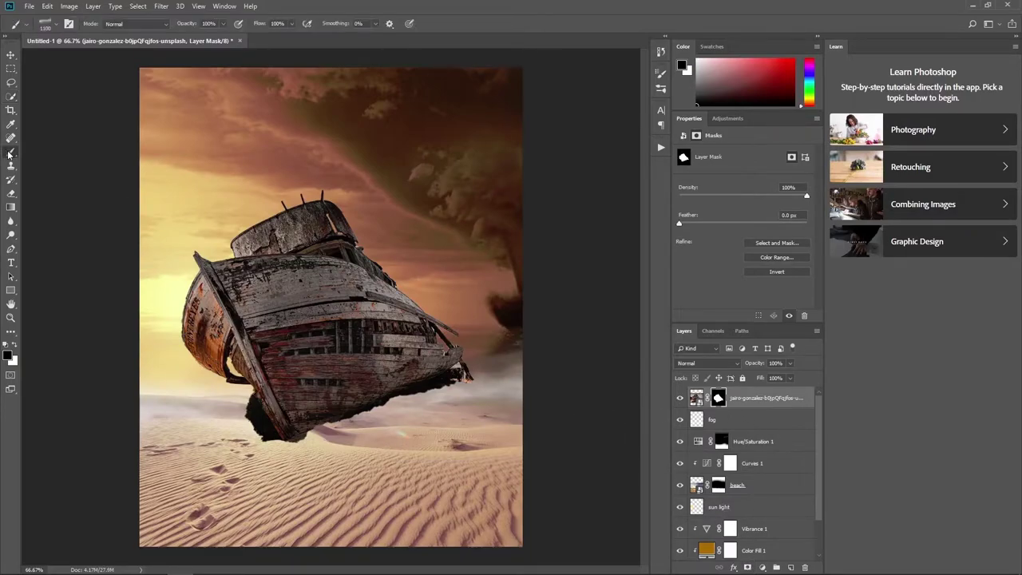
{"action": "left_click", "coordinate": [48, 23]}
{"action": "double_click", "coordinate": [55, 128]}
{"action": "key", "text": "bracketleft"}
{"action": "key", "text": "bracketleft"}
{"action": "key", "text": "bracketleft"}
{"action": "key", "text": "bracketleft"}
{"action": "key", "text": "bracketleft"}
{"action": "key", "text": "bracketleft"}
{"action": "left_click_drag", "start_coordinate": [485, 364], "coordinate": [472, 357]}
{"action": "key", "text": "bracketleft"}
{"action": "key", "text": "bracketleft"}
{"action": "key", "text": "bracketleft"}
{"action": "key", "text": "x"}
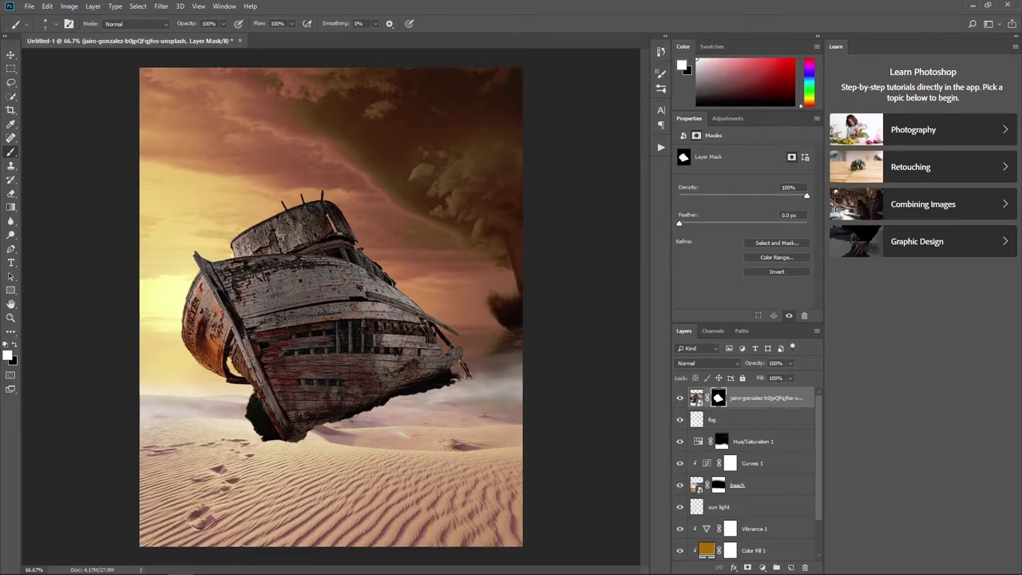
{"action": "key", "text": "x"}
{"action": "key", "text": "x"}
{"action": "key", "text": "x"}
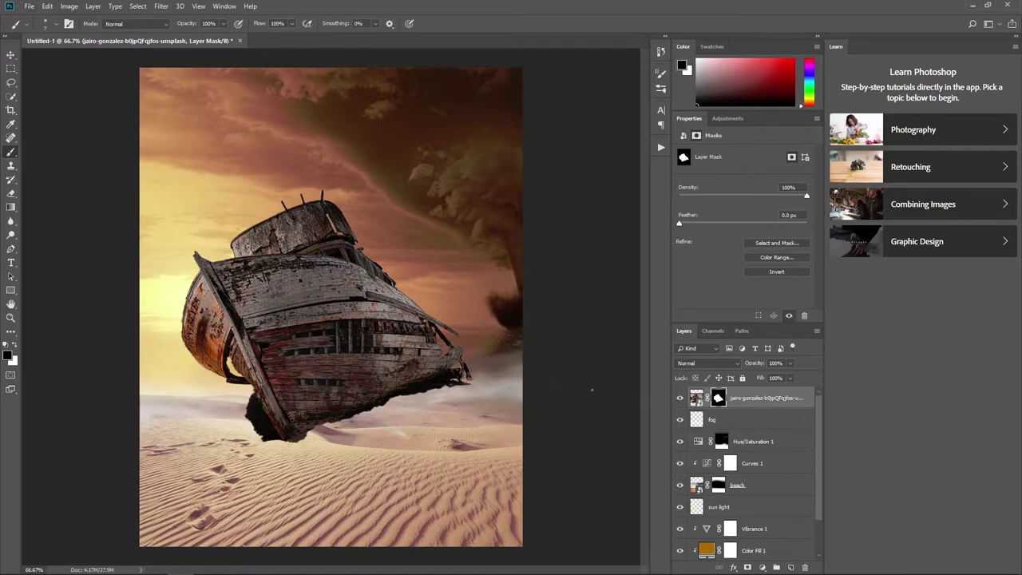
- Scale the boat to about 112% and move it lower into the dunes
{"action": "left_click", "coordinate": [696, 397]}
{"action": "key", "text": "ctrl+t"}
{"action": "left_click_drag", "start_coordinate": [459, 275], "coordinate": [471, 324]}
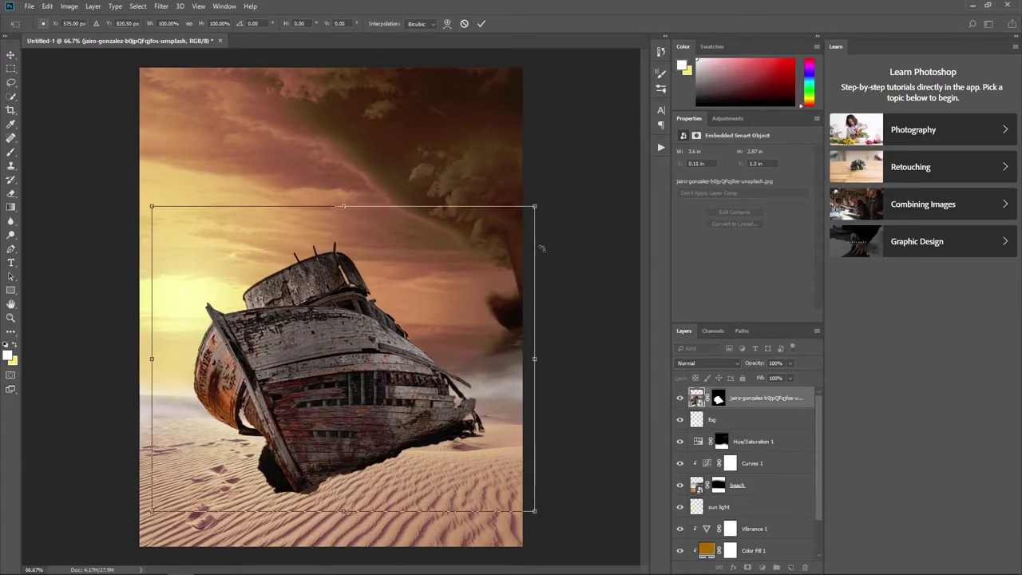
{"action": "left_click_drag", "start_coordinate": [541, 248], "coordinate": [565, 239]}
{"action": "mouse_move", "coordinate": [465, 225]}
{"action": "left_mouse_down"}
{"action": "mouse_move", "coordinate": [464, 244]}
{"action": "mouse_move", "coordinate": [465, 225]}
{"action": "left_mouse_up"}
{"action": "left_click_drag", "start_coordinate": [435, 301], "coordinate": [447, 293]}
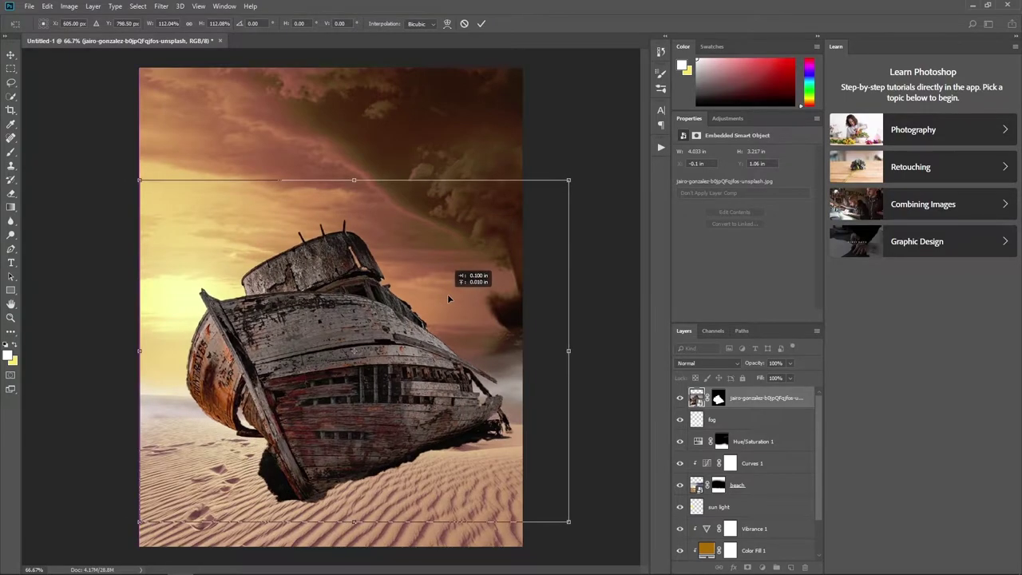
{"action": "key", "text": "Return"}
- Paint the boat's mask to hide the dark shadows under both ends of the hull
{"action": "key", "text": "b"}
{"action": "left_click", "coordinate": [717, 400]}
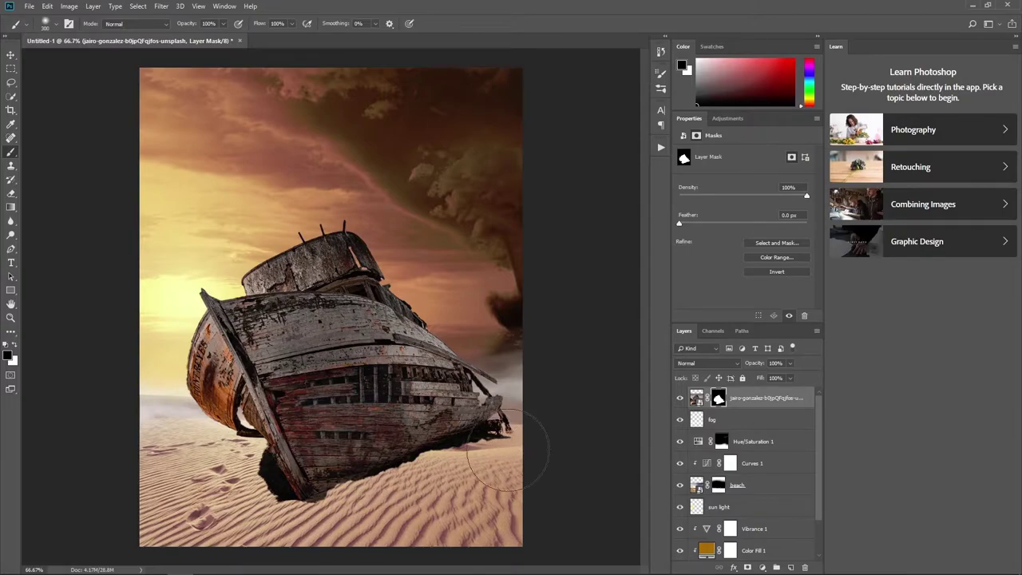
{"action": "key", "text": "bracketright"}
{"action": "key", "text": "bracketright"}
{"action": "key", "text": "bracketright"}
{"action": "key", "text": "bracketleft"}
{"action": "key", "text": "bracketleft"}
{"action": "key", "text": "bracketleft"}
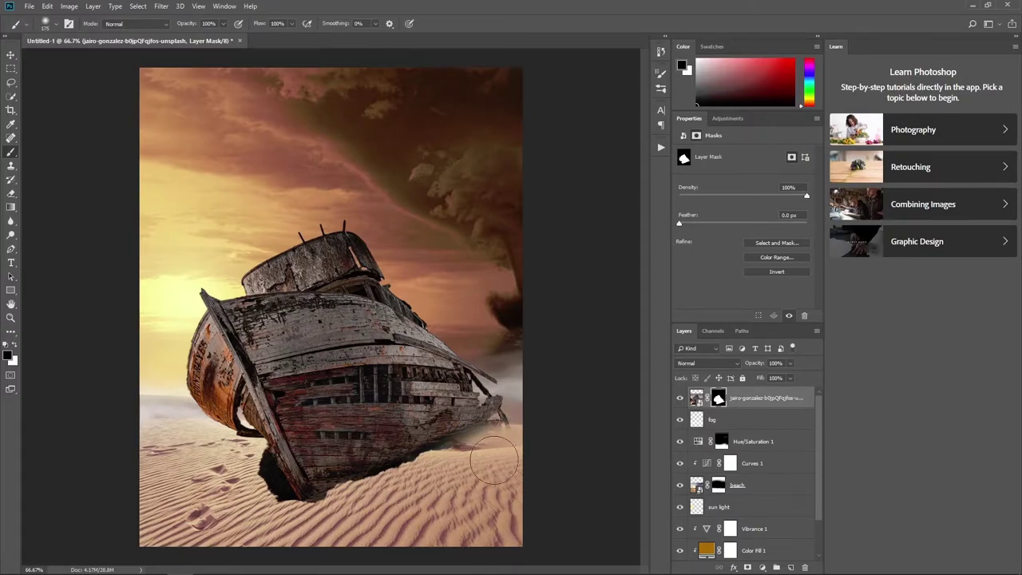
{"action": "mouse_move", "coordinate": [494, 431]}
{"action": "left_mouse_down"}
{"action": "mouse_move", "coordinate": [429, 476]}
{"action": "mouse_move", "coordinate": [325, 501]}
{"action": "mouse_move", "coordinate": [533, 427]}
{"action": "mouse_move", "coordinate": [332, 514]}
{"action": "left_mouse_up"}
{"action": "key", "text": "bracketleft"}
{"action": "key", "text": "bracketleft"}
{"action": "key", "text": "bracketleft"}
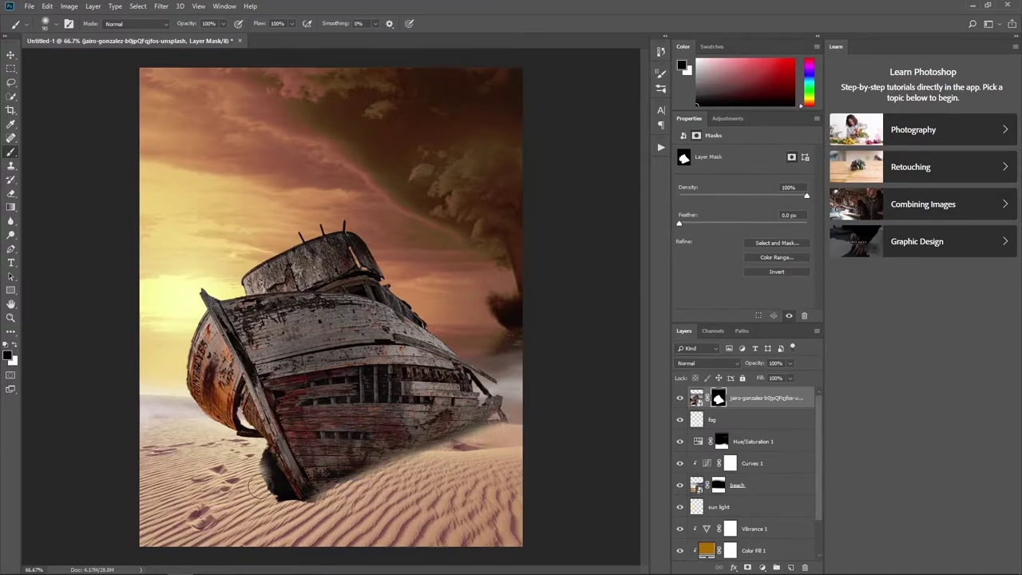
{"action": "mouse_move", "coordinate": [240, 478]}
{"action": "left_mouse_down"}
{"action": "mouse_move", "coordinate": [264, 449]}
{"action": "mouse_move", "coordinate": [289, 501]}
{"action": "mouse_move", "coordinate": [281, 479]}
{"action": "mouse_move", "coordinate": [293, 502]}
{"action": "mouse_move", "coordinate": [318, 500]}
{"action": "left_mouse_up"}
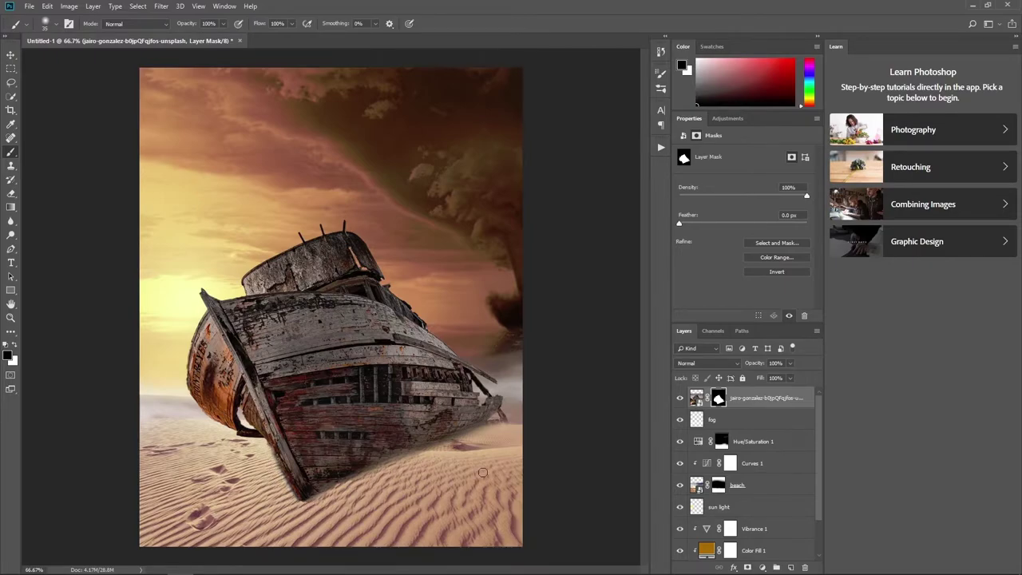
{"action": "key", "text": "x"}
{"action": "key", "text": "x"}
{"action": "key", "text": "x"}
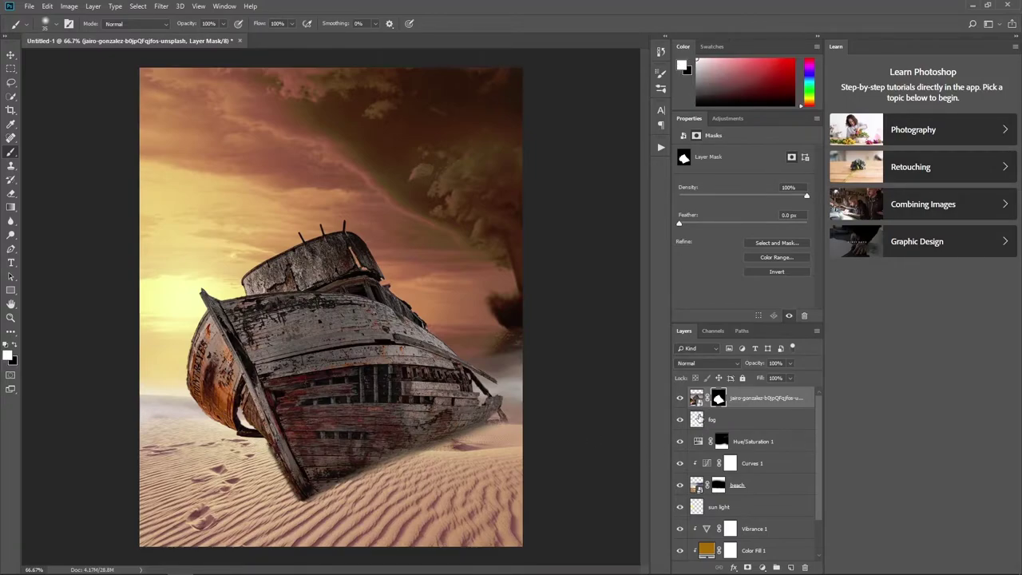
- Rename the boat image layer to 'boat'
{"action": "left_click", "coordinate": [696, 397]}
{"action": "double_click", "coordinate": [750, 396]}
{"action": "type", "text": "boat"}
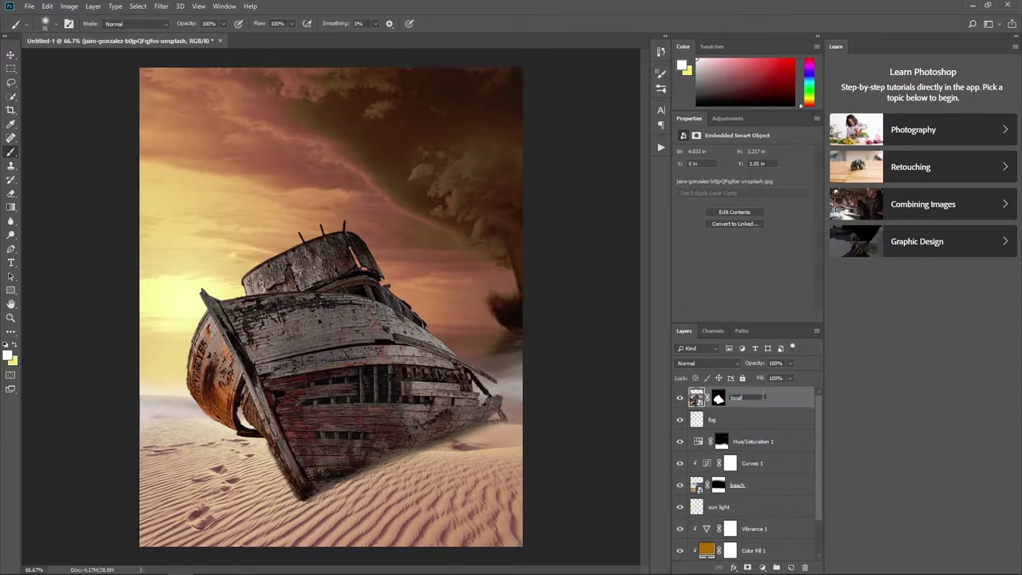
{"action": "key", "text": "Return"}
- Add a Vibrance adjustment clipped to the boat, set to -72
{"action": "left_click", "coordinate": [764, 566]}
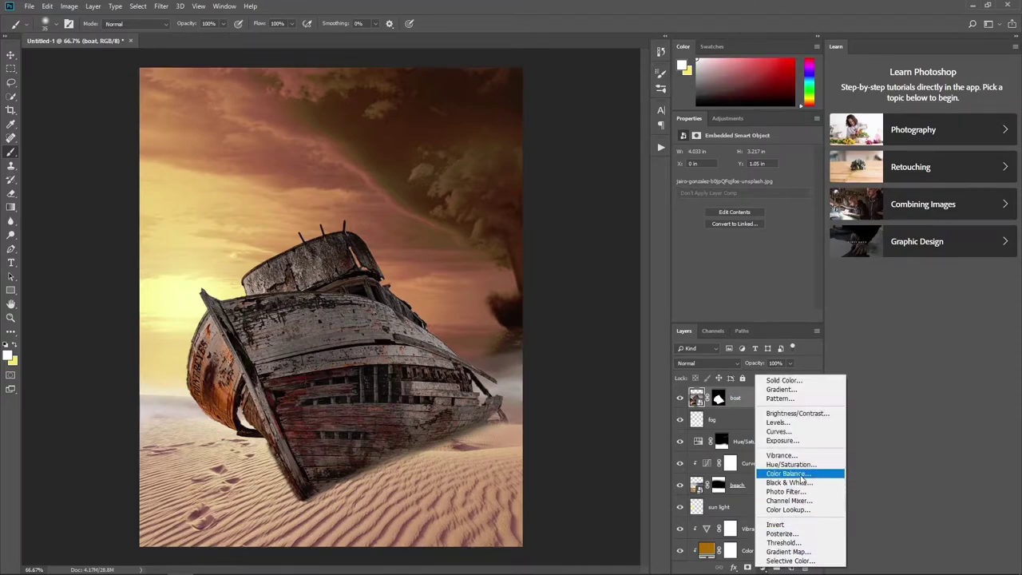
{"action": "left_click", "coordinate": [798, 457]}
{"action": "left_click", "coordinate": [743, 316]}
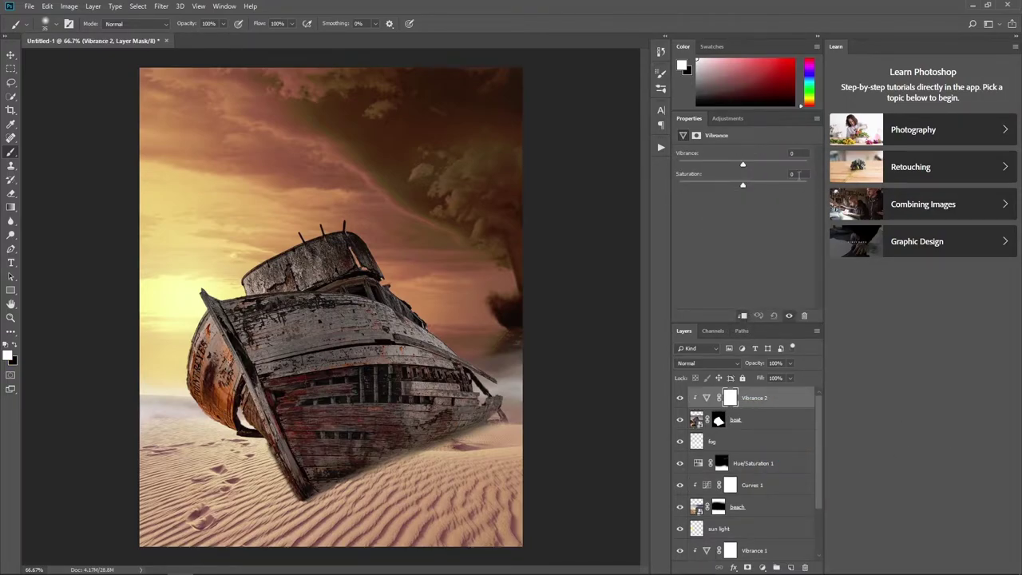
{"action": "type", "text": "-72"}
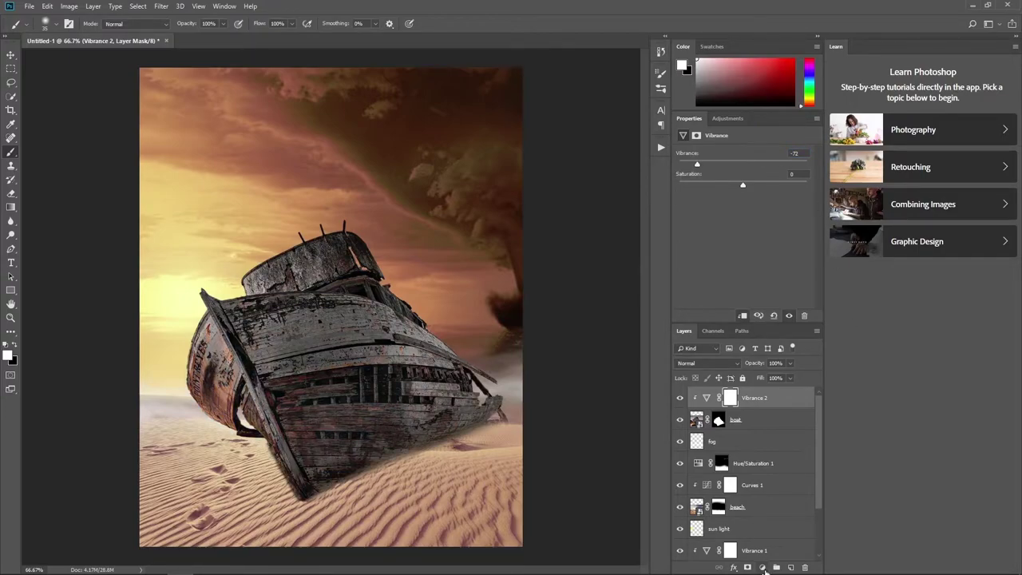
- Add a clipped Color Balance adjustment with Red at 14
{"action": "left_click", "coordinate": [762, 566]}
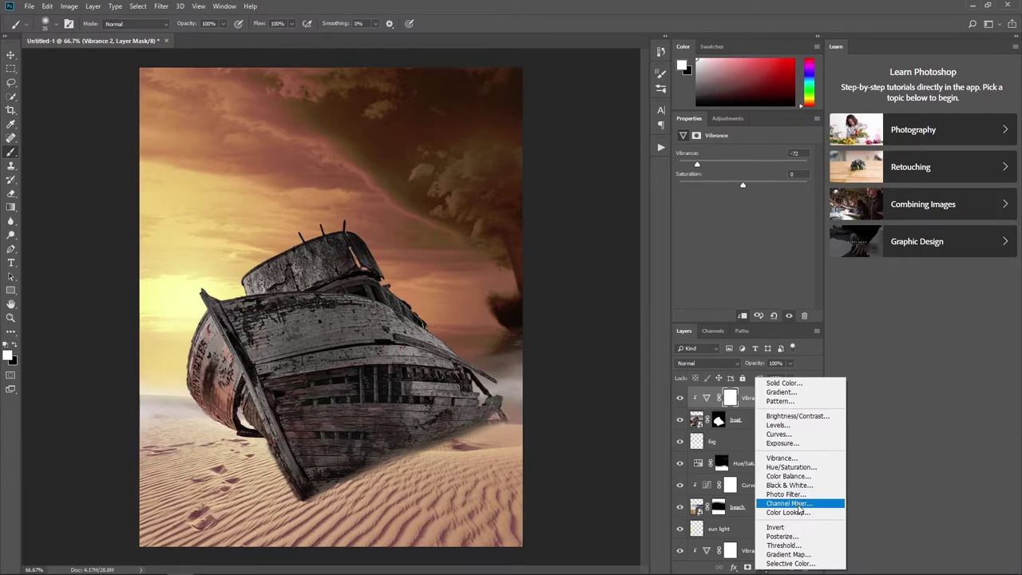
{"action": "left_click", "coordinate": [788, 476]}
{"action": "left_click", "coordinate": [743, 316]}
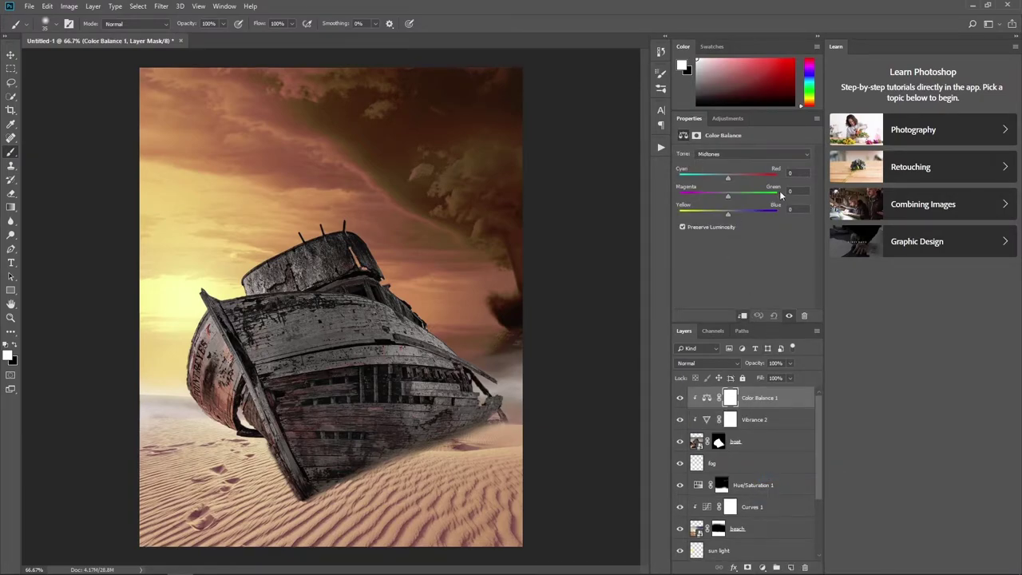
{"action": "type", "text": "14"}
- Add a clipped Brightness/Contrast adjustment with Brightness 32 and Contrast -15
{"action": "left_click", "coordinate": [763, 567]}
{"action": "left_click", "coordinate": [790, 415]}
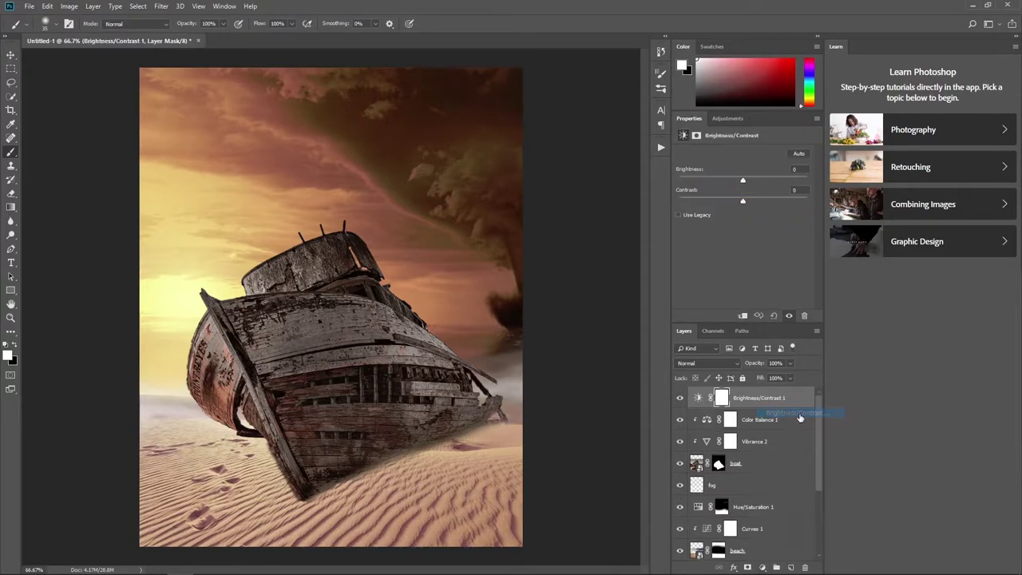
{"action": "left_click", "coordinate": [743, 316]}
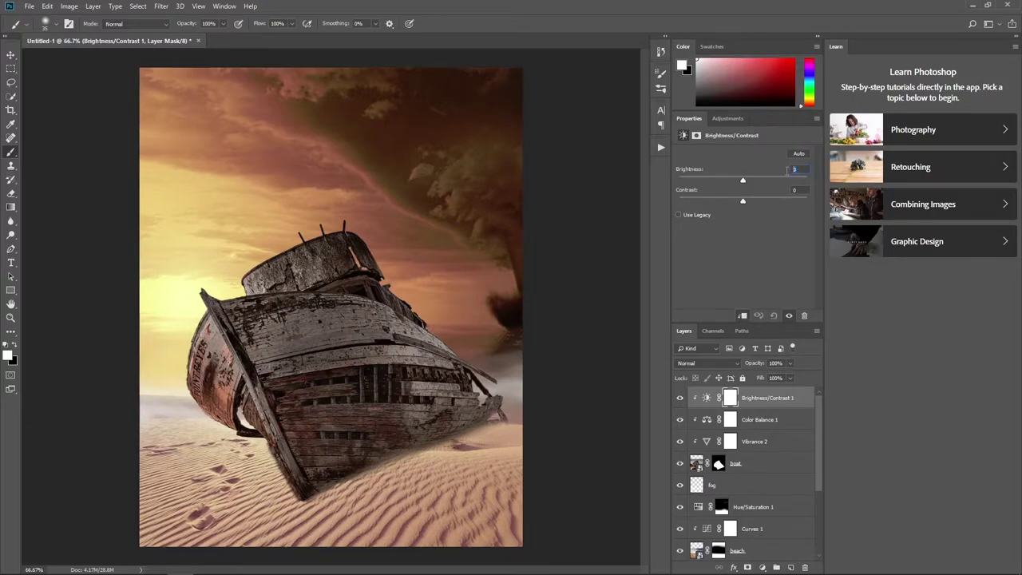
{"action": "type", "text": "32"}
{"action": "key", "text": "Tab"}
{"action": "type", "text": "-15"}
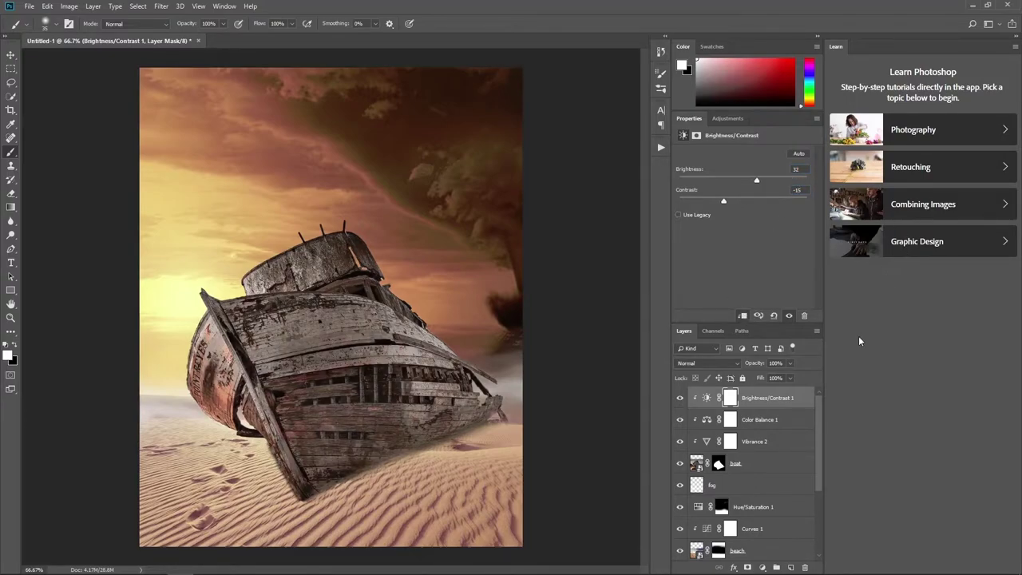
- Add a Gradient Fill layer over everything using the Sepia 5 preset
{"action": "left_click", "coordinate": [763, 566]}
{"action": "left_click", "coordinate": [786, 393]}
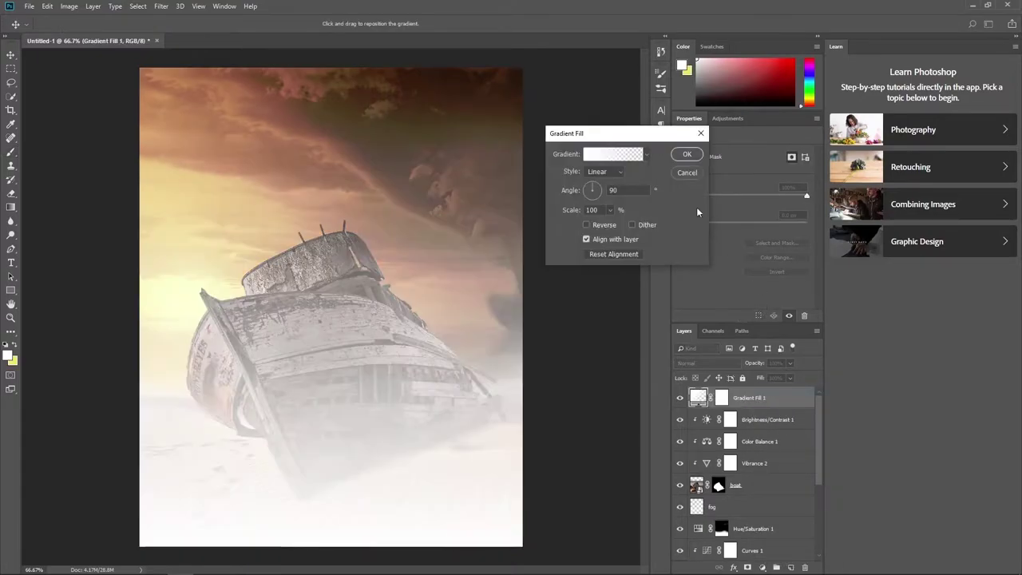
{"action": "left_click", "coordinate": [633, 158]}
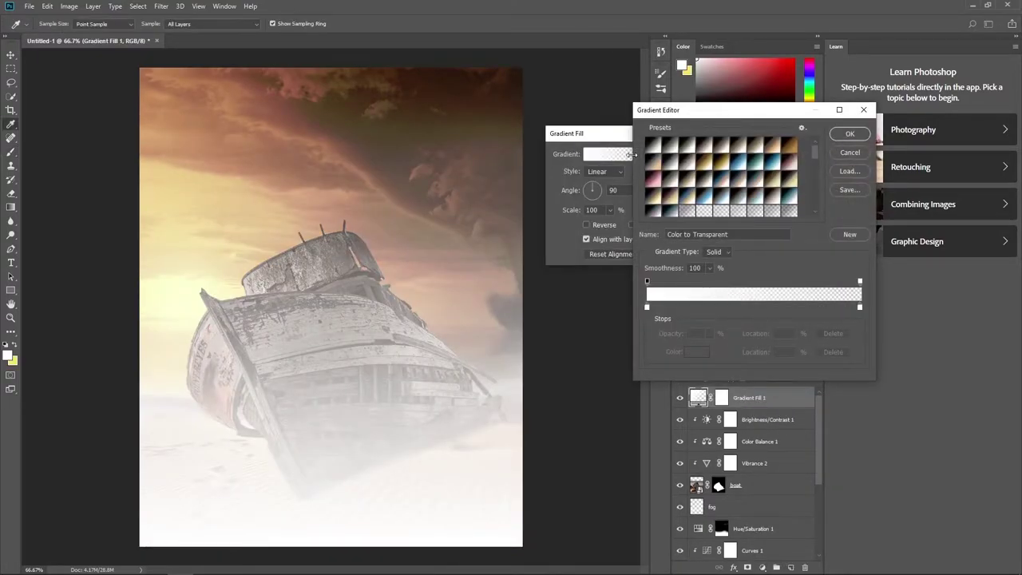
{"action": "left_click", "coordinate": [722, 196]}
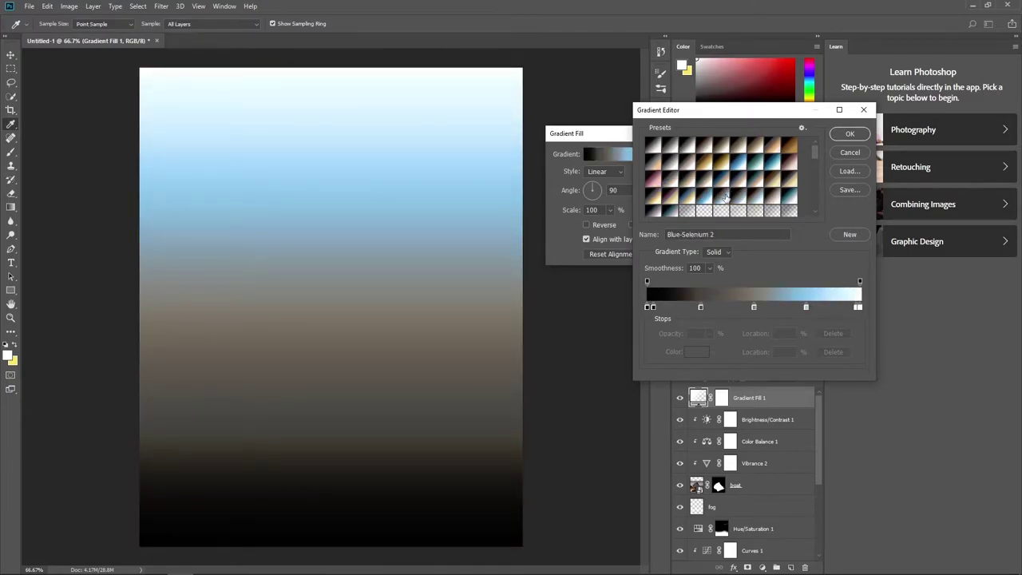
{"action": "left_click", "coordinate": [758, 145]}
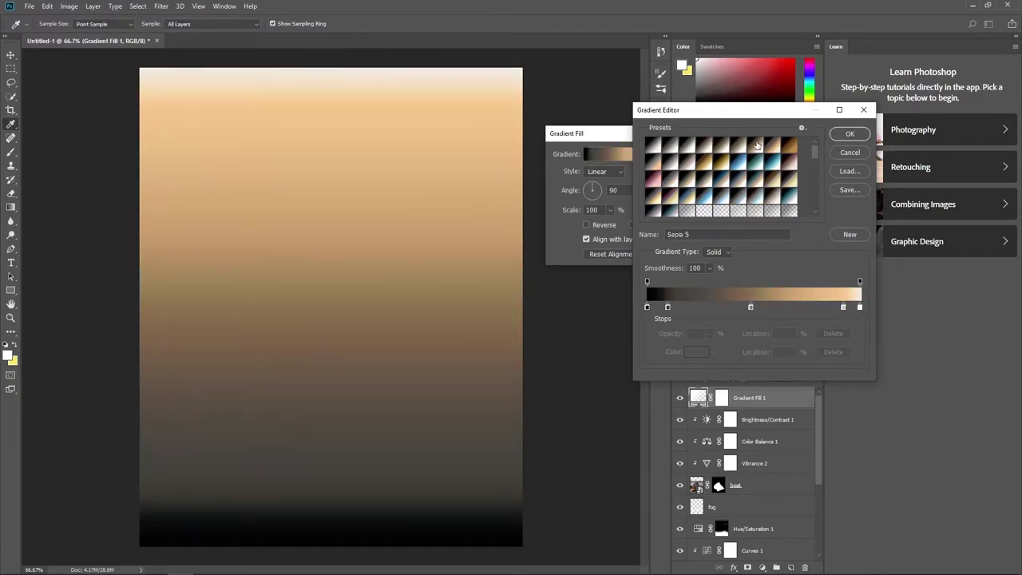
{"action": "left_click", "coordinate": [849, 134]}
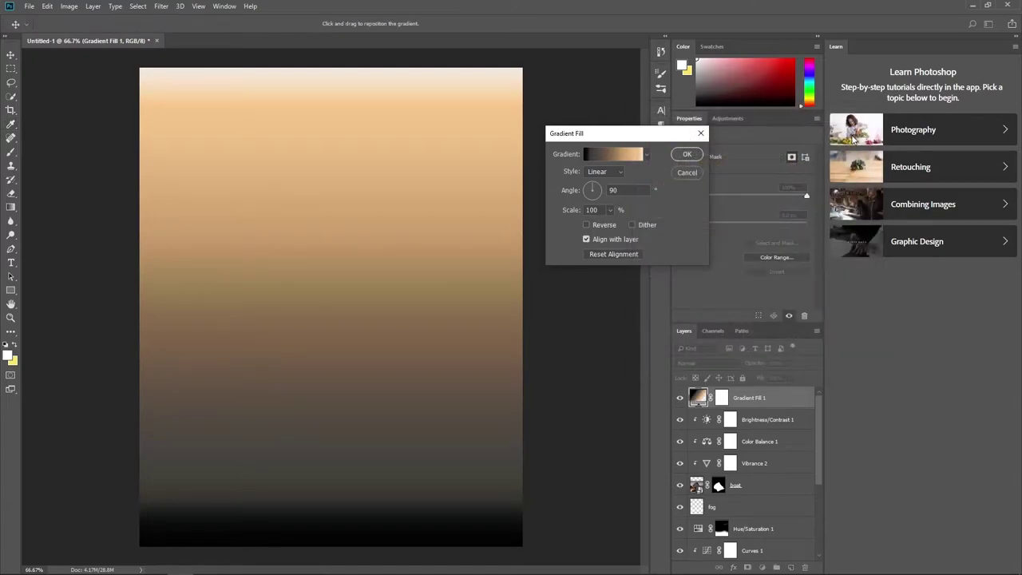
- Recolour the gradient's black 0% stop and dark brown 10% stop
{"action": "left_click", "coordinate": [634, 153]}
{"action": "left_click", "coordinate": [647, 307]}
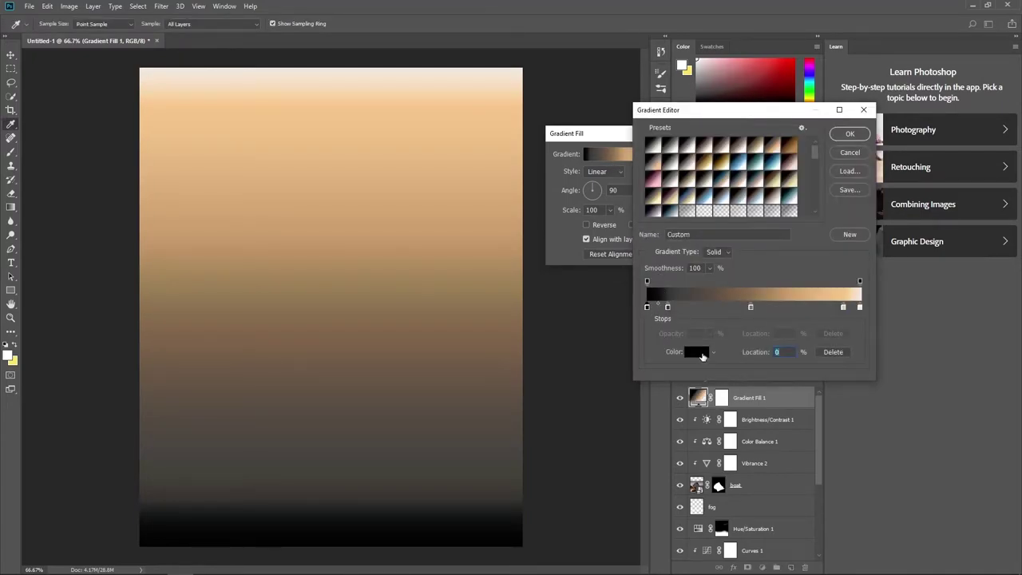
{"action": "left_click", "coordinate": [696, 352]}
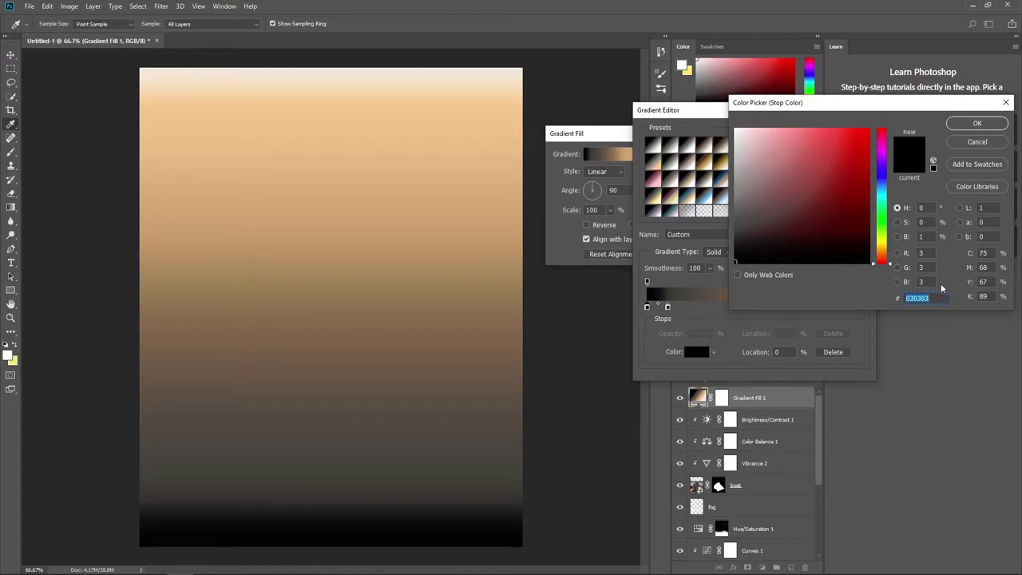
{"action": "key", "text": "Return"}
{"action": "left_click", "coordinate": [667, 307]}
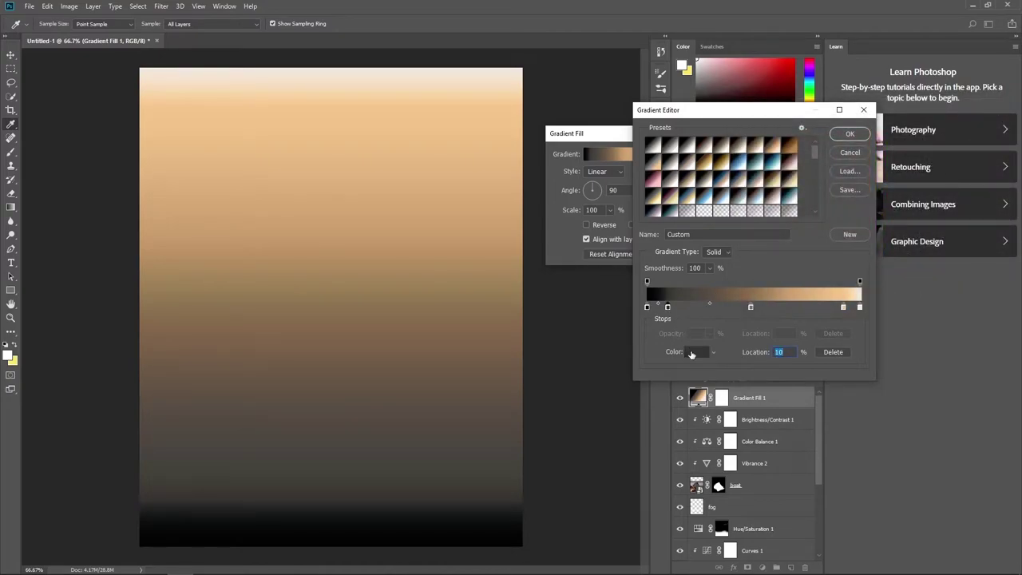
{"action": "left_click", "coordinate": [691, 352]}
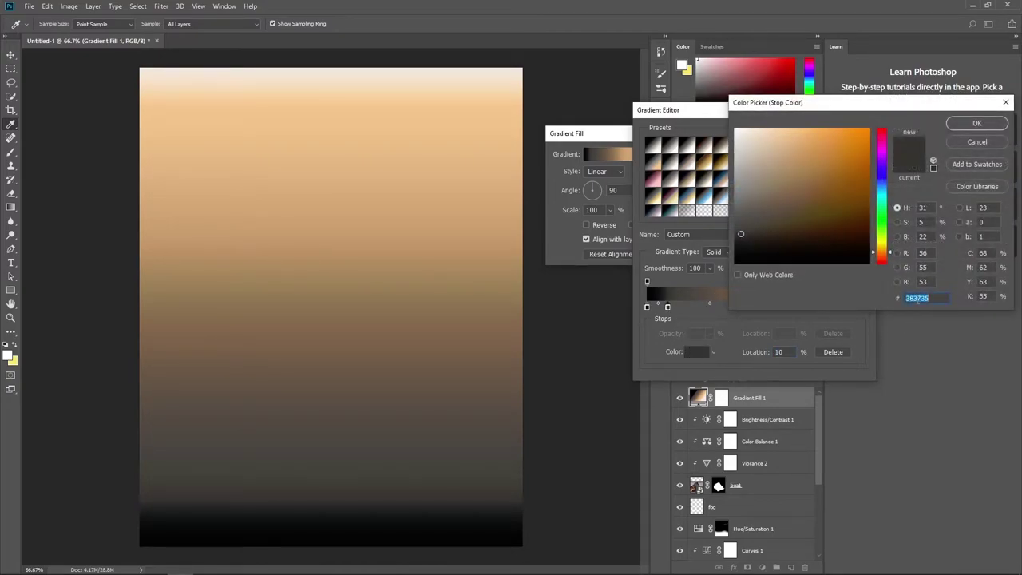
{"action": "left_click", "coordinate": [977, 122]}
- Recolour the tan 49% stop, peach 92% stop (fac893) and cream 100% stop (f5ede4)
{"action": "left_click", "coordinate": [750, 309]}
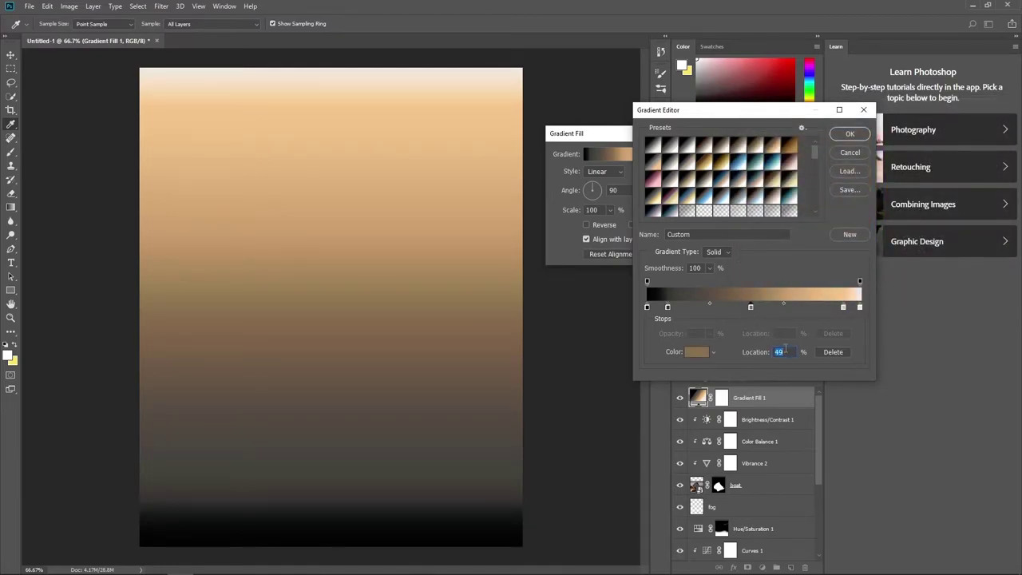
{"action": "left_click", "coordinate": [696, 352]}
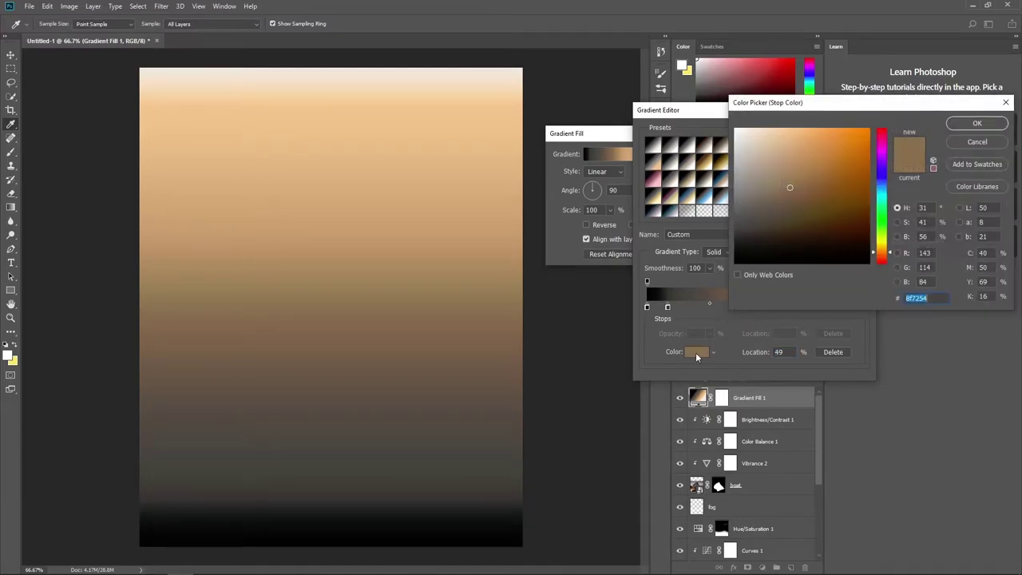
{"action": "left_click", "coordinate": [967, 126]}
{"action": "left_click", "coordinate": [842, 308]}
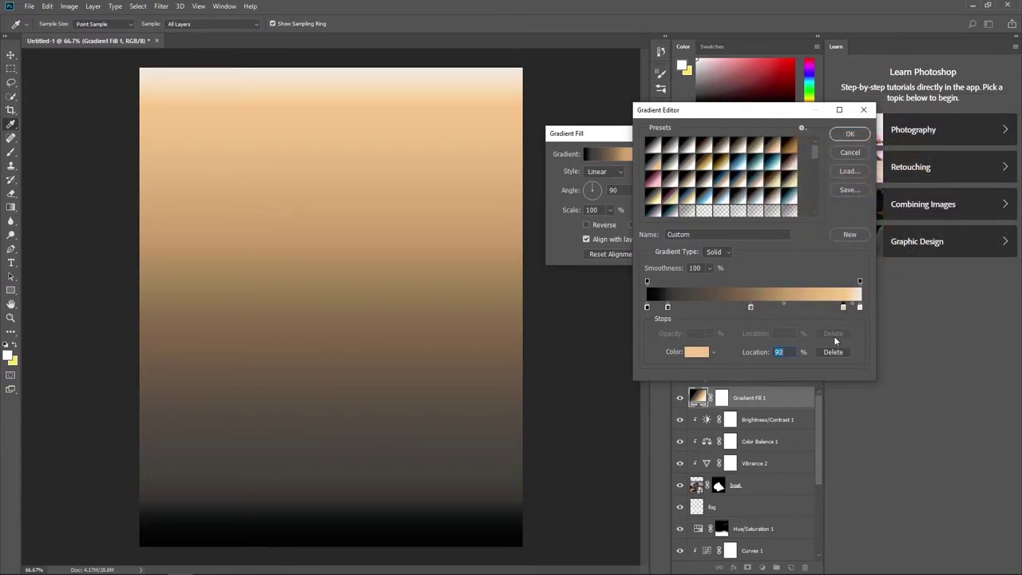
{"action": "left_click", "coordinate": [692, 356]}
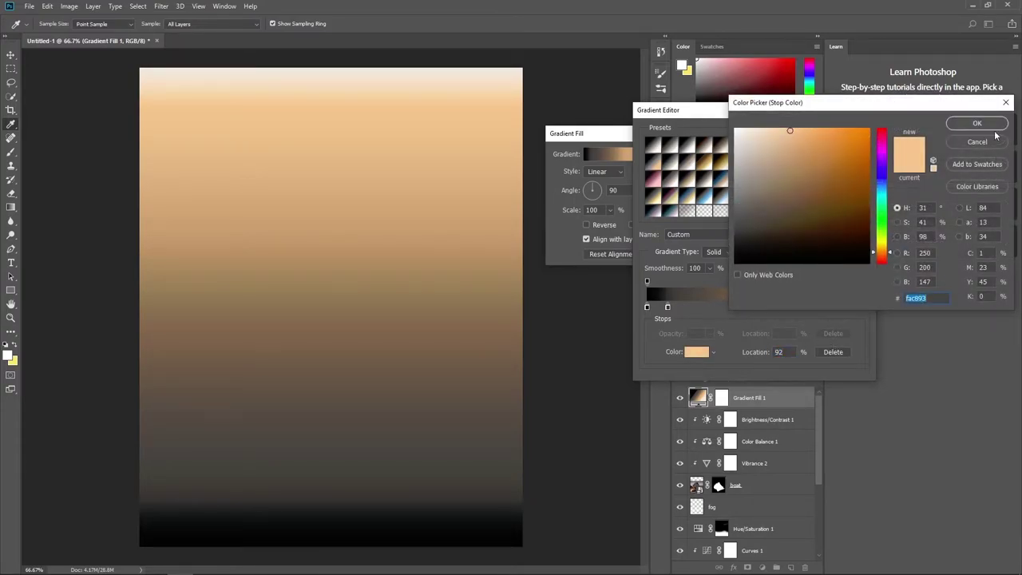
{"action": "left_click", "coordinate": [990, 125]}
{"action": "left_click", "coordinate": [860, 310]}
{"action": "left_click", "coordinate": [696, 351]}
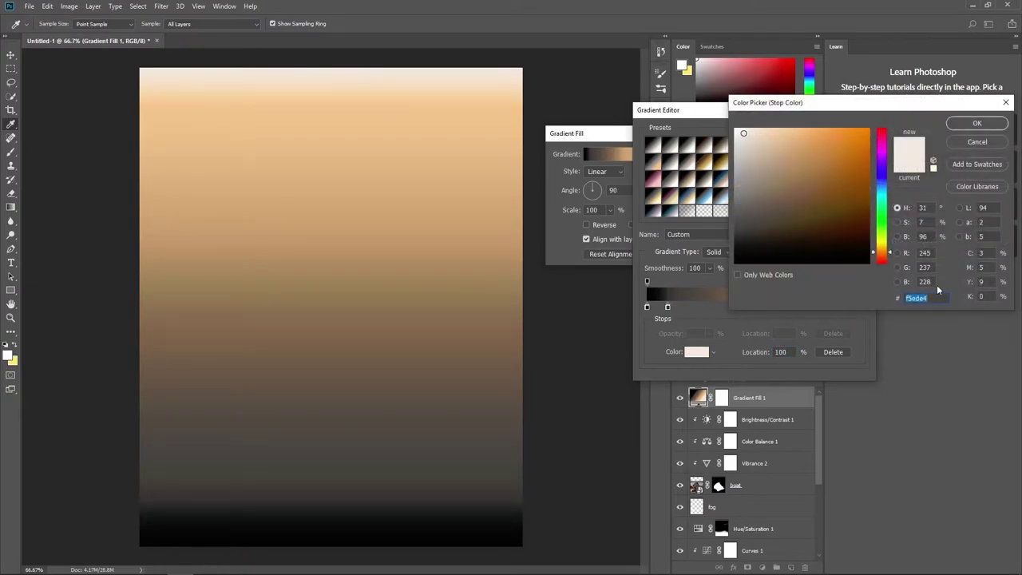
{"action": "left_click", "coordinate": [977, 123]}
{"action": "left_click", "coordinate": [859, 134]}
- Set Gradient Fill 1 to Color Dodge at 23% opacity, clipped to the layer below
{"action": "left_click", "coordinate": [690, 155]}
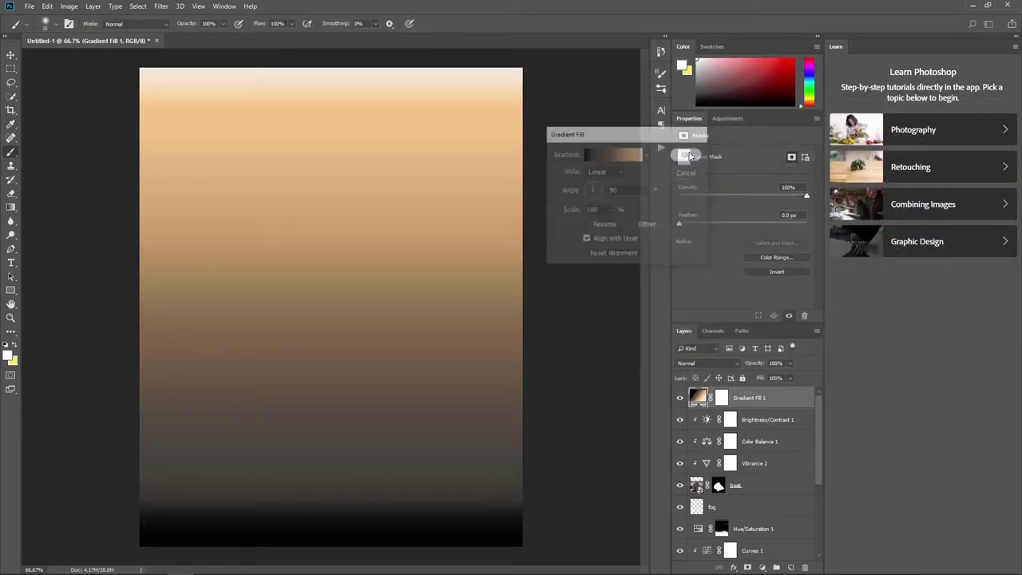
{"action": "left_click", "coordinate": [713, 363]}
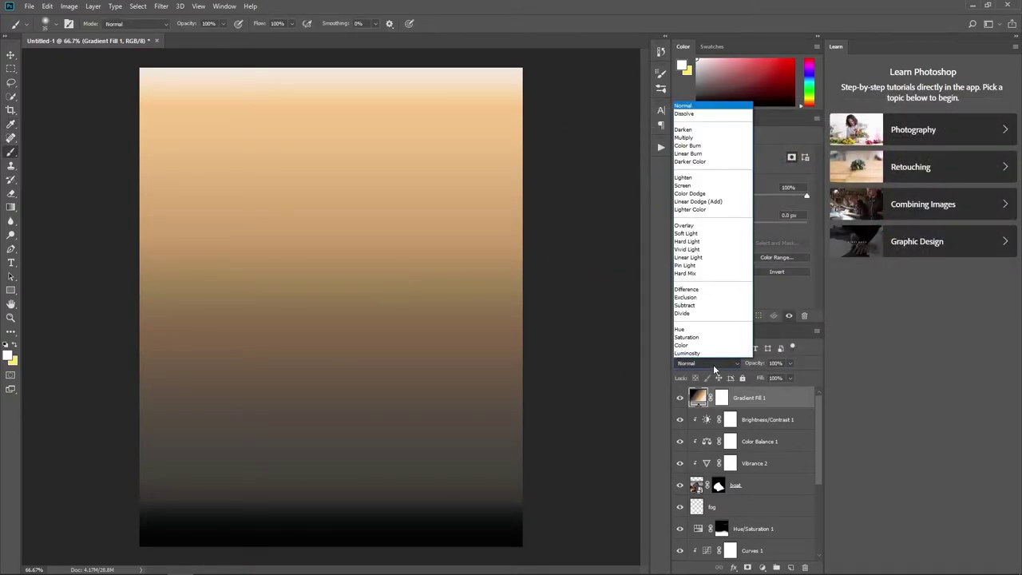
{"action": "left_click", "coordinate": [704, 194]}
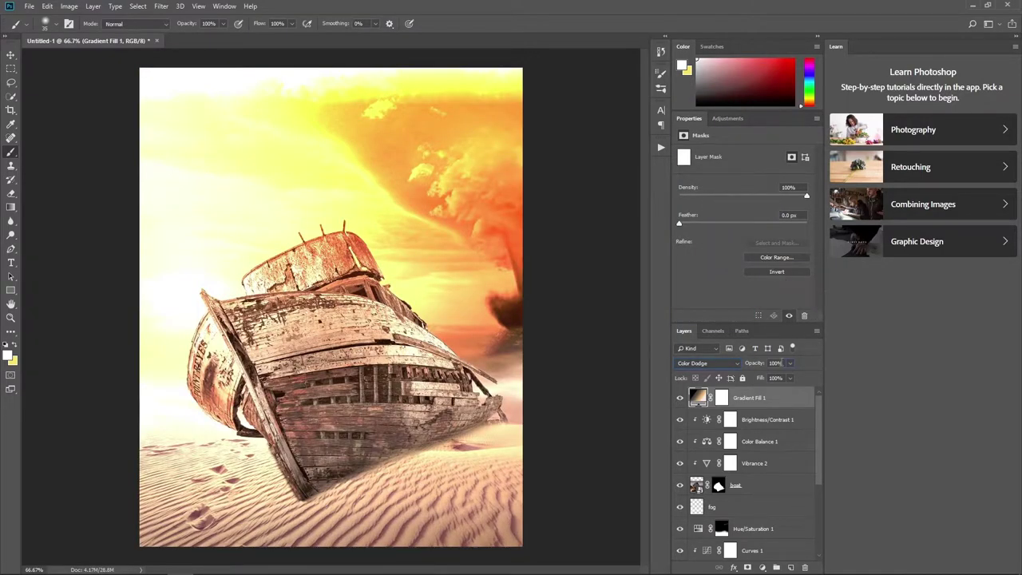
{"action": "left_click_drag", "start_coordinate": [758, 363], "coordinate": [747, 363]}
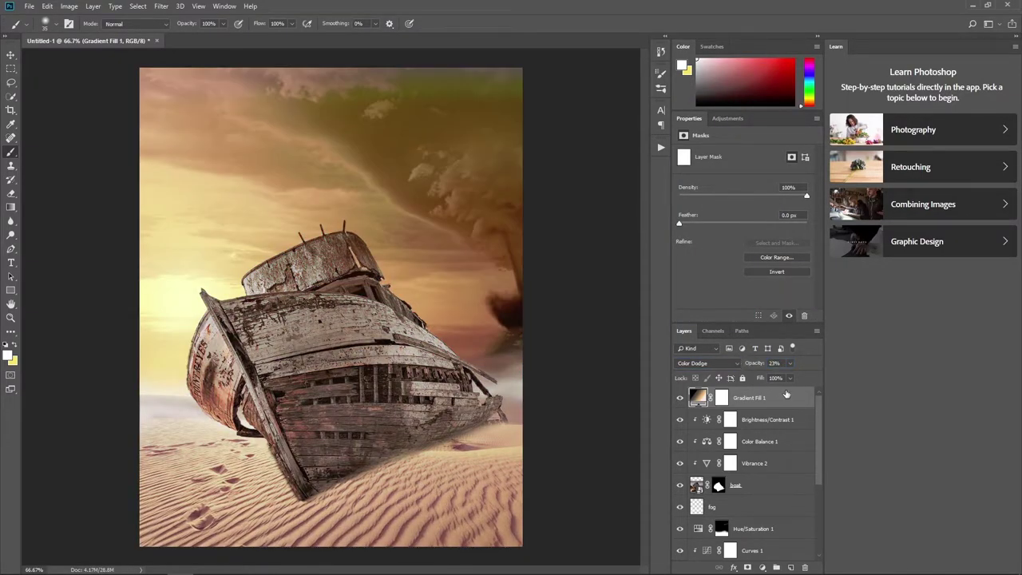
{"action": "right_click", "coordinate": [747, 400]}
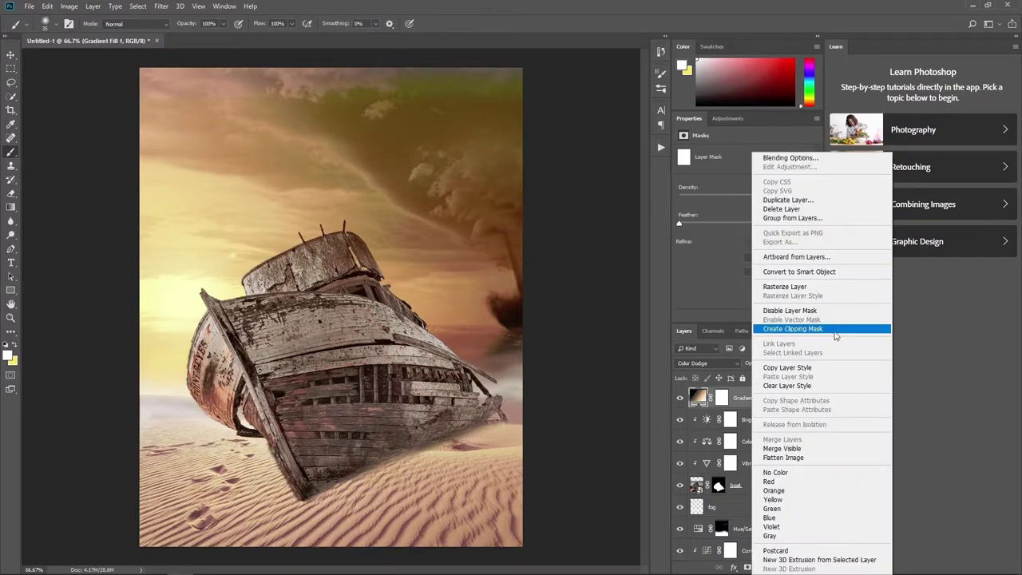
{"action": "left_click", "coordinate": [833, 332]}
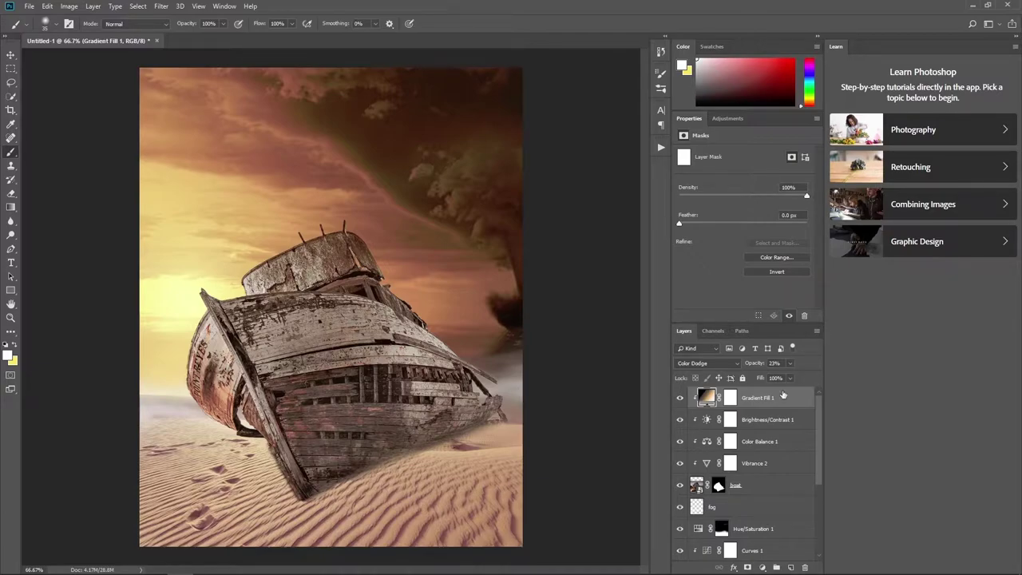
- Add a clipped Curves layer (input 141 → output 111), masking the bow out with black
{"action": "left_click", "coordinate": [762, 567]}
{"action": "left_click", "coordinate": [802, 433]}
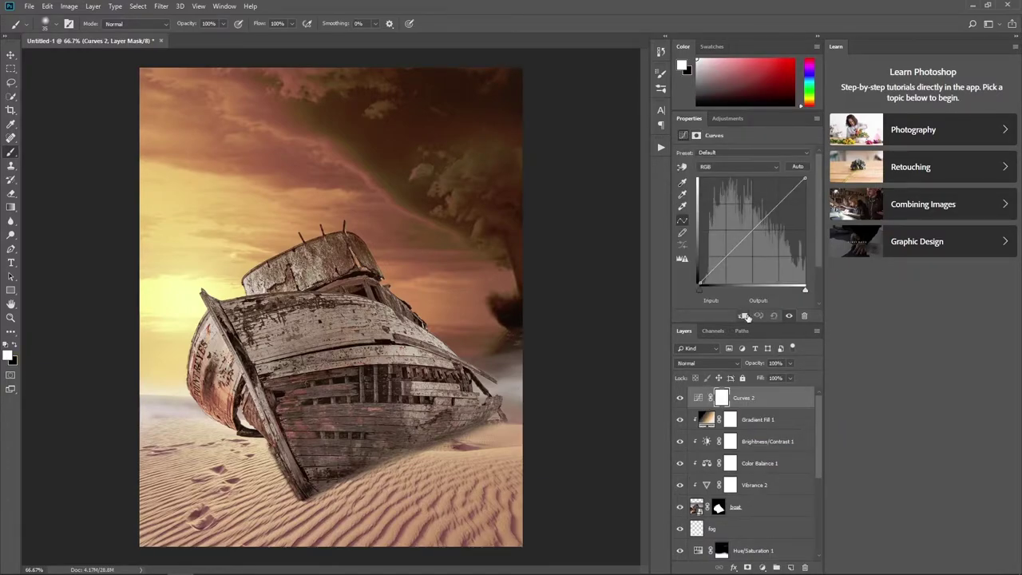
{"action": "left_click", "coordinate": [742, 315]}
{"action": "left_click_drag", "start_coordinate": [753, 230], "coordinate": [756, 236]}
{"action": "key", "text": "Down"}
{"action": "key", "text": "Down"}
{"action": "key", "text": "Down"}
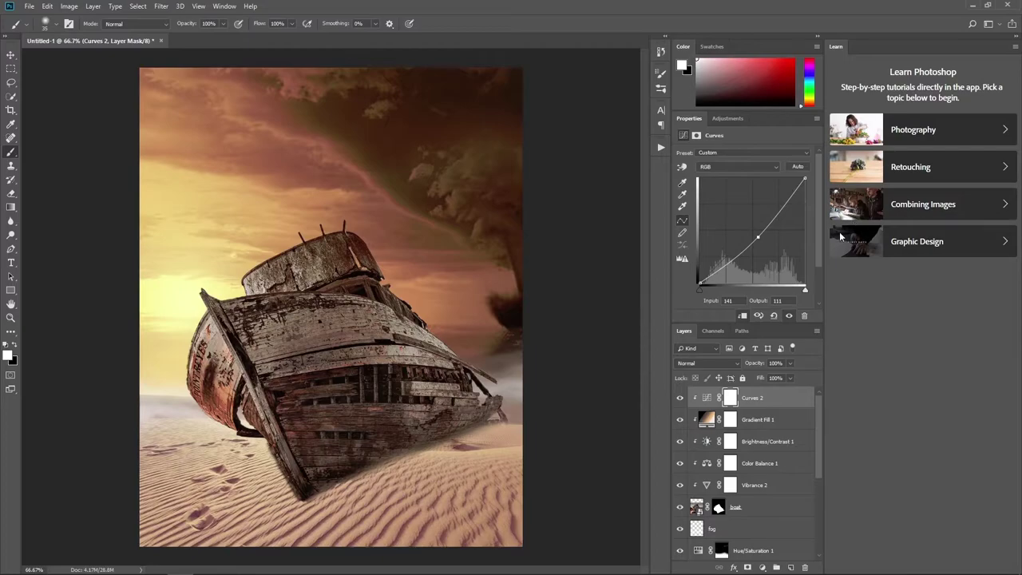
{"action": "left_click", "coordinate": [729, 398]}
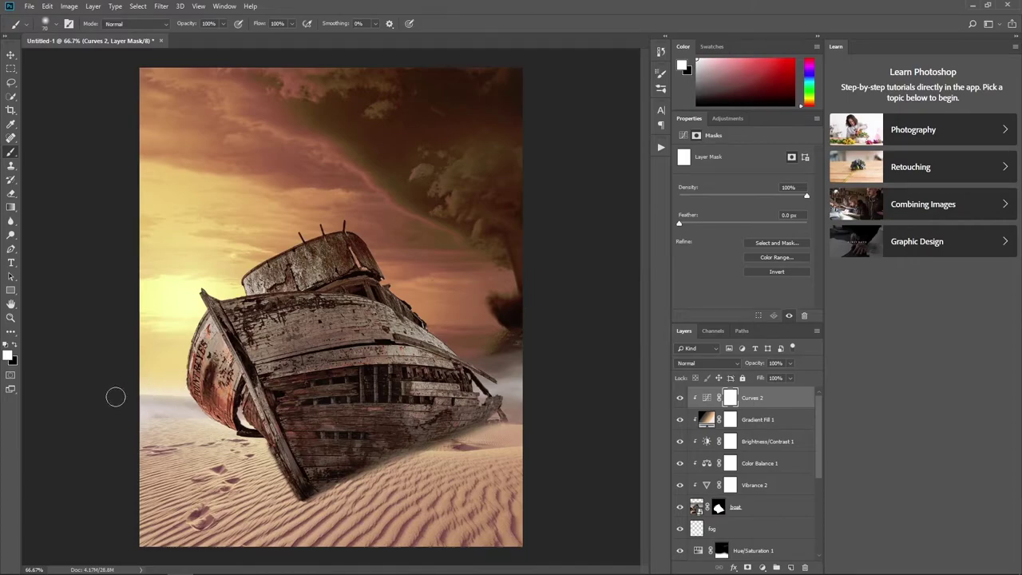
{"action": "key", "text": "x"}
{"action": "mouse_move", "coordinate": [204, 339]}
{"action": "left_mouse_down"}
{"action": "mouse_move", "coordinate": [223, 379]}
{"action": "mouse_move", "coordinate": [224, 307]}
{"action": "mouse_move", "coordinate": [307, 249]}
{"action": "left_mouse_up"}
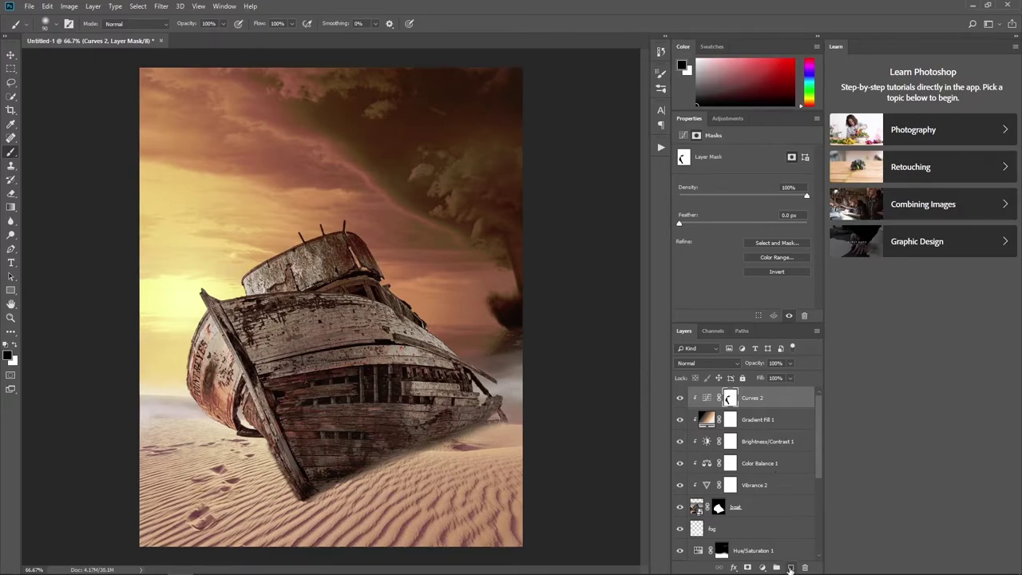
- Create a clipped Overlay-mode layer filled with neutral 50% gray
{"action": "left_click", "coordinate": [790, 568], "text": "alt"}
{"action": "left_click", "coordinate": [431, 183]}
{"action": "left_click", "coordinate": [463, 214]}
{"action": "left_click", "coordinate": [455, 344]}
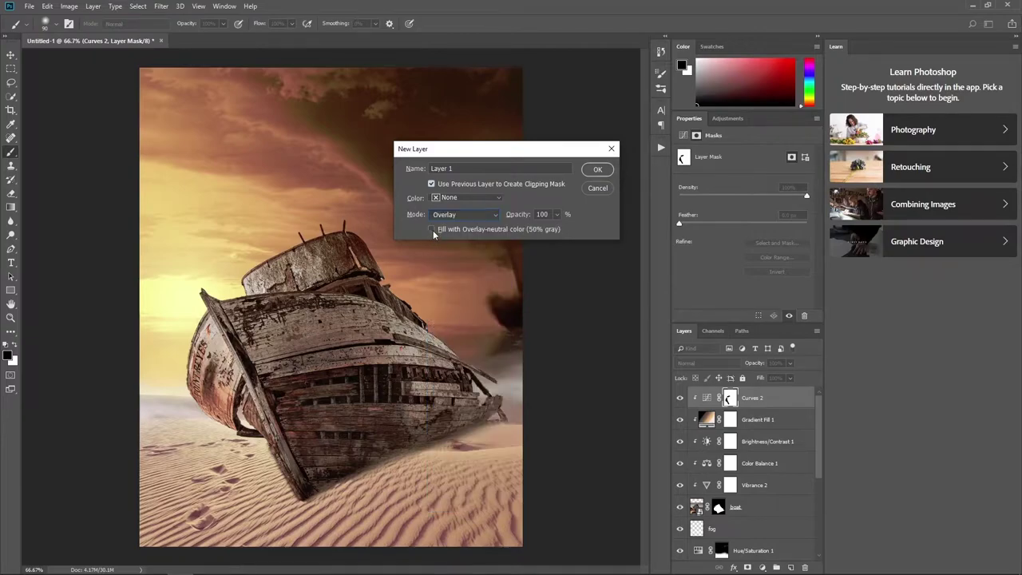
{"action": "left_click", "coordinate": [432, 229]}
{"action": "left_click", "coordinate": [597, 169]}
- Dodge the hull planks and cabin midtones on the gray layer at 21% and 15% exposure
{"action": "left_click", "coordinate": [12, 234]}
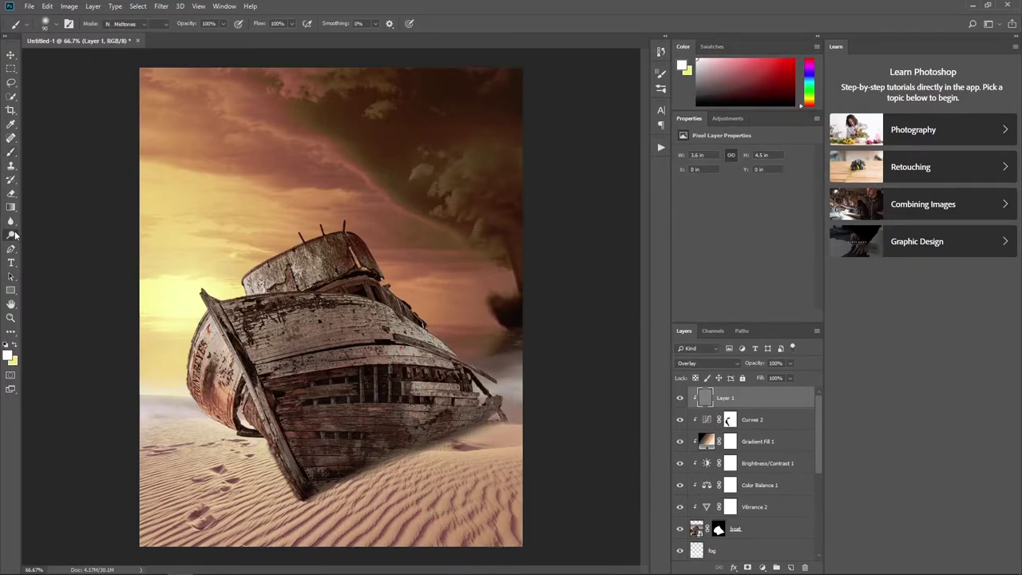
{"action": "right_click", "coordinate": [12, 234]}
{"action": "left_click", "coordinate": [48, 237]}
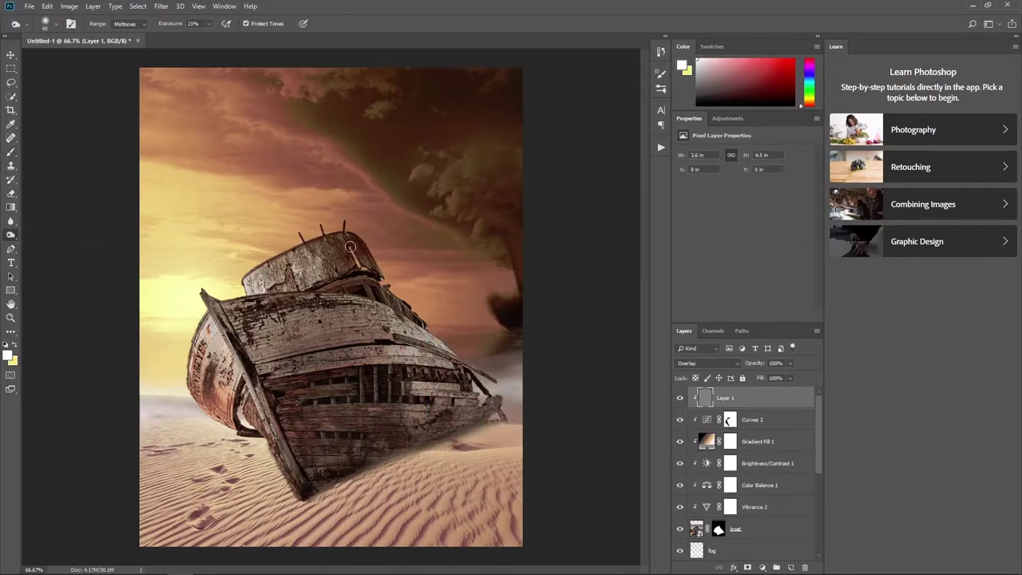
{"action": "key", "text": "bracketright"}
{"action": "key", "text": "bracketright"}
{"action": "key", "text": "bracketright"}
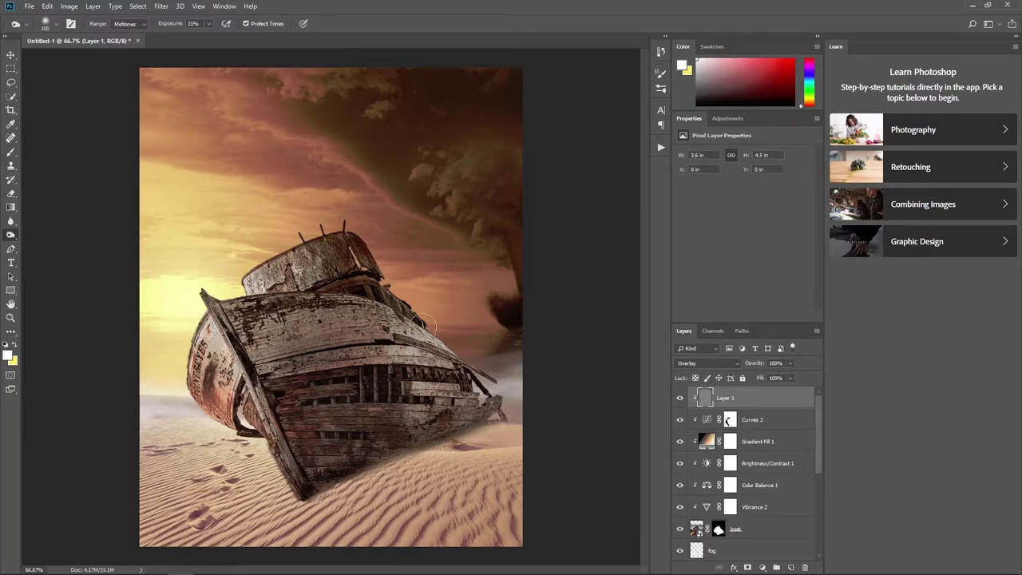
{"action": "mouse_move", "coordinate": [421, 324]}
{"action": "left_mouse_down"}
{"action": "mouse_move", "coordinate": [449, 359]}
{"action": "mouse_move", "coordinate": [399, 343]}
{"action": "mouse_move", "coordinate": [497, 391]}
{"action": "mouse_move", "coordinate": [211, 307]}
{"action": "mouse_move", "coordinate": [227, 363]}
{"action": "left_mouse_up"}
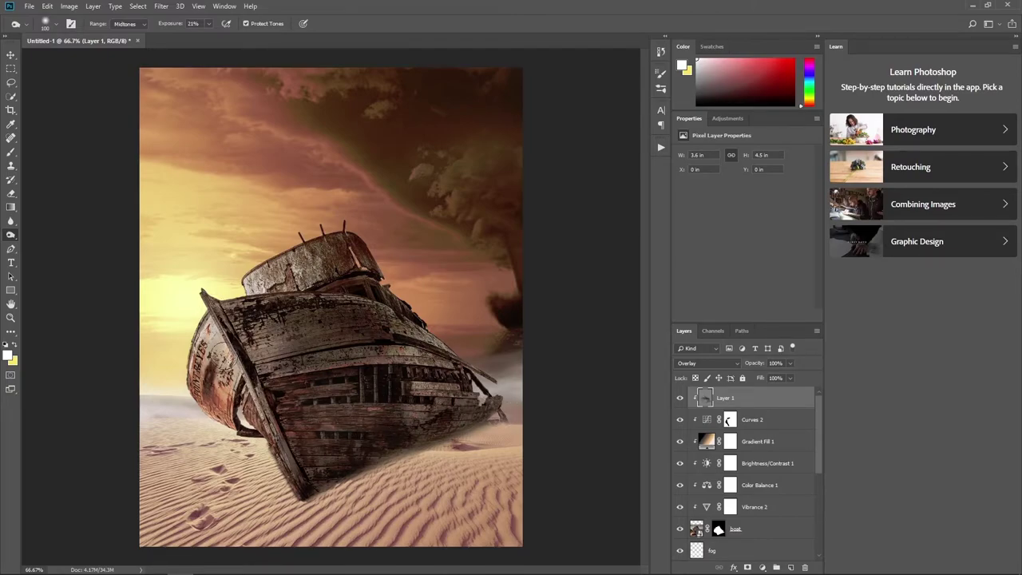
{"action": "right_click", "coordinate": [10, 235]}
{"action": "left_click", "coordinate": [48, 237]}
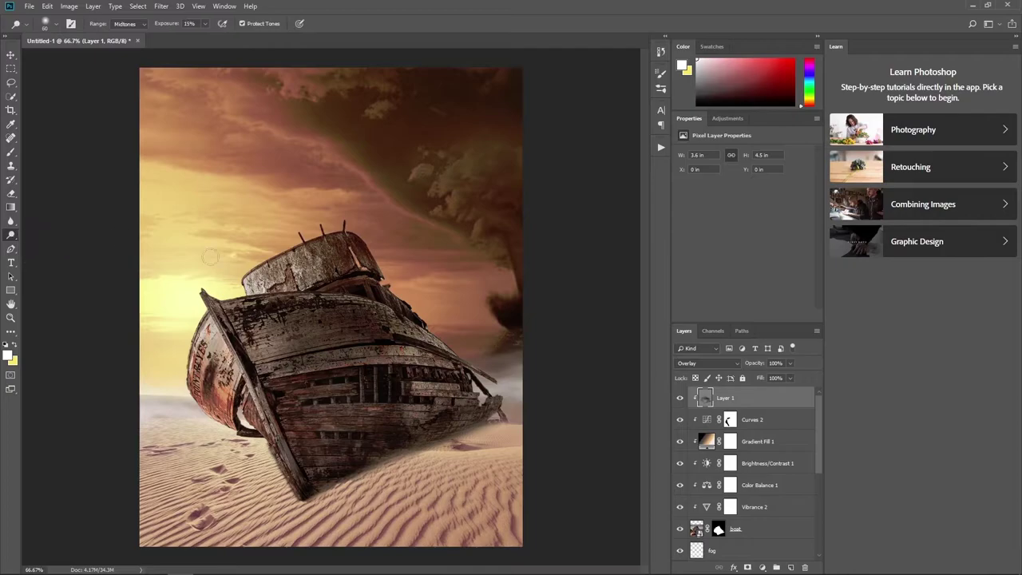
{"action": "left_click_drag", "start_coordinate": [254, 272], "coordinate": [279, 283]}
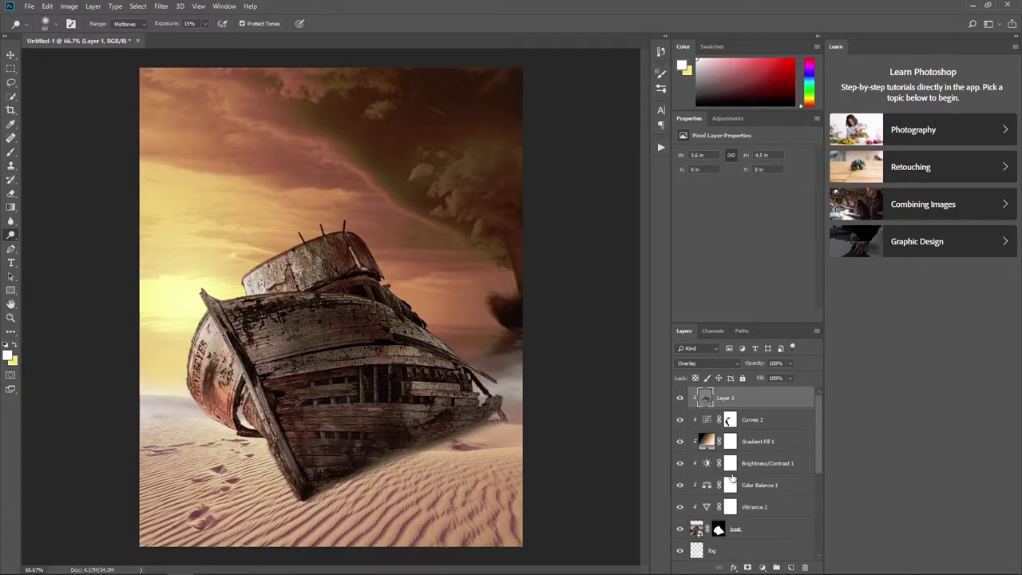
{"action": "scroll", "coordinate": [731, 477], "scroll_direction": "down", "scroll_amount": 2}
- Add a new layer named 'shadow' above the fog layer
{"action": "left_click", "coordinate": [751, 511]}
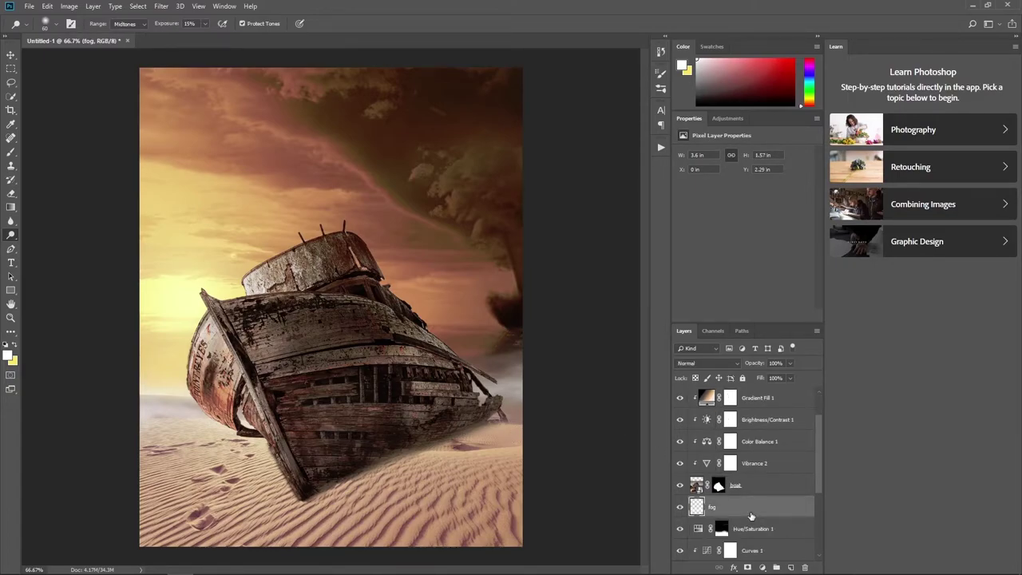
{"action": "left_click", "coordinate": [791, 567]}
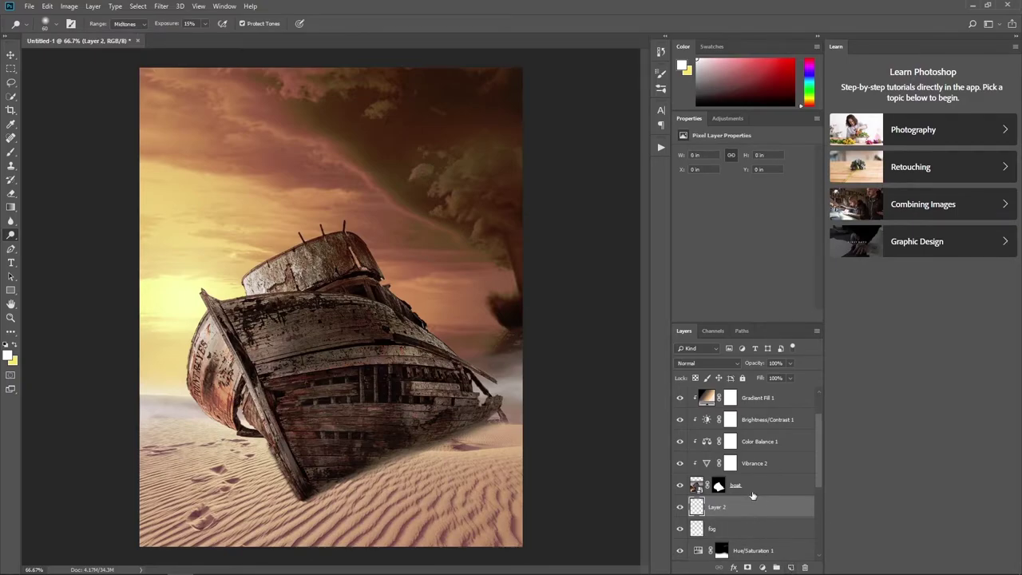
{"action": "type", "text": "adow"}
{"action": "key", "text": "Return"}
- Paint a soft black 250 px brush spot on the sand beside the hull
{"action": "left_click", "coordinate": [13, 152]}
{"action": "key", "text": "d"}
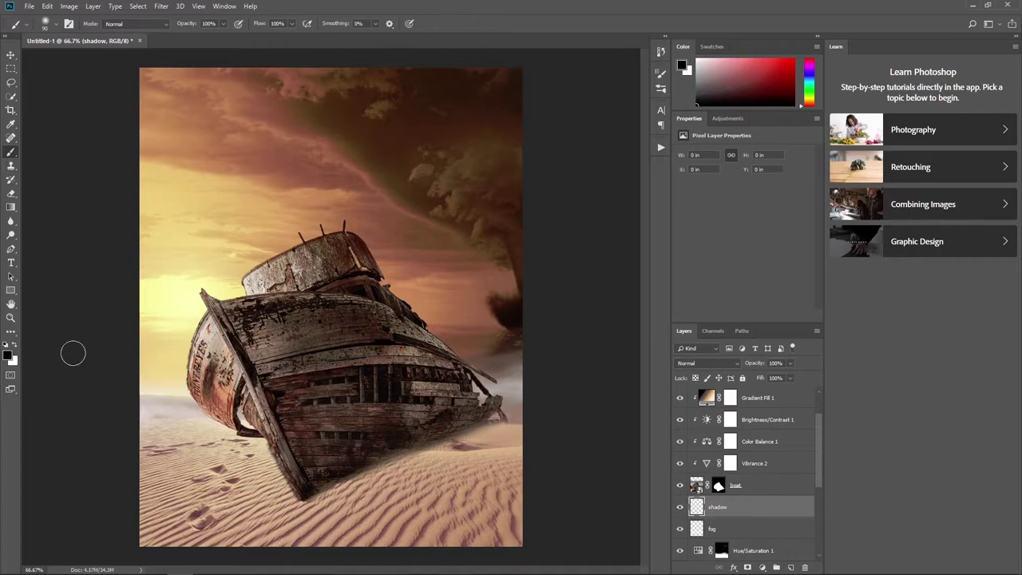
{"action": "key", "text": "bracketright"}
{"action": "key", "text": "bracketright"}
{"action": "key", "text": "bracketright"}
{"action": "key", "text": "bracketleft"}
{"action": "key", "text": "bracketleft"}
{"action": "left_click", "coordinate": [244, 458]}
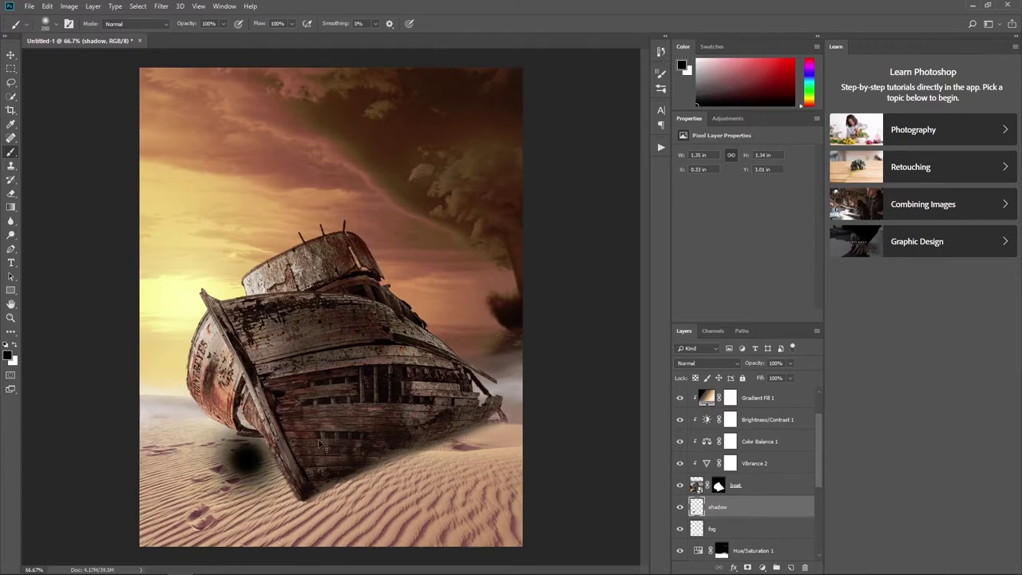
{"action": "key", "text": "ctrl+t"}
- Stretch, slant and rotate the shadow so it lies along the wreck's base
{"action": "left_click_drag", "start_coordinate": [318, 459], "coordinate": [393, 452]}
{"action": "left_click_drag", "start_coordinate": [284, 389], "coordinate": [283, 302]}
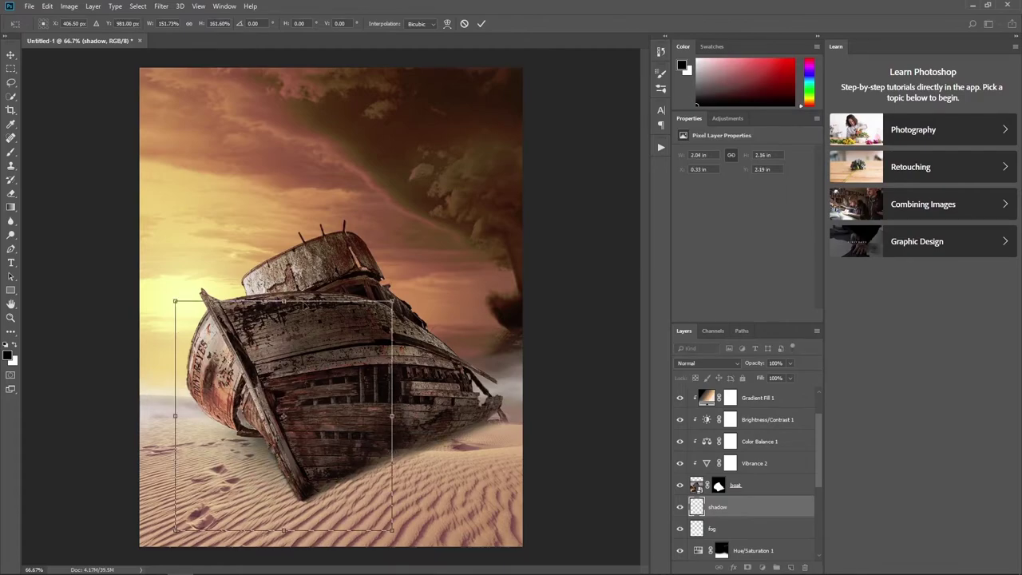
{"action": "left_click_drag", "start_coordinate": [356, 348], "coordinate": [334, 383]}
{"action": "left_click_drag", "start_coordinate": [380, 408], "coordinate": [281, 401]}
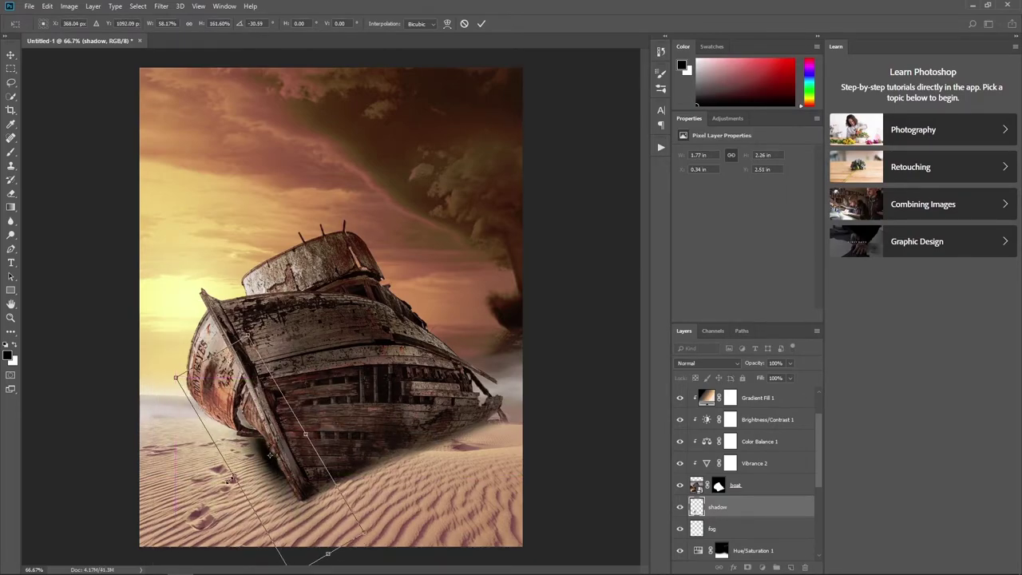
{"action": "mouse_move", "coordinate": [281, 402]}
{"action": "left_mouse_down"}
{"action": "mouse_move", "coordinate": [304, 443]}
{"action": "mouse_move", "coordinate": [340, 452]}
{"action": "left_mouse_up"}
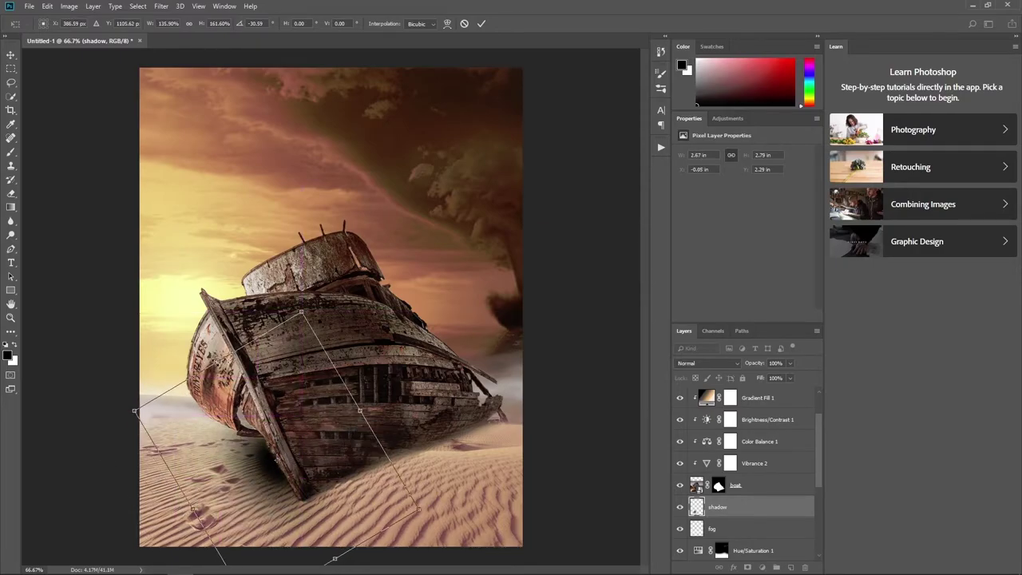
{"action": "left_click_drag", "start_coordinate": [211, 365], "coordinate": [182, 311]}
{"action": "mouse_move", "coordinate": [328, 563]}
{"action": "left_mouse_down"}
{"action": "mouse_move", "coordinate": [412, 571]}
{"action": "mouse_move", "coordinate": [376, 554]}
{"action": "left_mouse_up"}
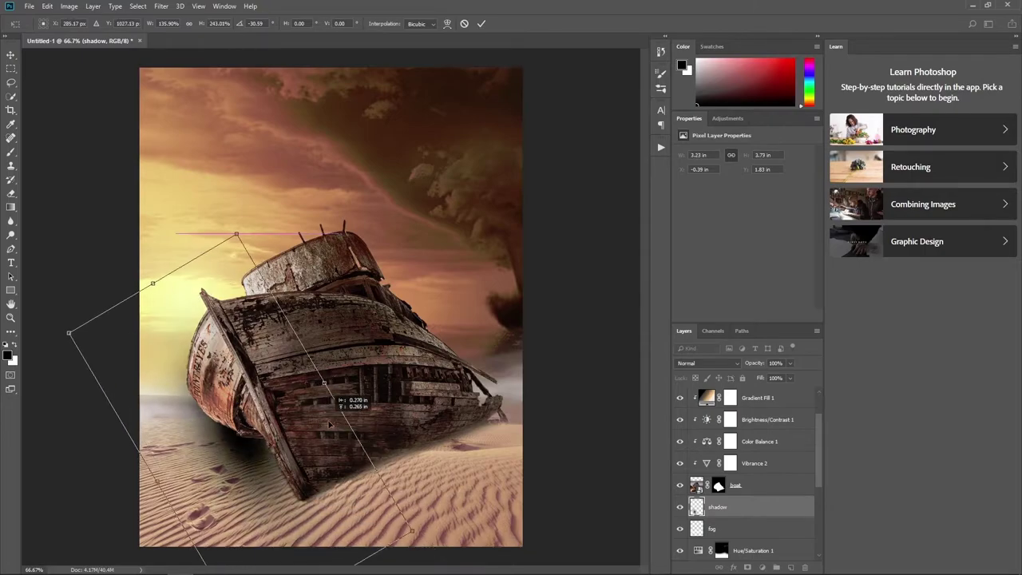
{"action": "left_click_drag", "start_coordinate": [289, 388], "coordinate": [339, 404]}
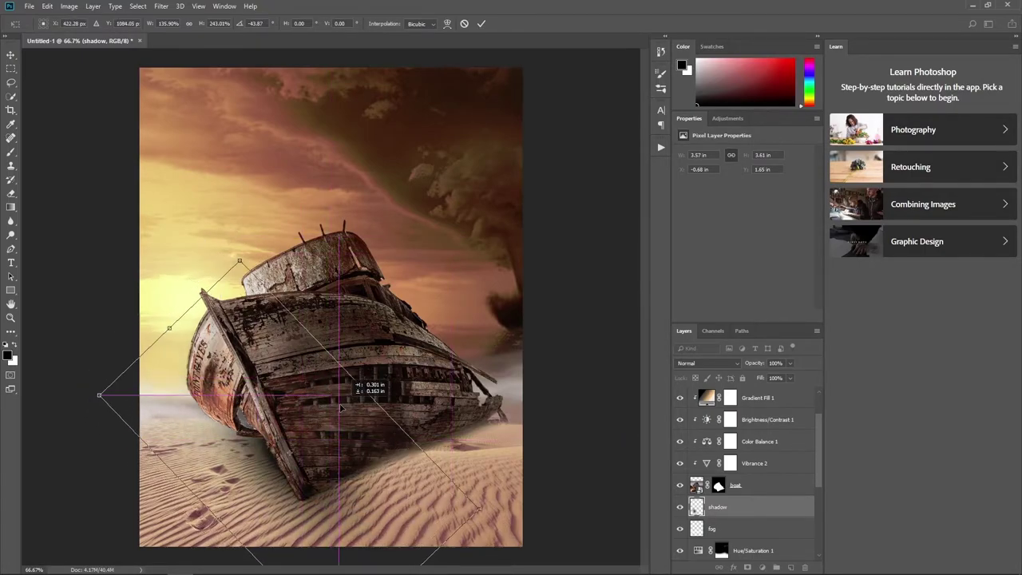
{"action": "key", "text": "Return"}
- Lower the shadow layer's opacity to 64%
{"action": "key", "text": "b"}
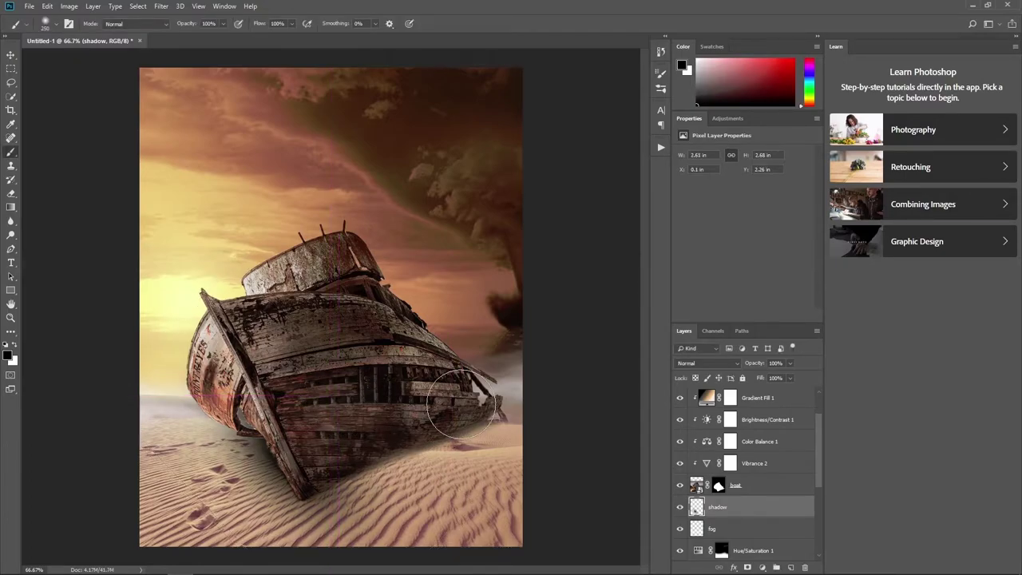
{"action": "left_click", "coordinate": [790, 362]}
{"action": "left_click_drag", "start_coordinate": [797, 376], "coordinate": [775, 377]}
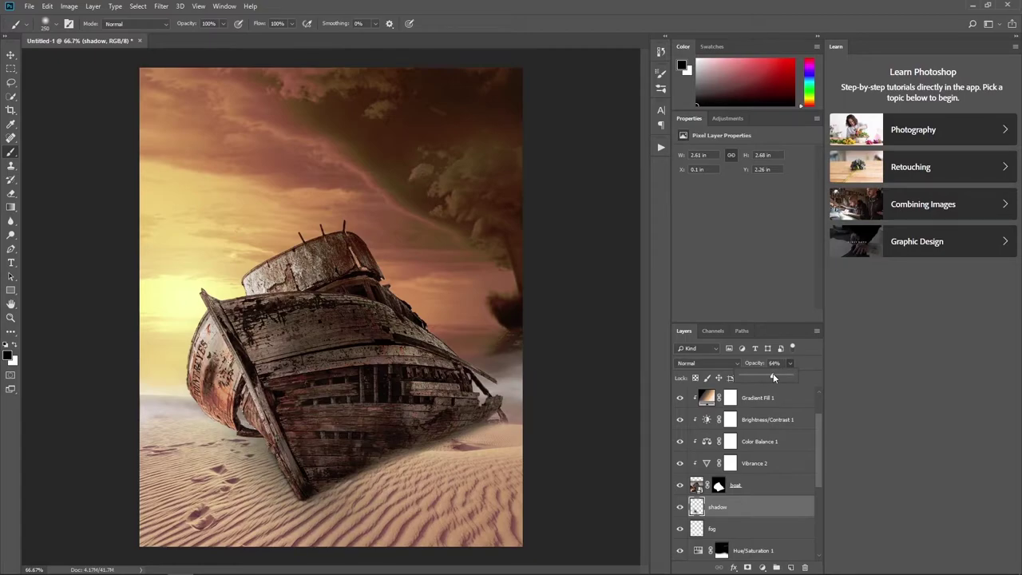
- Add a new layer named 'shadow2'
{"action": "left_click", "coordinate": [789, 566]}
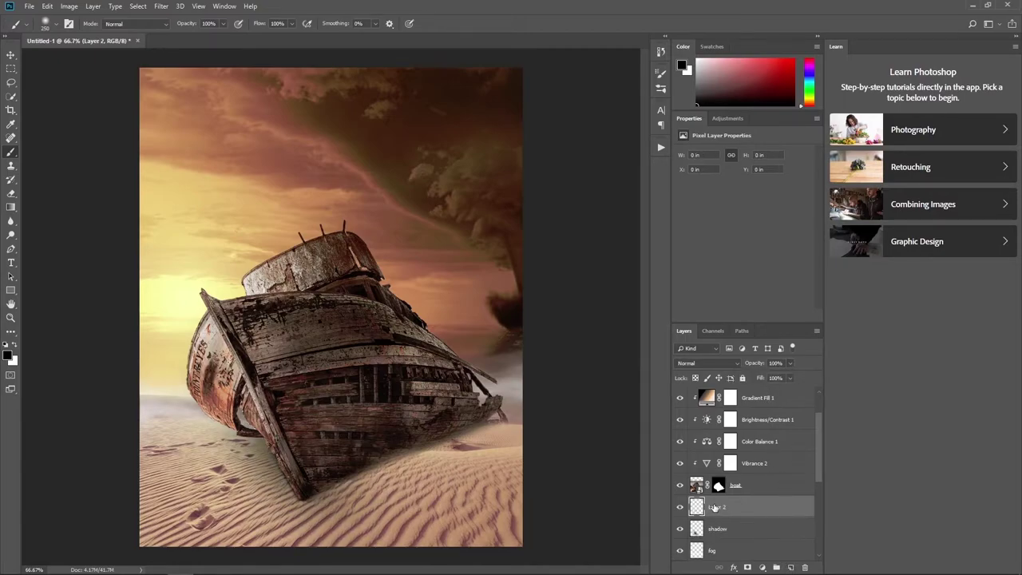
{"action": "type", "text": "2"}
{"action": "key", "text": "Return"}
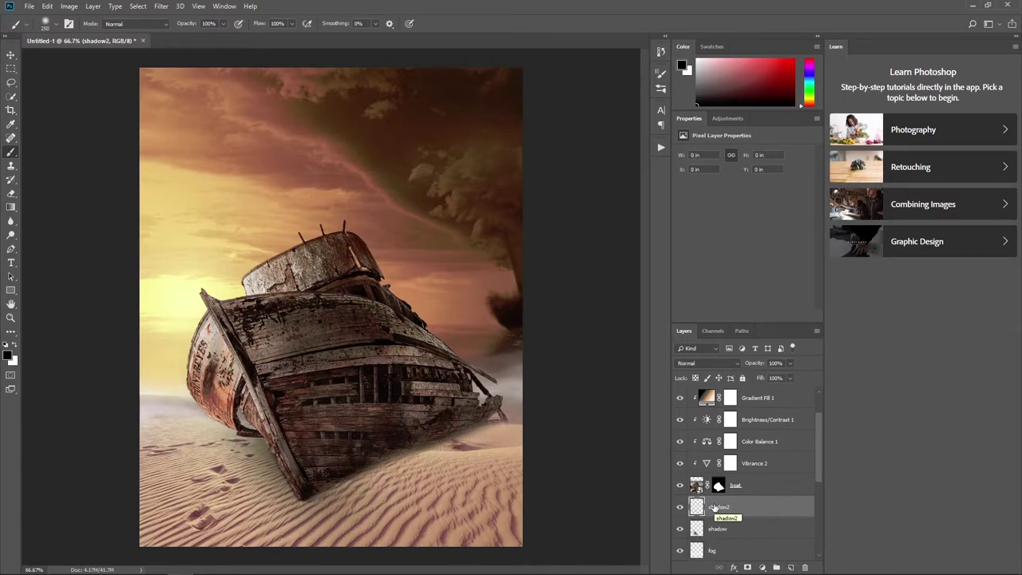
- Repaint a fainter dark shadow under the bow at 60% opacity, plus a new empty layer
{"action": "mouse_move", "coordinate": [204, 431]}
{"action": "left_mouse_down"}
{"action": "mouse_move", "coordinate": [240, 427]}
{"action": "mouse_move", "coordinate": [320, 487]}
{"action": "left_mouse_up"}
{"action": "key", "text": "ctrl+z"}
{"action": "left_click", "coordinate": [224, 24]}
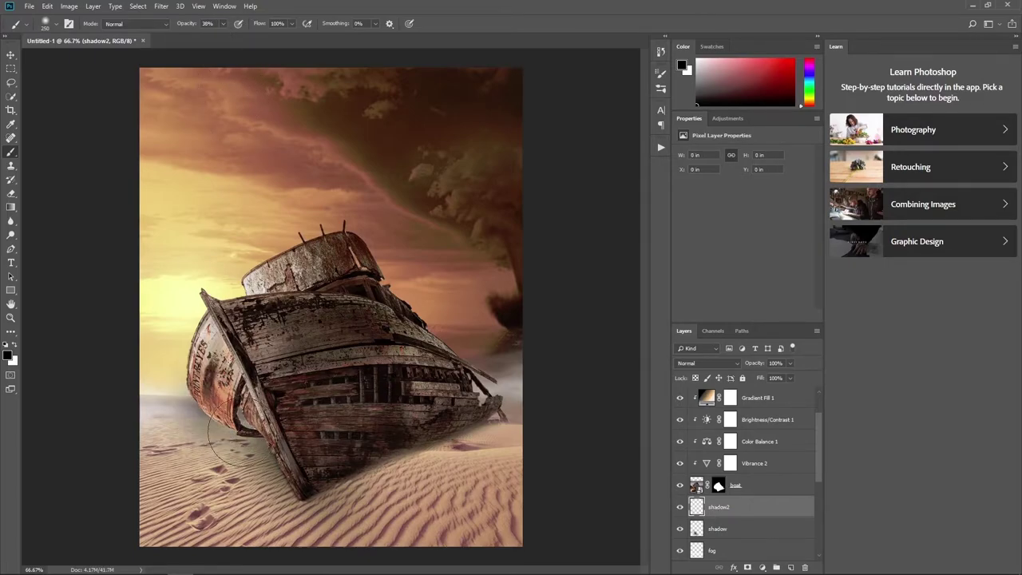
{"action": "left_click_drag", "start_coordinate": [783, 374], "coordinate": [770, 373]}
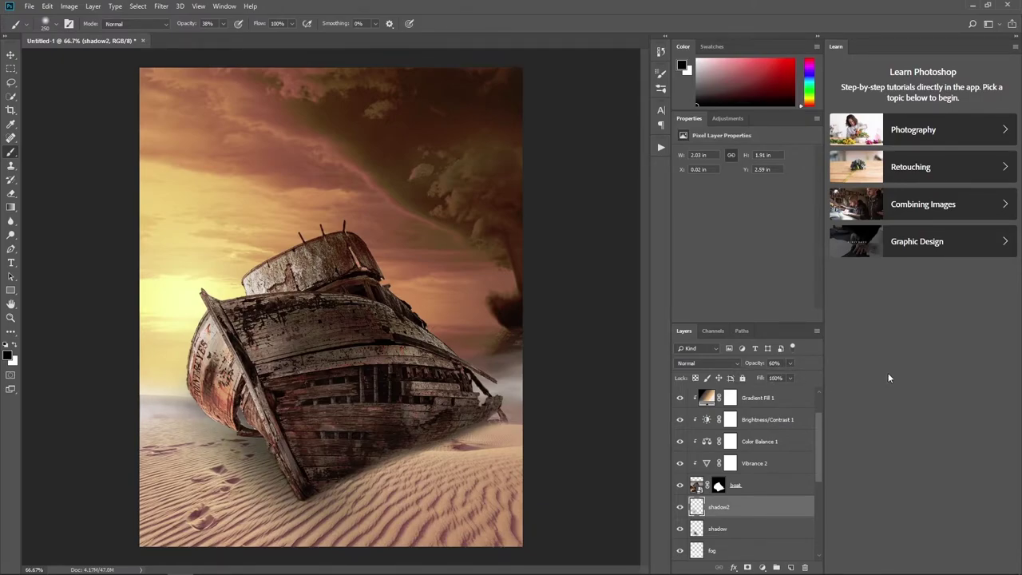
{"action": "left_click", "coordinate": [790, 566]}
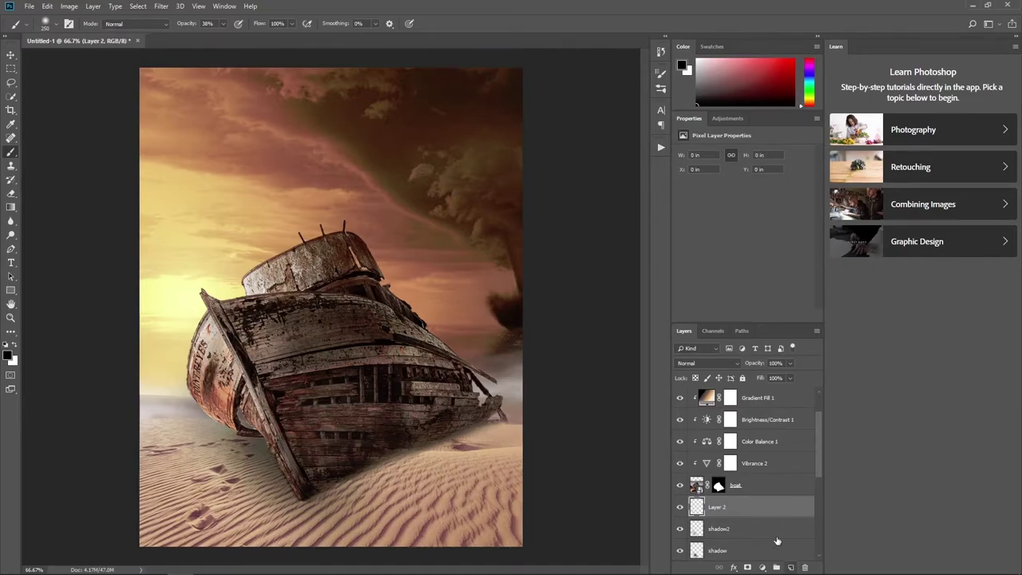
- Name the new layer 'fog2' and set the foreground colour to ffe98a
{"action": "type", "text": "2"}
{"action": "key", "text": "Return"}
{"action": "left_click", "coordinate": [8, 356]}
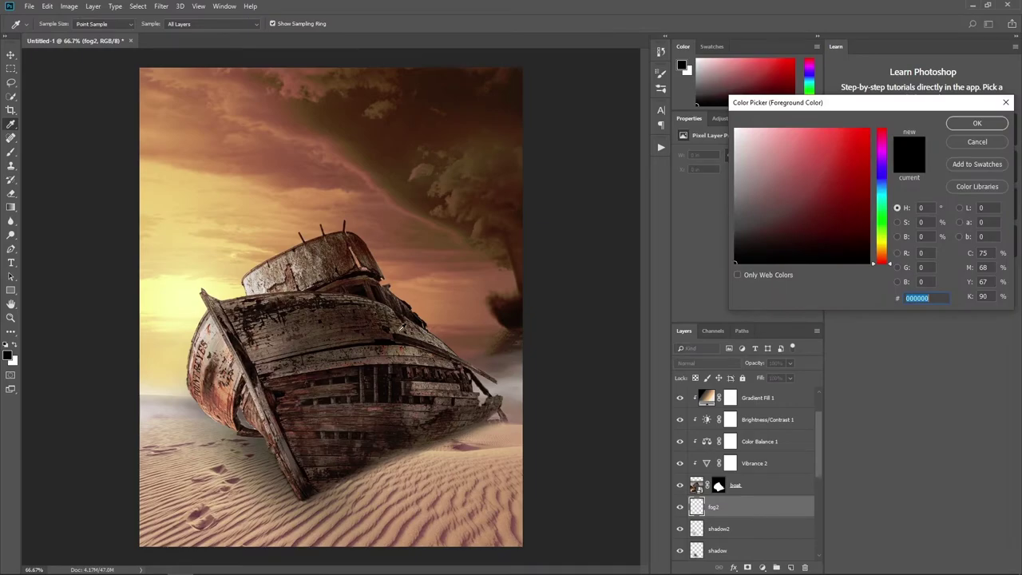
{"action": "type", "text": "ffe"}
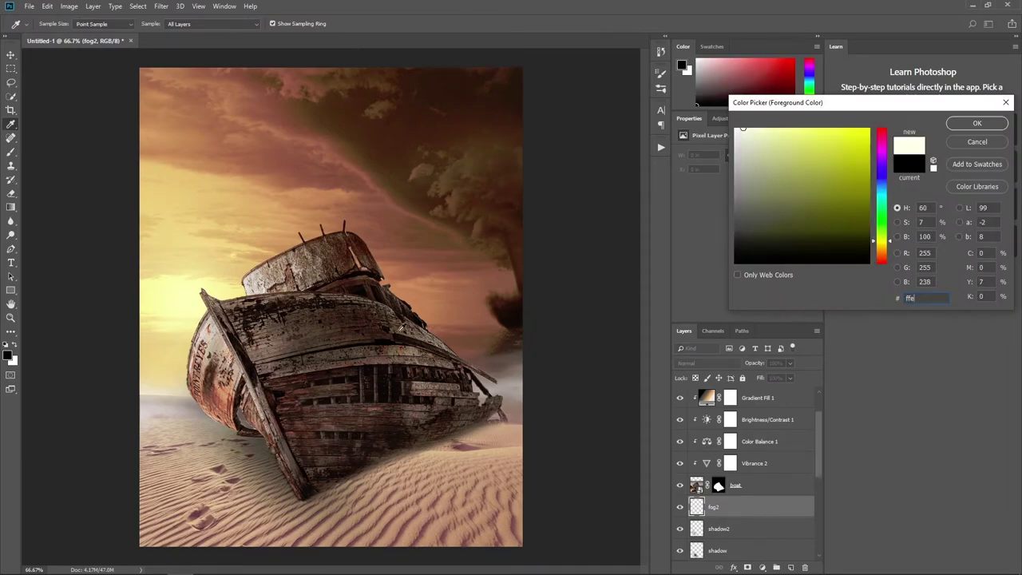
{"action": "type", "text": "98a"}
{"action": "key", "text": "Return"}
- Paint a patch of fog across the boat with an 1100 px soft brush at 100%
{"action": "key", "text": "b"}
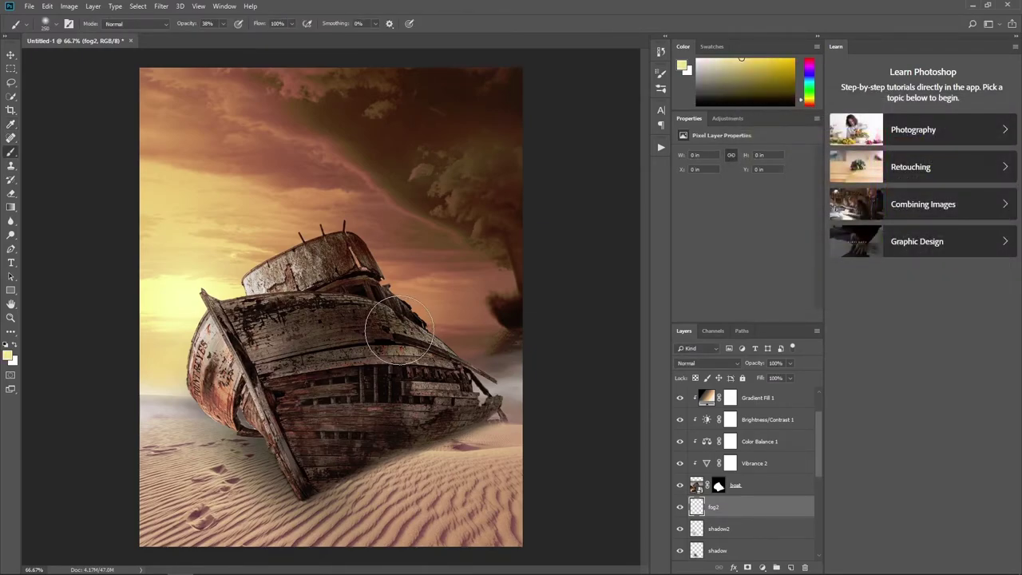
{"action": "left_click", "coordinate": [55, 23]}
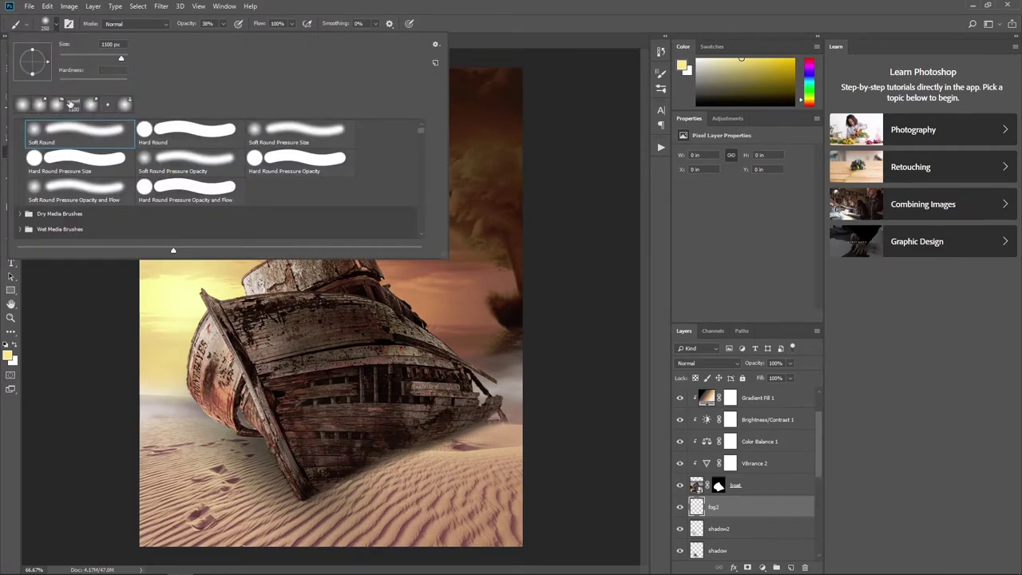
{"action": "left_click", "coordinate": [69, 104]}
{"action": "left_click", "coordinate": [335, 379]}
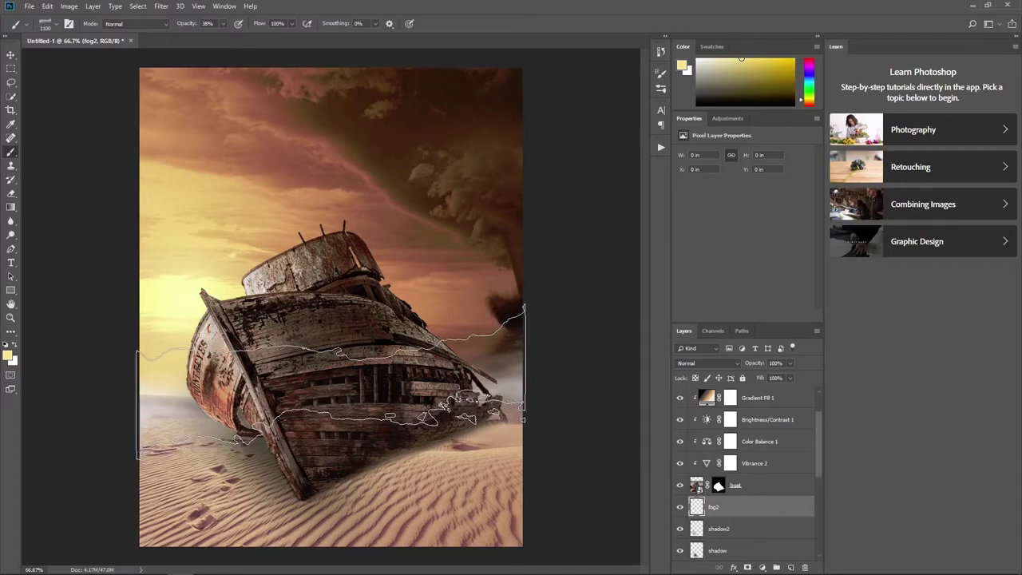
{"action": "left_click_drag", "start_coordinate": [223, 23], "coordinate": [253, 36]}
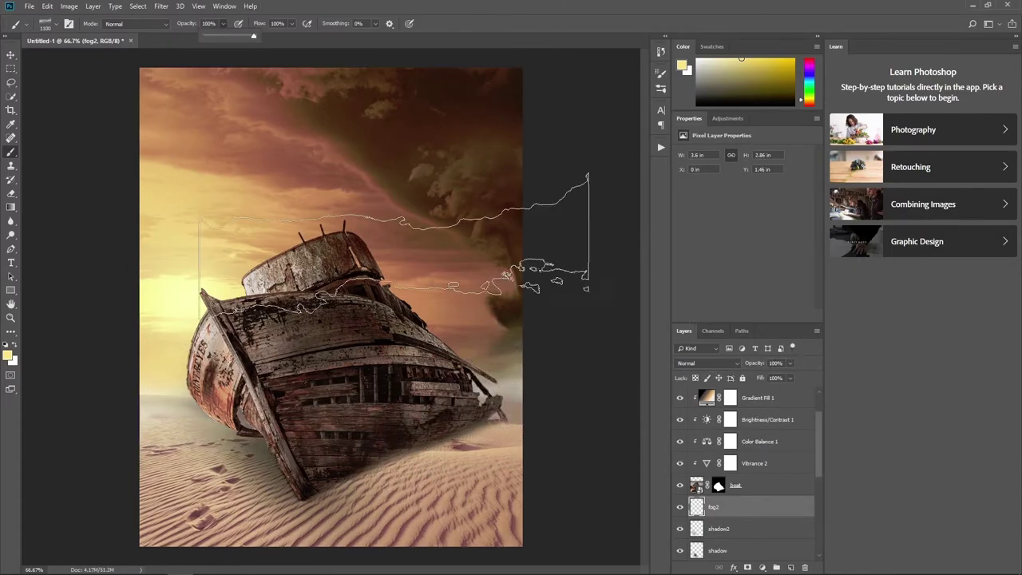
{"action": "left_click", "coordinate": [376, 351]}
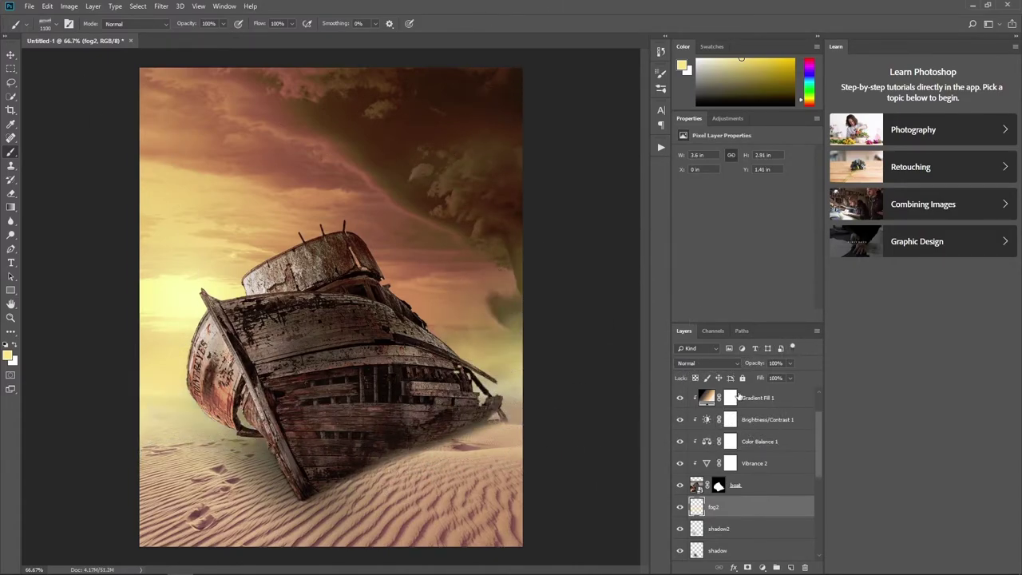
- Squash the fog into a low band and move it down over the sand
{"action": "key", "text": "ctrl+t"}
{"action": "left_click_drag", "start_coordinate": [330, 216], "coordinate": [330, 274]}
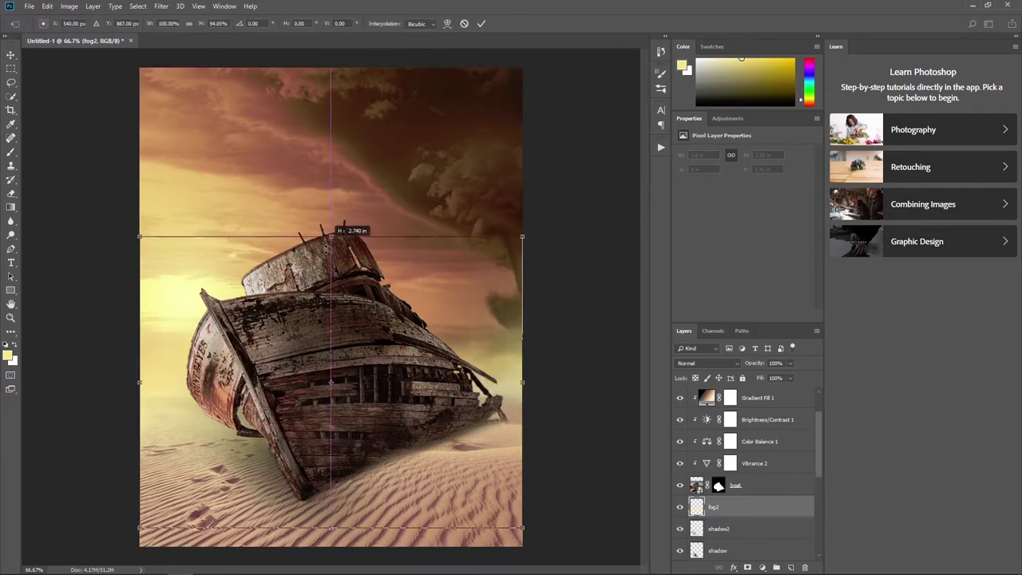
{"action": "left_click_drag", "start_coordinate": [330, 526], "coordinate": [329, 479]}
{"action": "left_click_drag", "start_coordinate": [416, 396], "coordinate": [418, 412]}
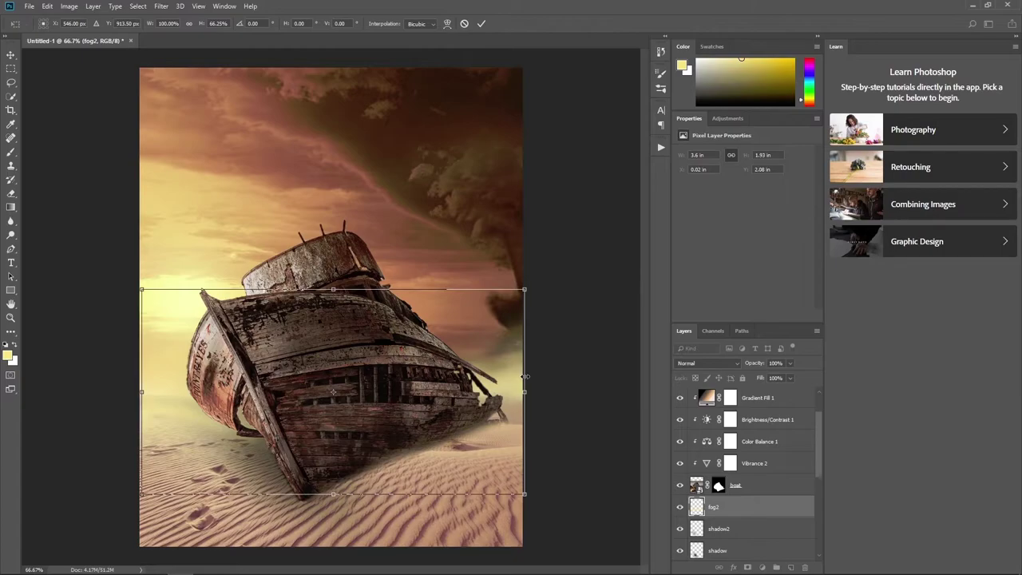
{"action": "key", "text": "Return"}
{"action": "key", "text": "b"}
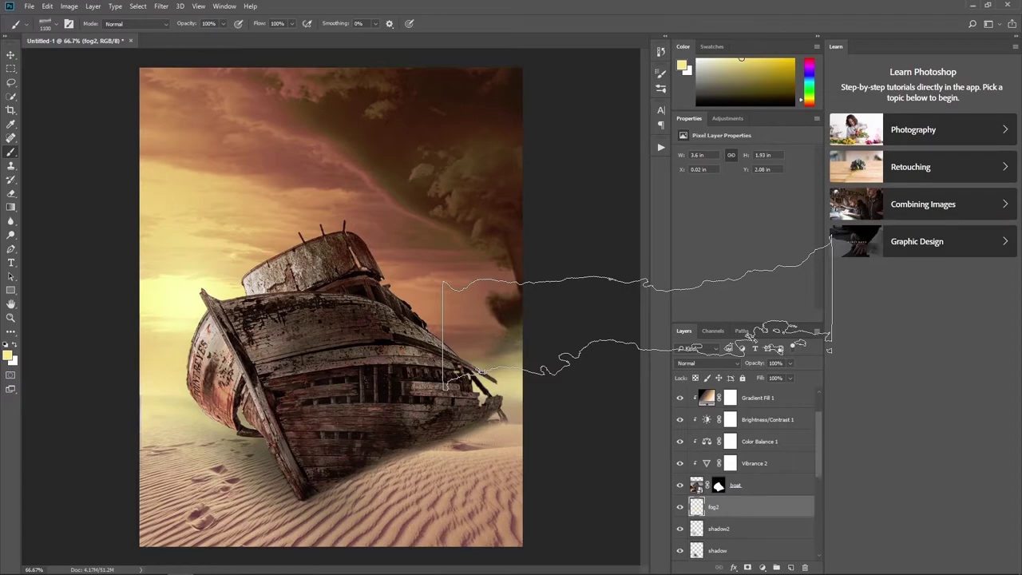
- Add a 'fog3' layer and paint gold (e6ba53) fog dabs around the boat and sand
{"action": "left_click", "coordinate": [790, 566]}
{"action": "type", "text": "g3"}
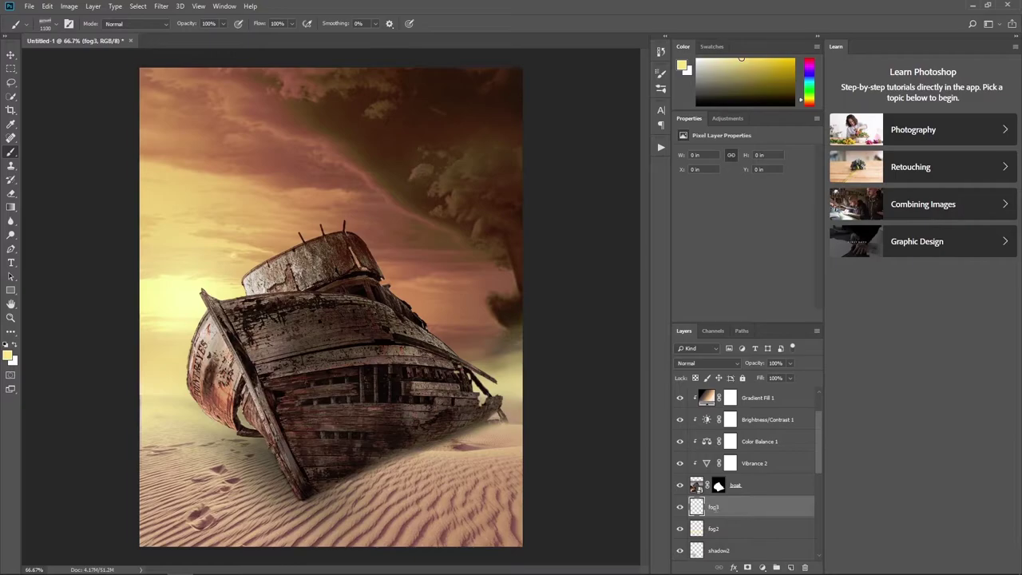
{"action": "key", "text": "Return"}
{"action": "left_click", "coordinate": [8, 355]}
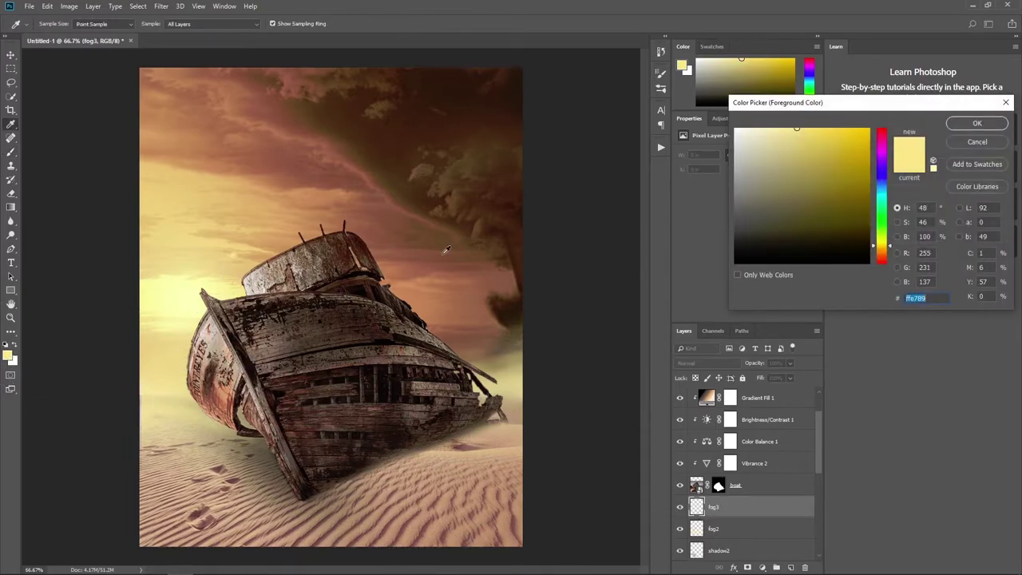
{"action": "type", "text": "e6"}
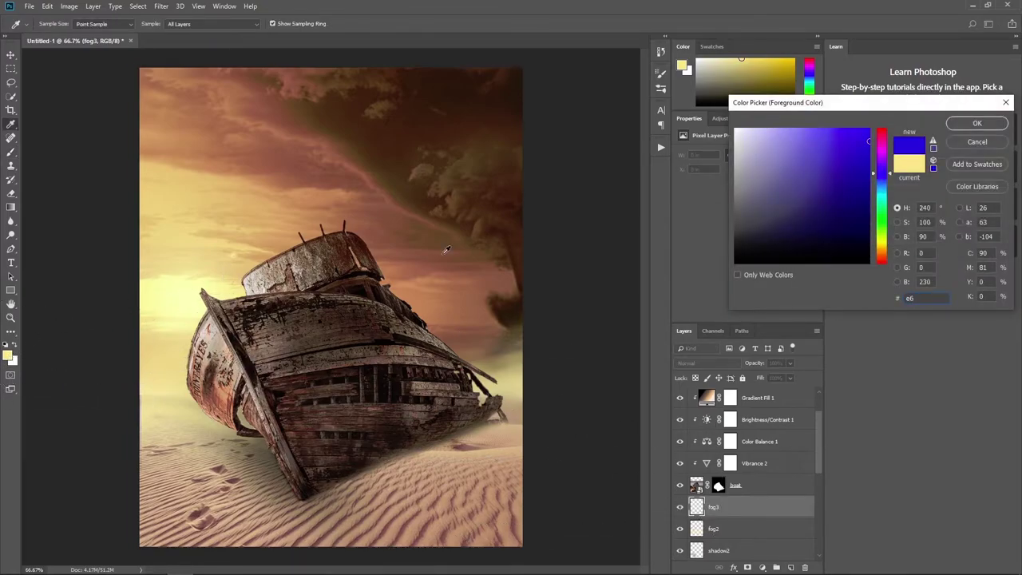
{"action": "type", "text": "ba53"}
{"action": "key", "text": "Return"}
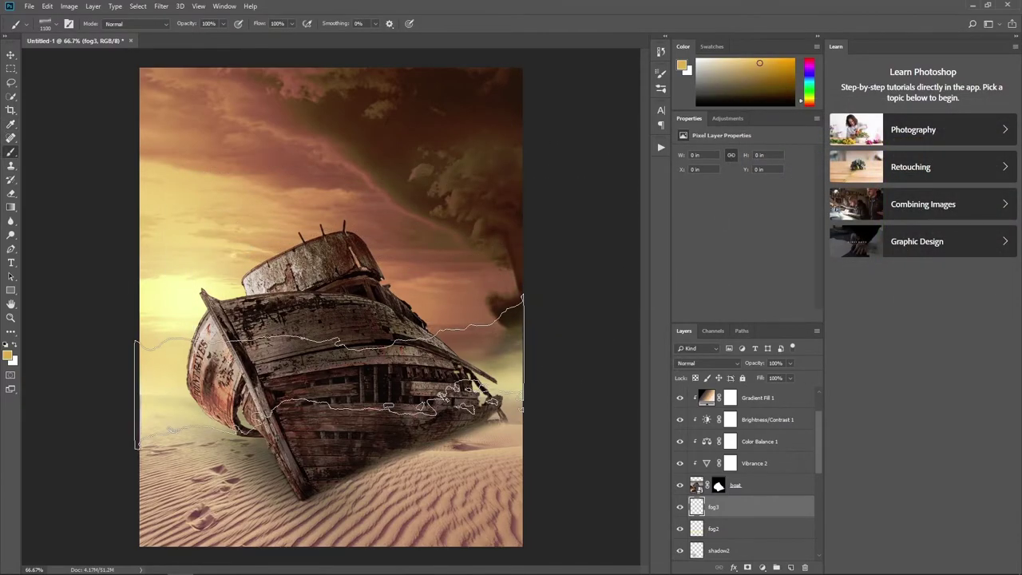
{"action": "left_click", "coordinate": [329, 371]}
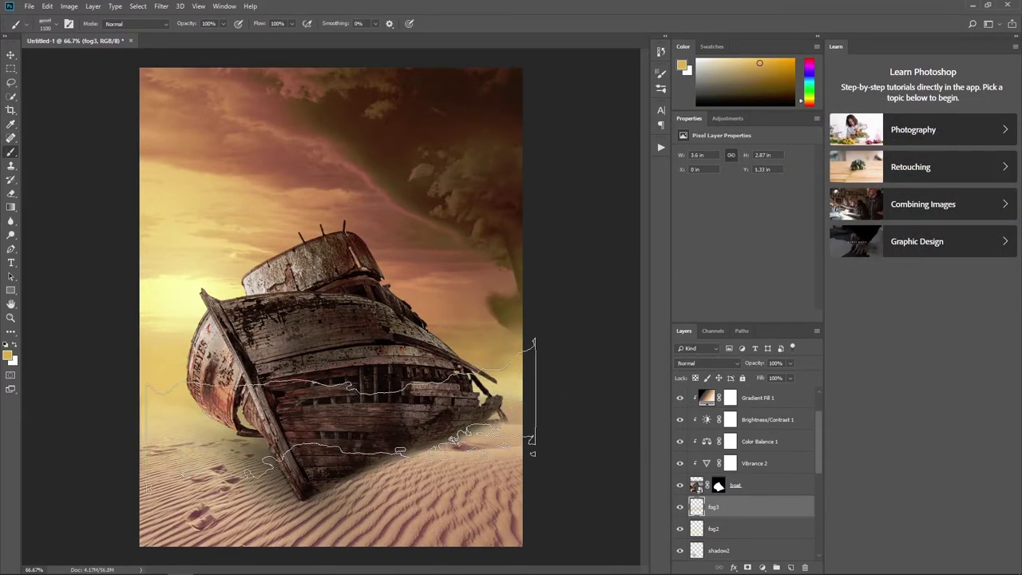
{"action": "left_click", "coordinate": [340, 406]}
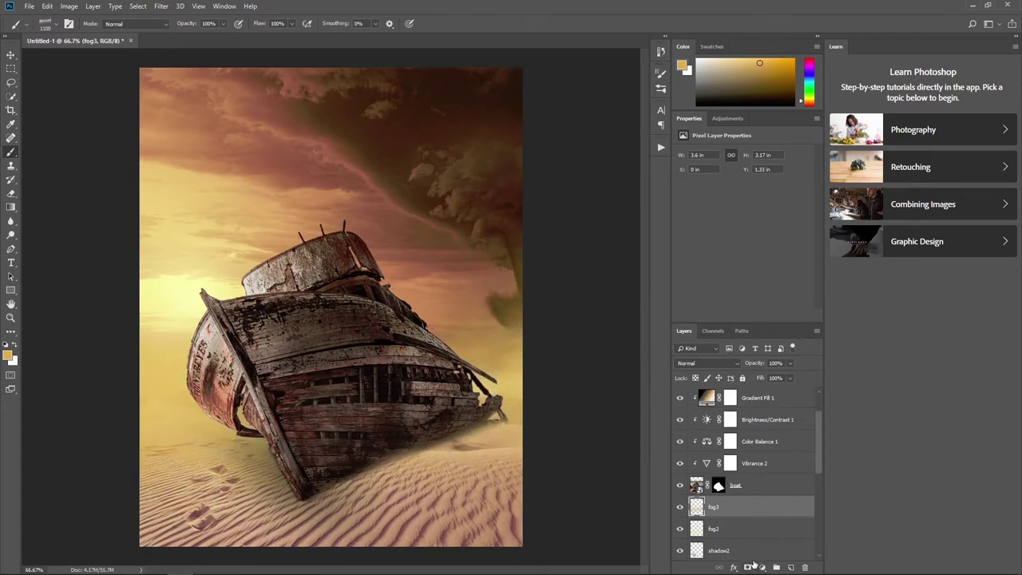
- Mask fog3 with an inverted mask, revealing fog right of the stern with a 300 px soft white brush
{"action": "left_click", "coordinate": [748, 567]}
{"action": "key", "text": "ctrl+i"}
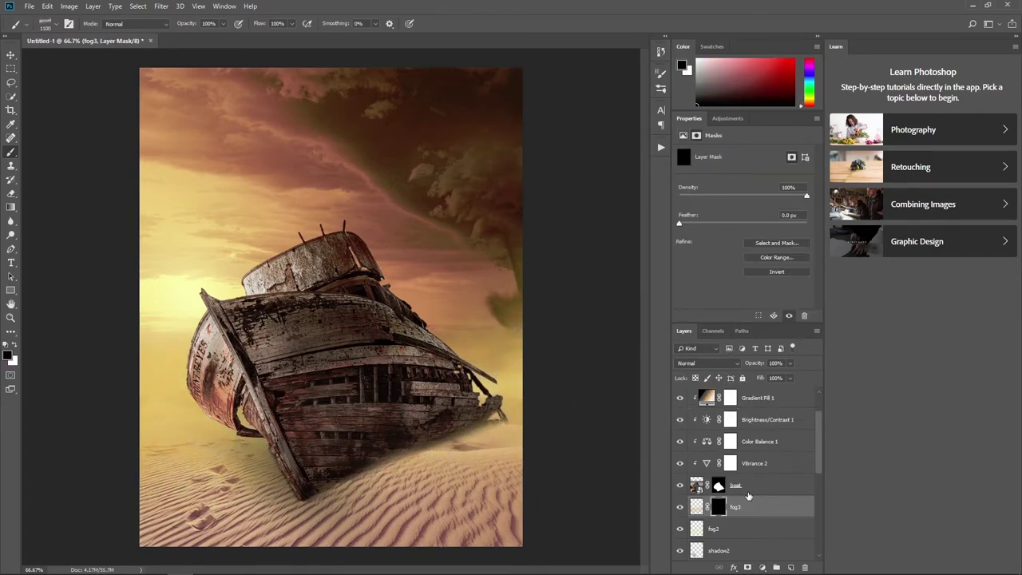
{"action": "left_click", "coordinate": [57, 24]}
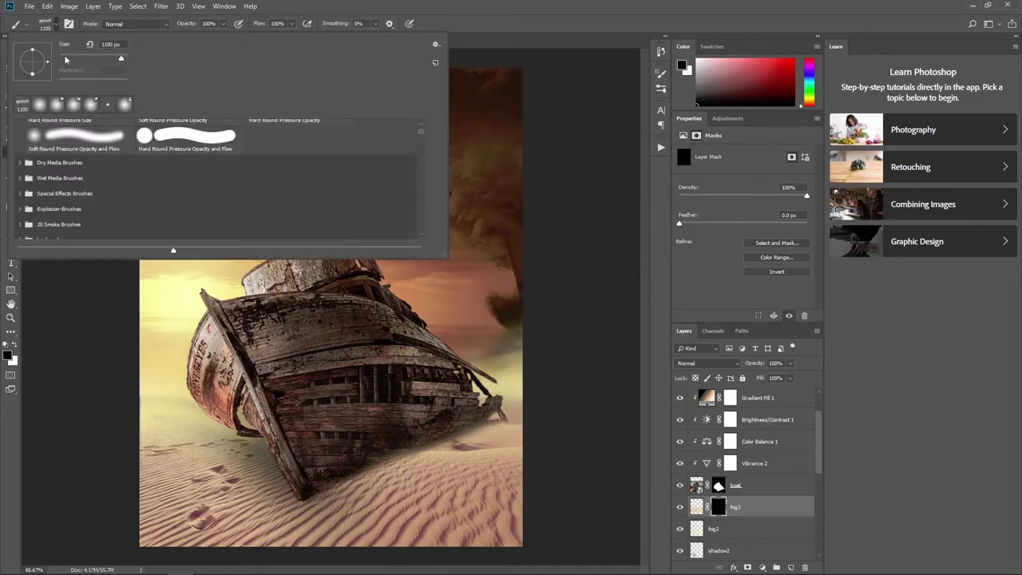
{"action": "left_click", "coordinate": [37, 111]}
{"action": "double_click", "coordinate": [45, 146]}
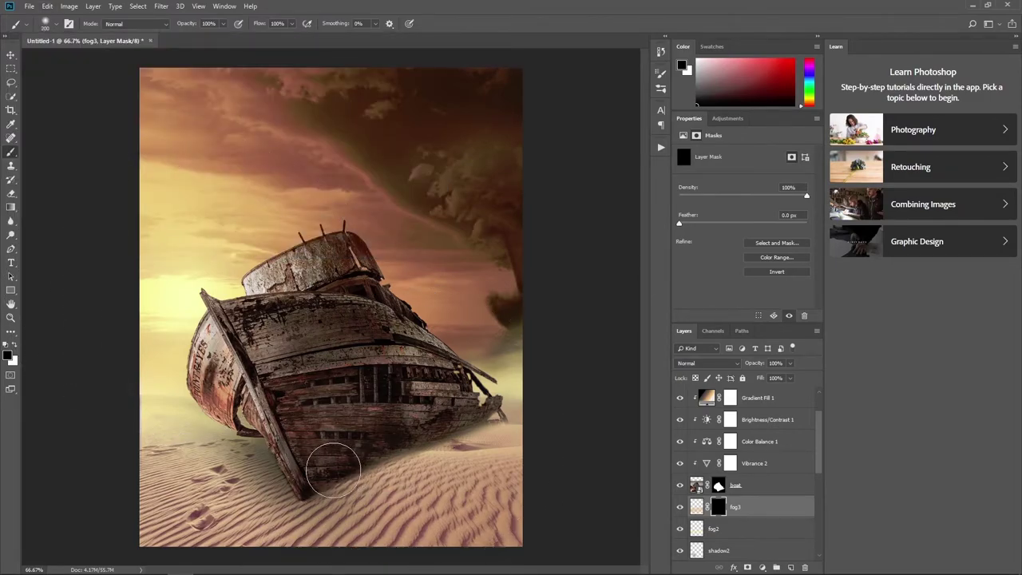
{"action": "key", "text": "bracketright"}
{"action": "key", "text": "bracketright"}
{"action": "key", "text": "x"}
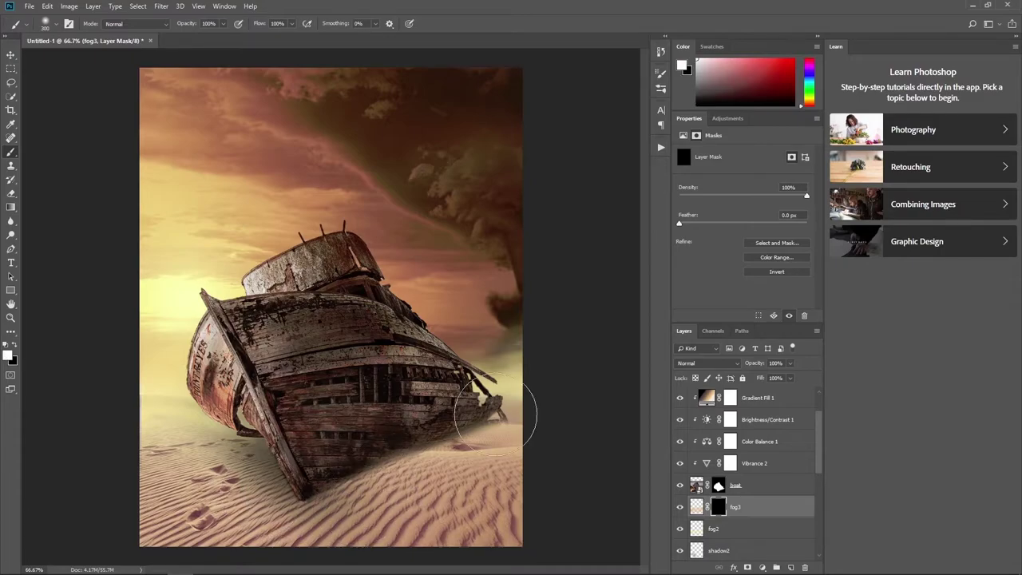
{"action": "mouse_move", "coordinate": [491, 417]}
{"action": "left_mouse_down"}
{"action": "mouse_move", "coordinate": [529, 365]}
{"action": "mouse_move", "coordinate": [487, 447]}
{"action": "left_mouse_up"}
- Stretch the fog3 content taller and shift it lower over the sand
{"action": "left_click", "coordinate": [696, 507]}
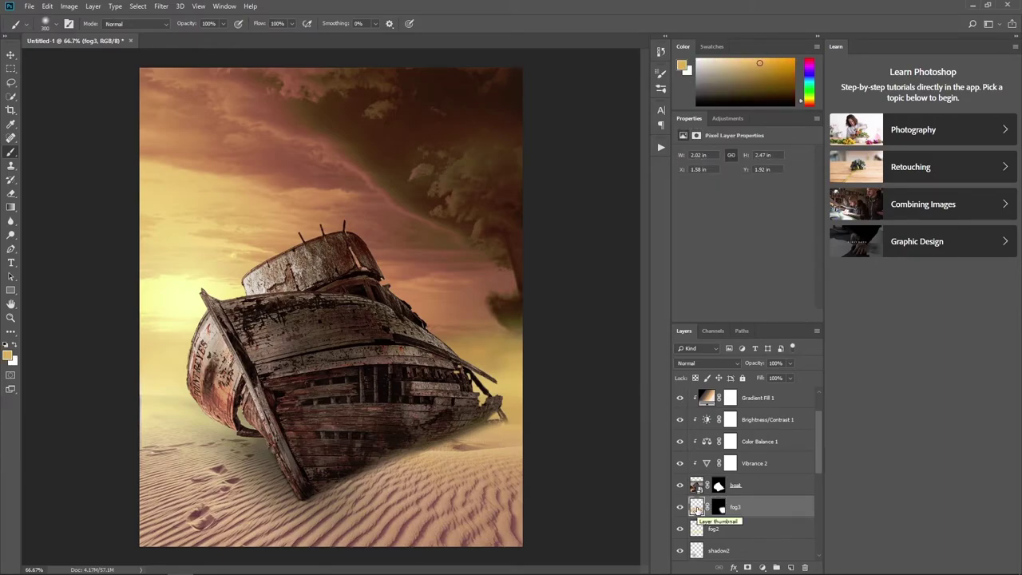
{"action": "key", "text": "ctrl+t"}
{"action": "left_click_drag", "start_coordinate": [330, 546], "coordinate": [331, 572]}
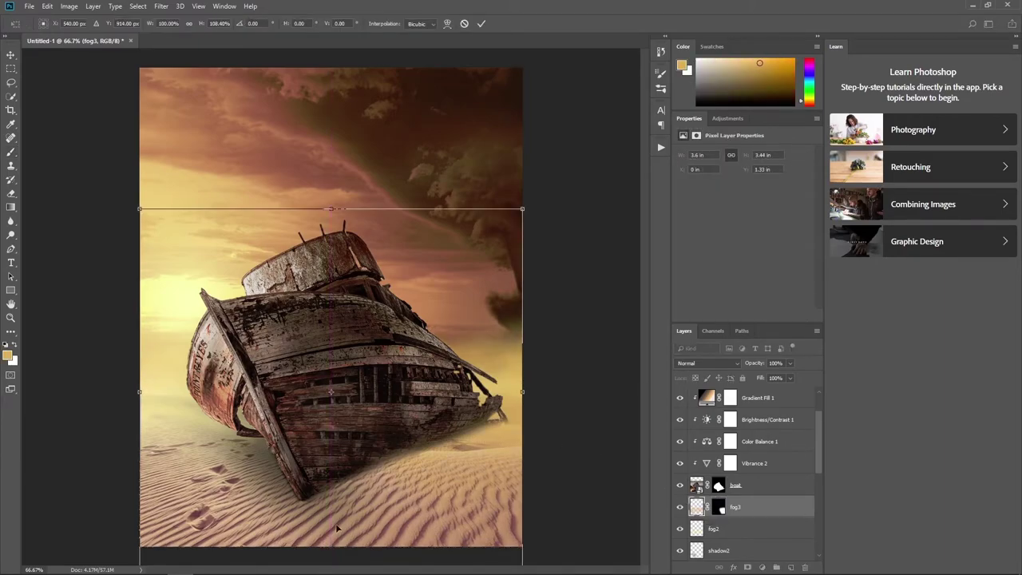
{"action": "left_click_drag", "start_coordinate": [330, 205], "coordinate": [330, 164]}
{"action": "left_click_drag", "start_coordinate": [387, 236], "coordinate": [388, 256]}
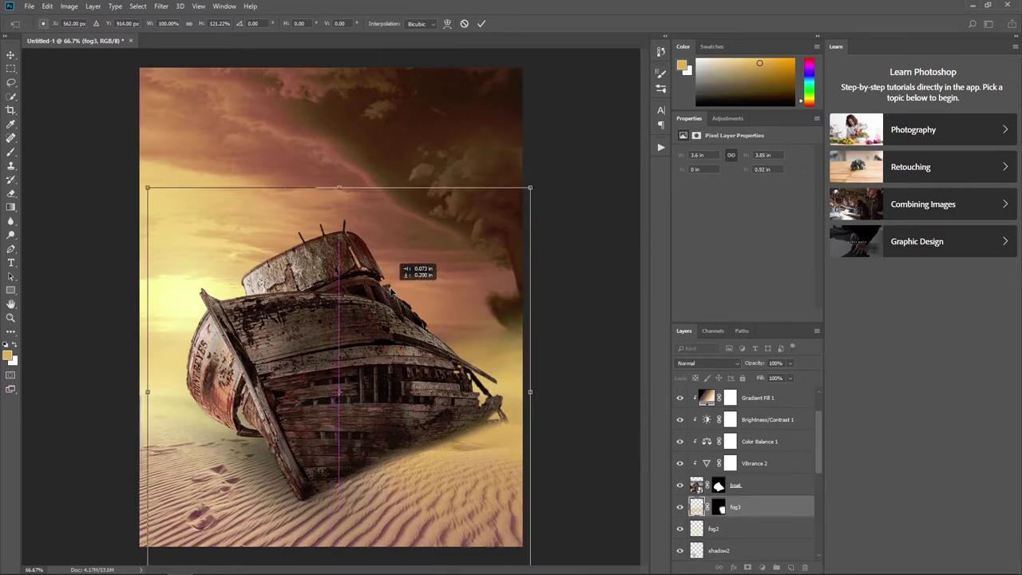
{"action": "key", "text": "Return"}
{"action": "key", "text": "b"}
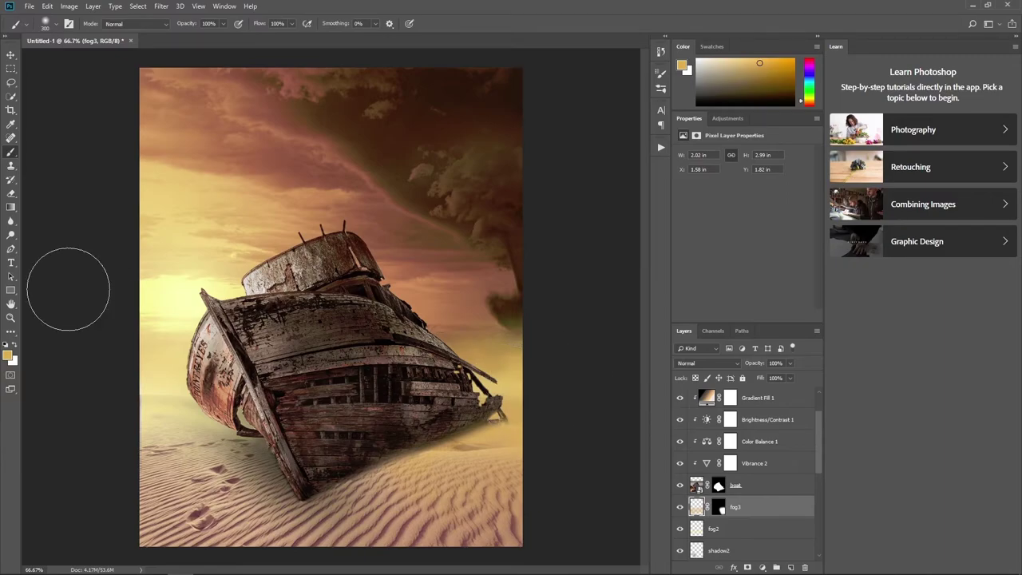
- Place the bird-particle image, rotate it across the boat and stretch it taller
{"action": "left_click_drag", "start_coordinate": [210, 246], "coordinate": [335, 335]}
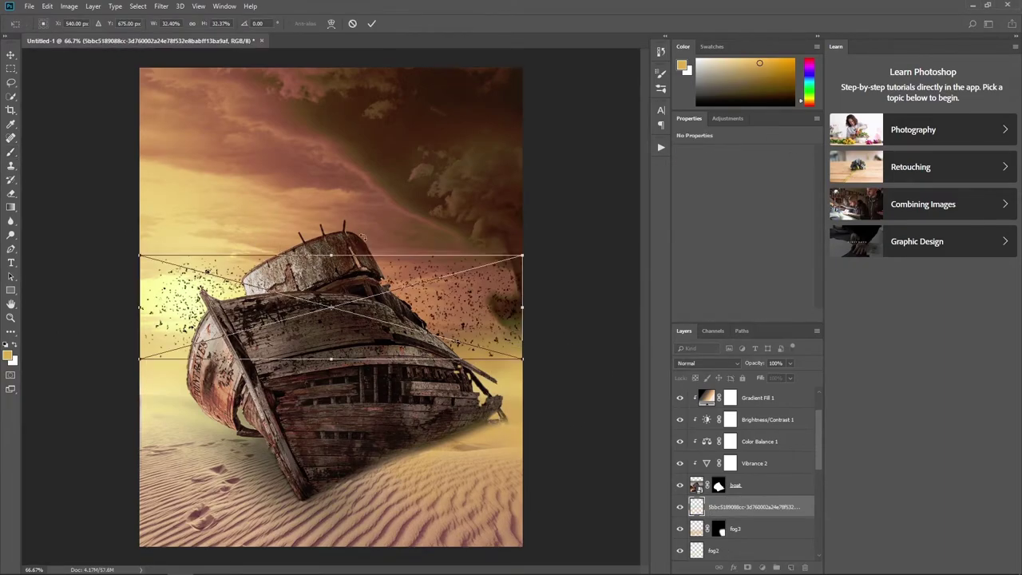
{"action": "left_click_drag", "start_coordinate": [551, 431], "coordinate": [541, 420]}
{"action": "mouse_move", "coordinate": [350, 226]}
{"action": "left_mouse_down"}
{"action": "mouse_move", "coordinate": [496, 292]}
{"action": "mouse_move", "coordinate": [519, 268]}
{"action": "left_mouse_up"}
{"action": "key", "text": "Return"}
{"action": "key", "text": "b"}
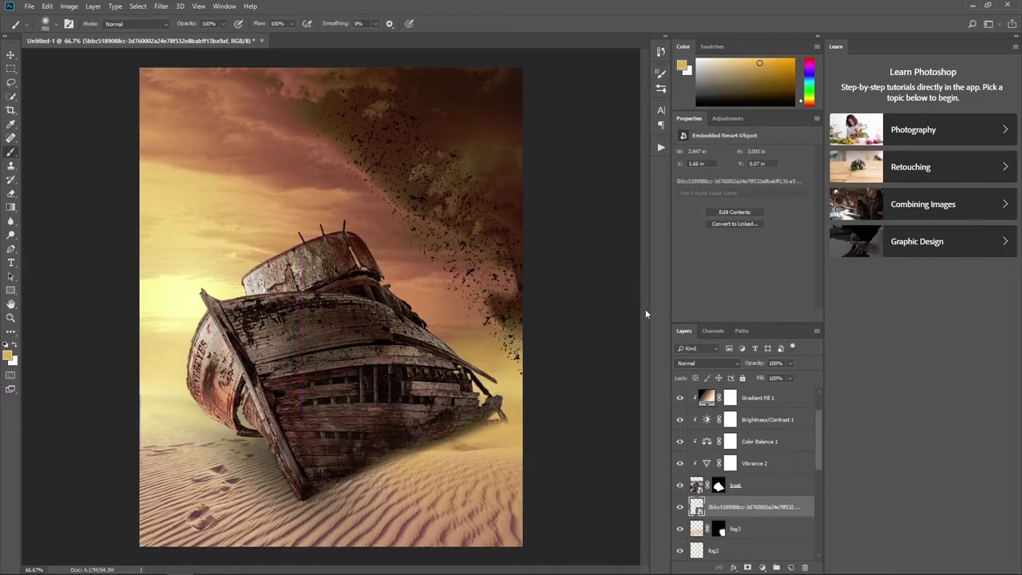
{"action": "key", "text": "ctrl+t"}
{"action": "mouse_move", "coordinate": [604, 205]}
{"action": "left_mouse_down"}
{"action": "mouse_move", "coordinate": [562, 288]}
{"action": "mouse_move", "coordinate": [533, 292]}
{"action": "mouse_move", "coordinate": [530, 218]}
{"action": "left_mouse_up"}
{"action": "key", "text": "Return"}
{"action": "key", "text": "b"}
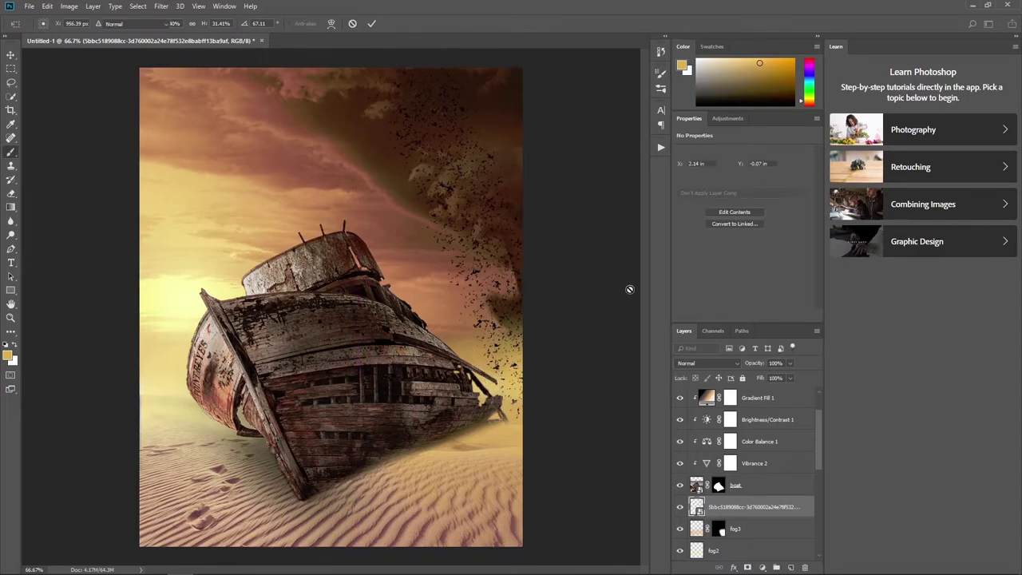
- Mask the particle layer, fade it to 52% and paint away upper-right sky debris
{"action": "left_click", "coordinate": [748, 566]}
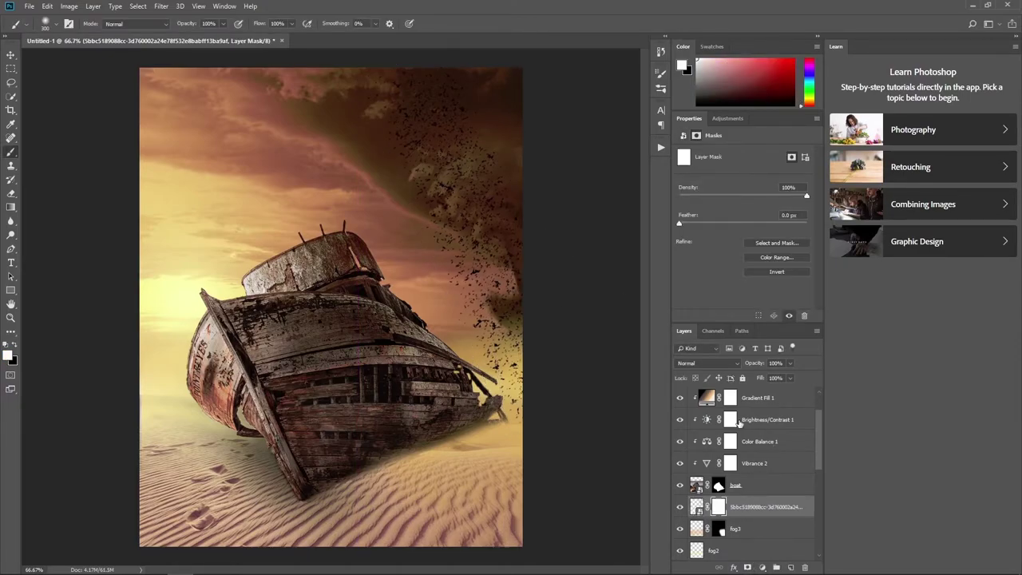
{"action": "left_click", "coordinate": [768, 376]}
{"action": "left_click", "coordinate": [16, 344]}
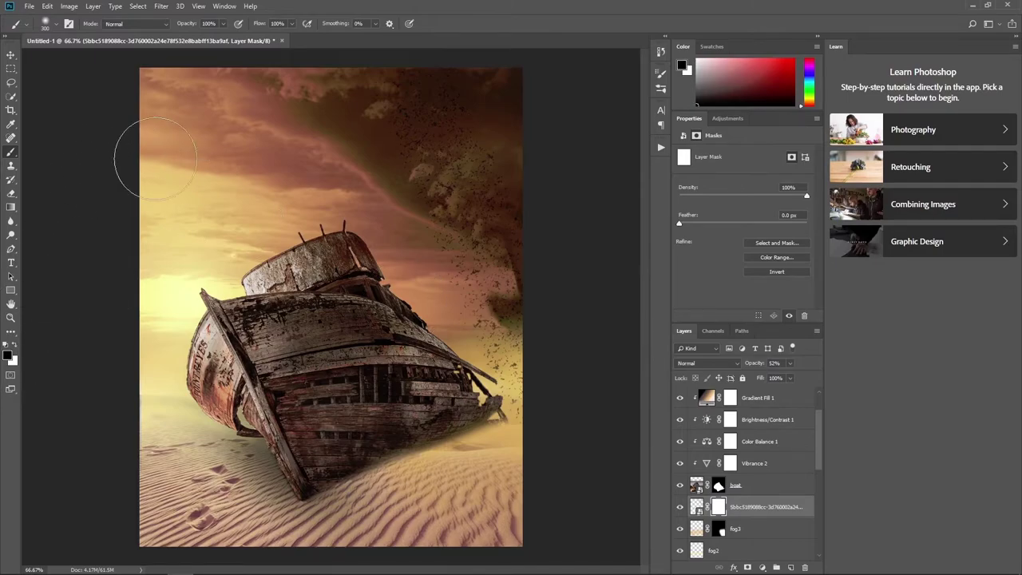
{"action": "key", "text": "bracketleft"}
{"action": "key", "text": "bracketleft"}
{"action": "key", "text": "bracketleft"}
{"action": "mouse_move", "coordinate": [460, 92]}
{"action": "left_mouse_down"}
{"action": "mouse_move", "coordinate": [376, 96]}
{"action": "mouse_move", "coordinate": [502, 194]}
{"action": "mouse_move", "coordinate": [434, 183]}
{"action": "mouse_move", "coordinate": [478, 281]}
{"action": "mouse_move", "coordinate": [498, 296]}
{"action": "mouse_move", "coordinate": [509, 358]}
{"action": "mouse_move", "coordinate": [519, 344]}
{"action": "mouse_move", "coordinate": [542, 374]}
{"action": "mouse_move", "coordinate": [497, 375]}
{"action": "mouse_move", "coordinate": [476, 359]}
{"action": "mouse_move", "coordinate": [547, 290]}
{"action": "mouse_move", "coordinate": [531, 235]}
{"action": "left_mouse_up"}
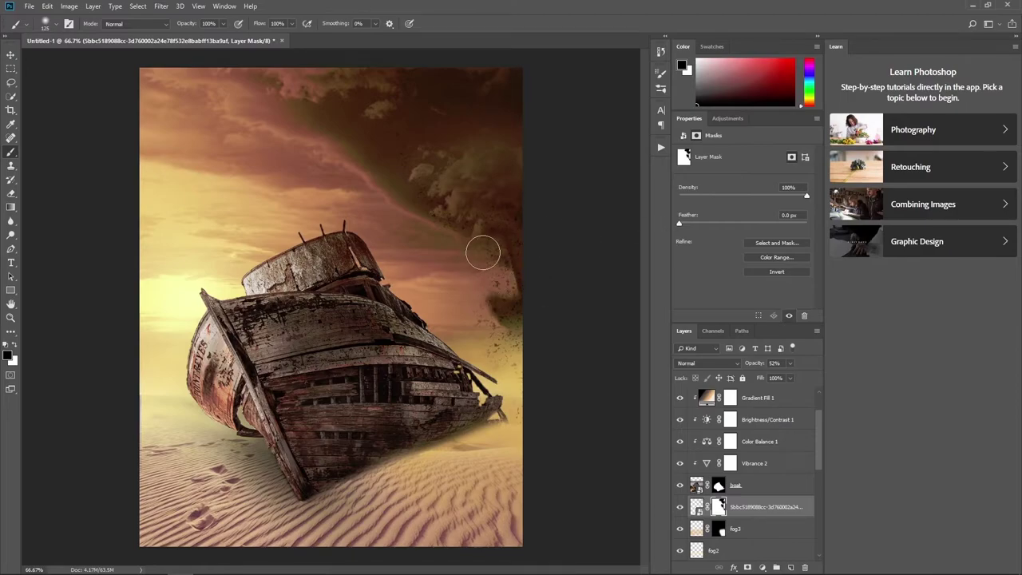
{"action": "key", "text": "x"}
- Add a Brightness/Contrast layer at -94/-49, then rotate the dispersion image about 178°
{"action": "left_click", "coordinate": [763, 565]}
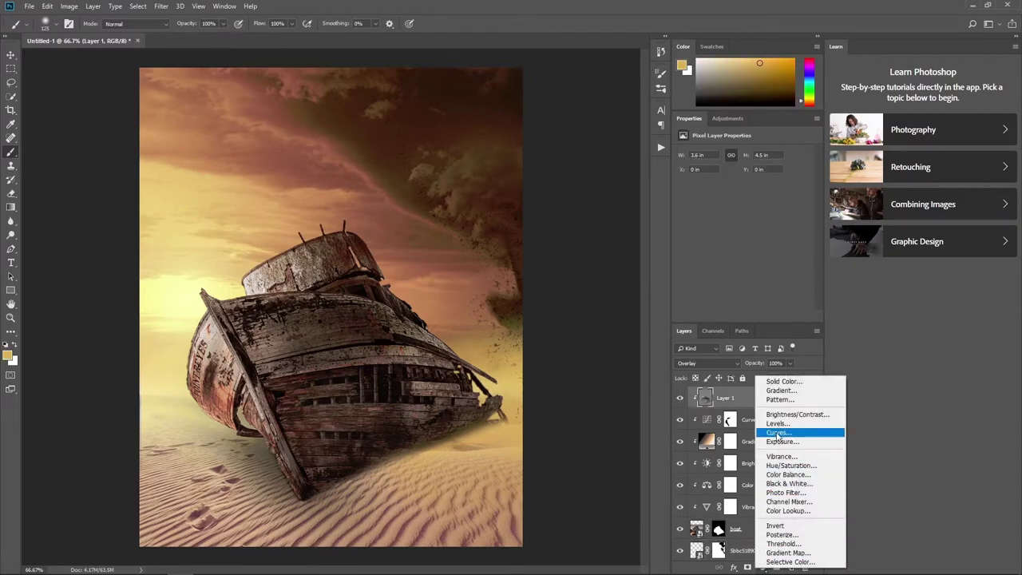
{"action": "left_click", "coordinate": [776, 420]}
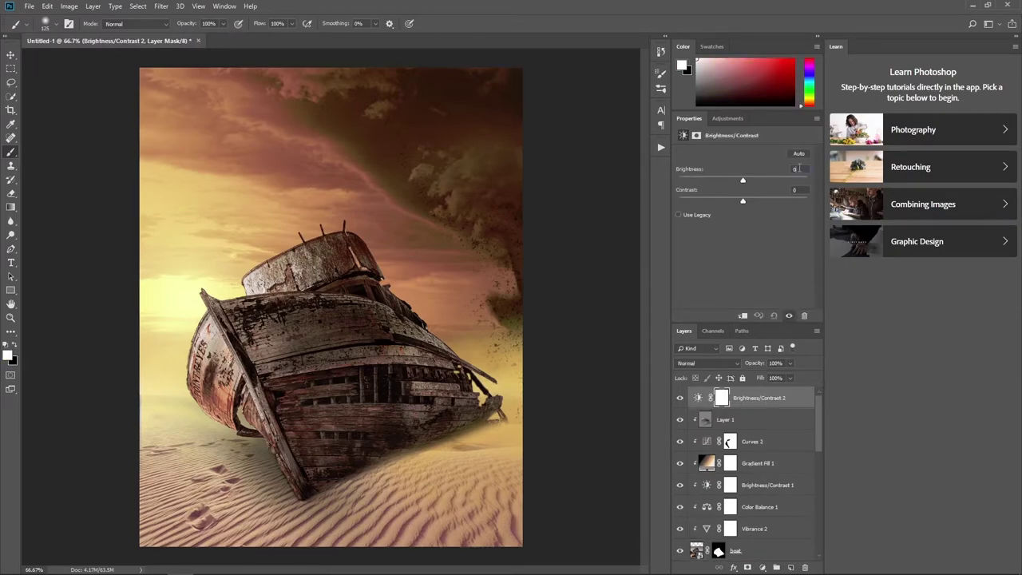
{"action": "type", "text": "-94"}
{"action": "key", "text": "Return"}
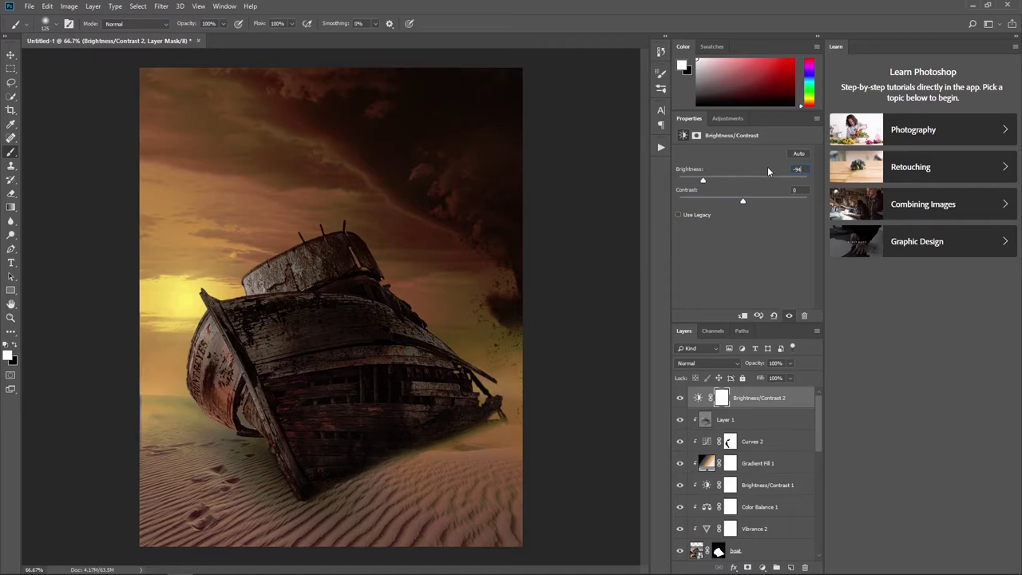
{"action": "type", "text": "-49"}
{"action": "key", "text": "Return"}
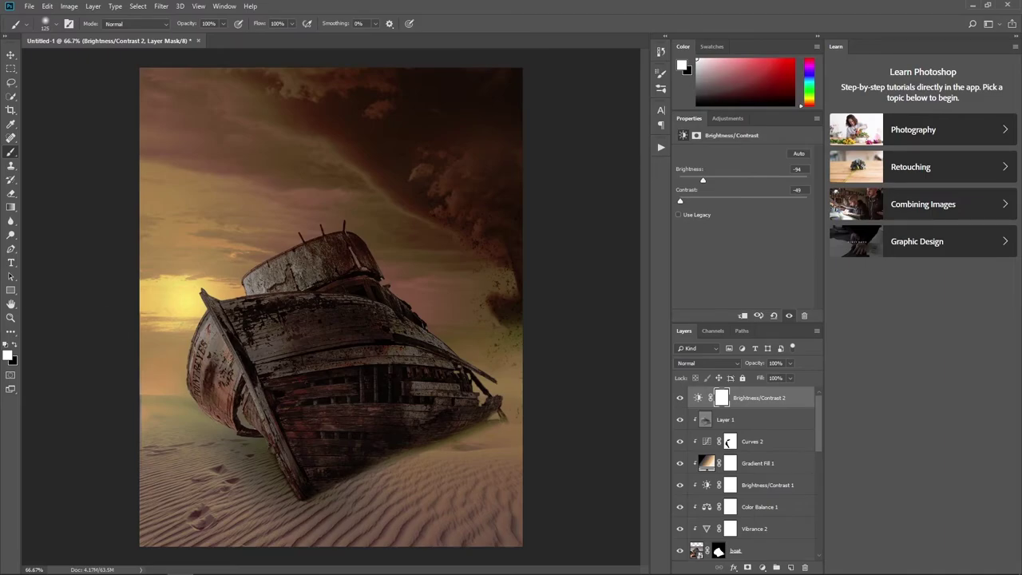
{"action": "mouse_move", "coordinate": [575, 242]}
{"action": "left_mouse_down"}
{"action": "mouse_move", "coordinate": [618, 281]}
{"action": "mouse_move", "coordinate": [608, 107]}
{"action": "mouse_move", "coordinate": [535, 311]}
{"action": "left_mouse_up"}
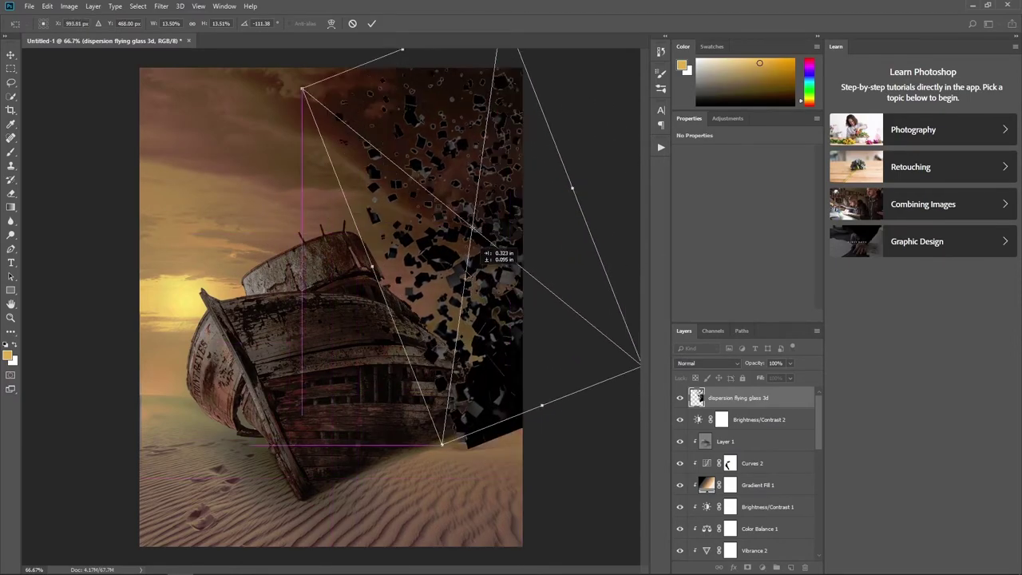
- Angle the glass shards to stream up-right from the boat and give them a layer mask
{"action": "left_click_drag", "start_coordinate": [536, 311], "coordinate": [515, 277]}
{"action": "mouse_move", "coordinate": [582, 263]}
{"action": "left_mouse_down"}
{"action": "mouse_move", "coordinate": [633, 158]}
{"action": "mouse_move", "coordinate": [607, 142]}
{"action": "left_mouse_up"}
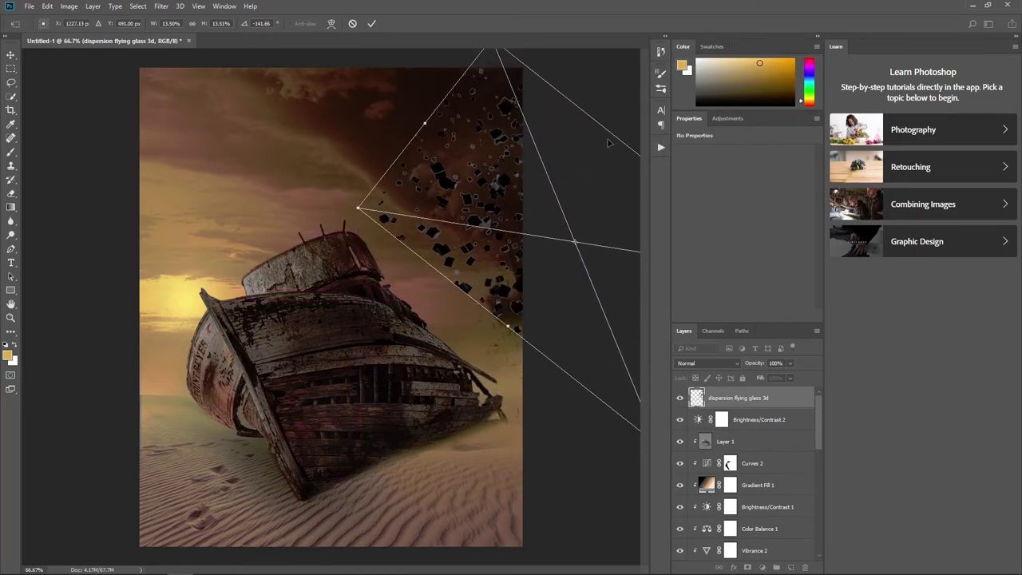
{"action": "key", "text": "Return"}
{"action": "left_click", "coordinate": [748, 567]}
{"action": "key", "text": "b"}
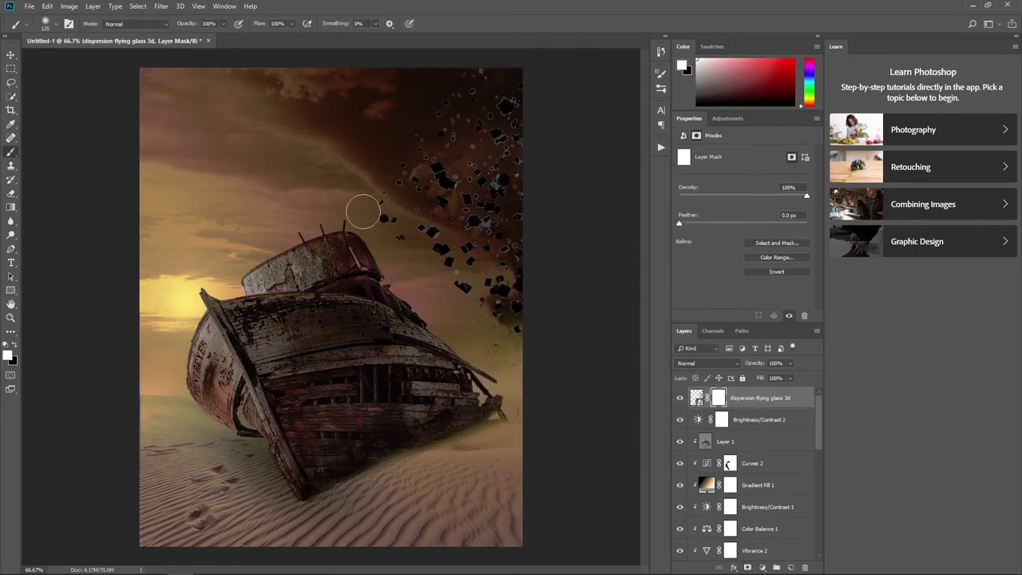
- Hide the shards' lightest tones with Blend If and apply a Motion Blur
{"action": "left_click", "coordinate": [696, 397]}
{"action": "left_click", "coordinate": [733, 567]}
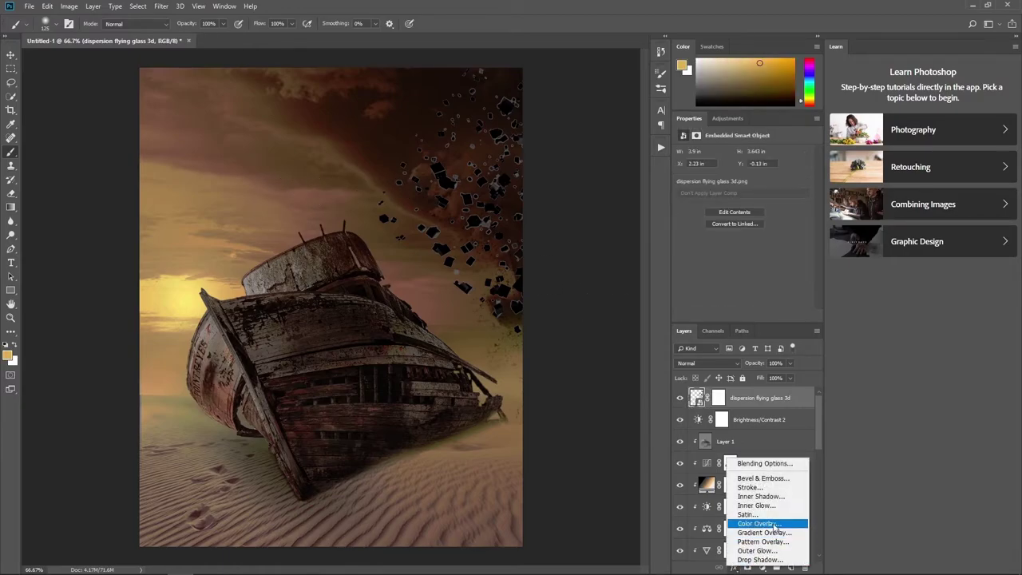
{"action": "left_click", "coordinate": [763, 463]}
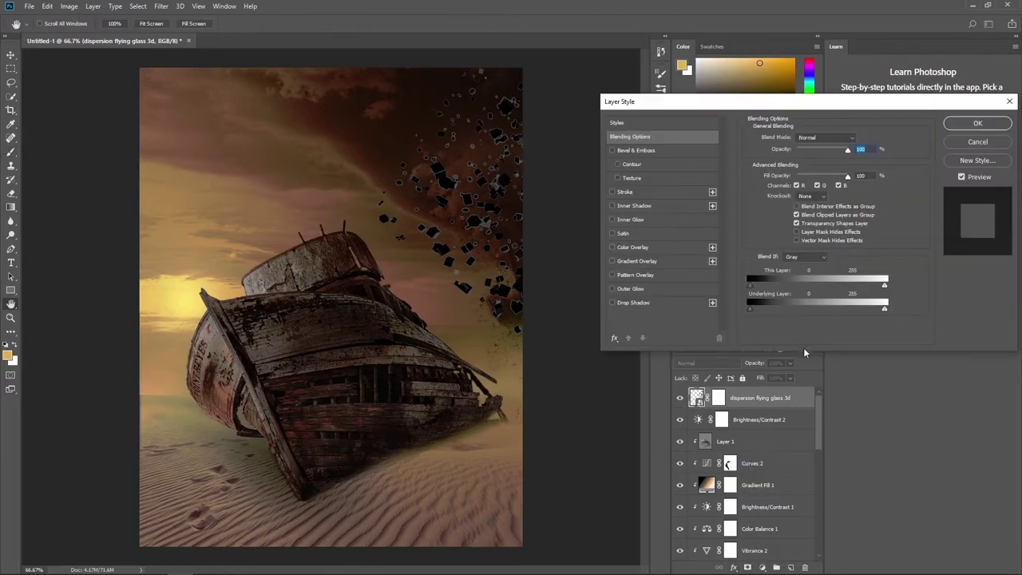
{"action": "mouse_move", "coordinate": [884, 288]}
{"action": "left_mouse_down"}
{"action": "mouse_move", "coordinate": [826, 287]}
{"action": "mouse_move", "coordinate": [802, 273]}
{"action": "left_mouse_up"}
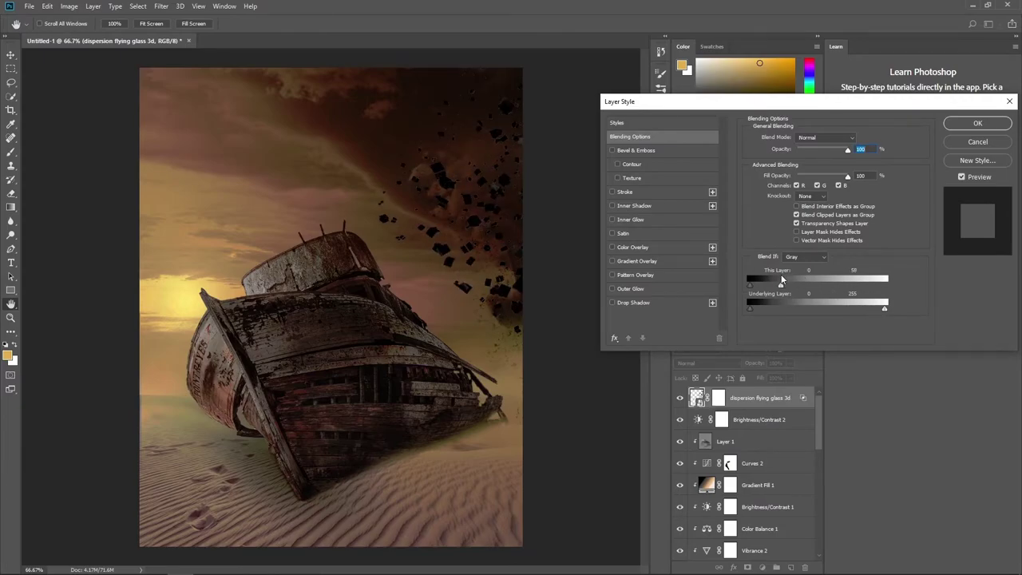
{"action": "left_click", "coordinate": [977, 122]}
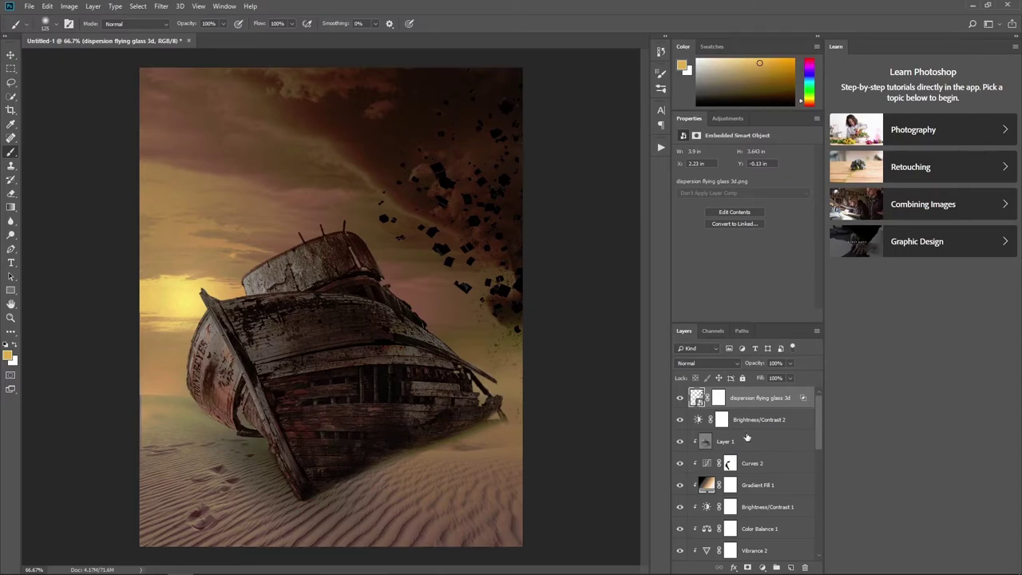
{"action": "left_click", "coordinate": [162, 7]}
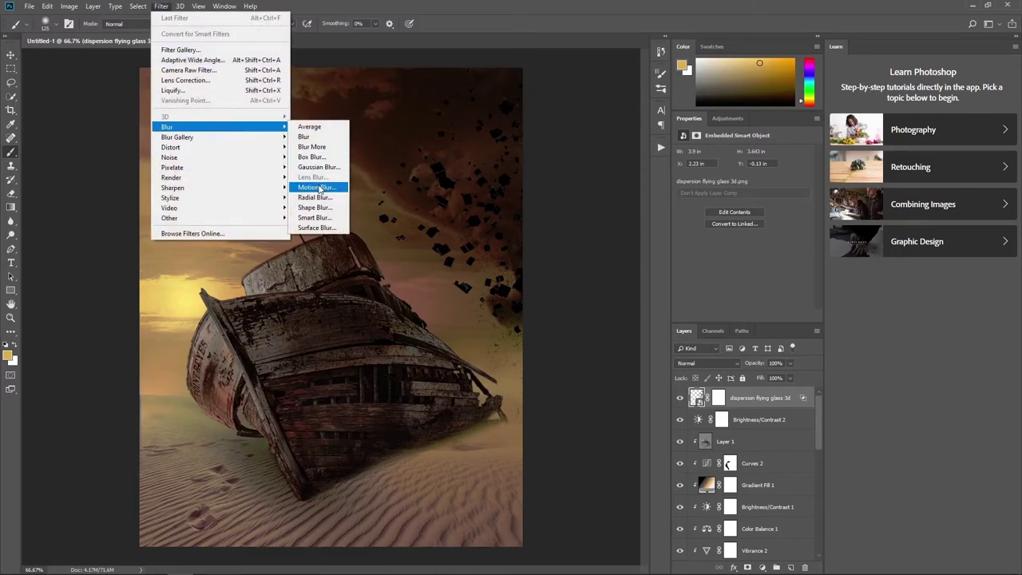
{"action": "left_click", "coordinate": [317, 186]}
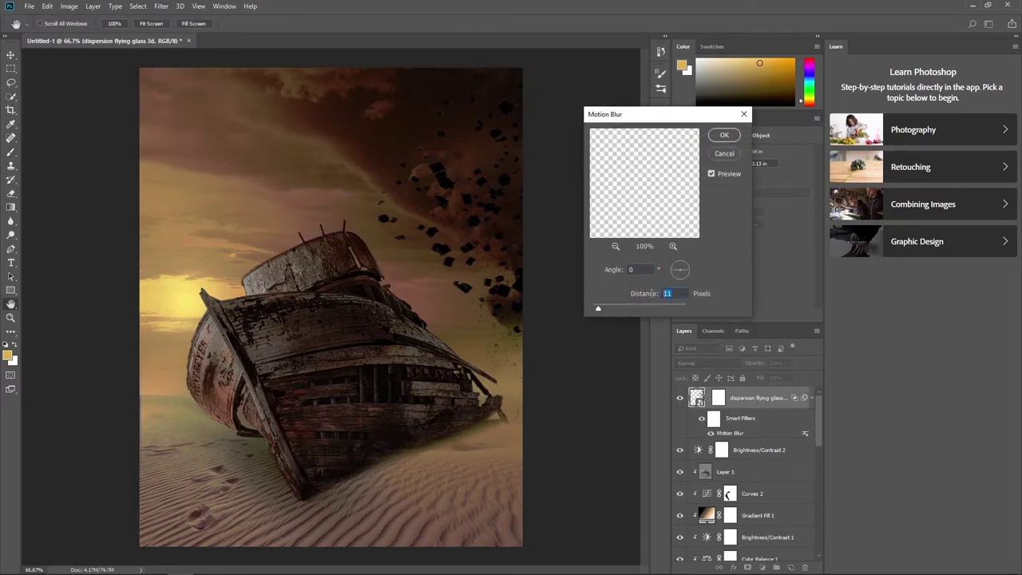
{"action": "key", "text": "Return"}
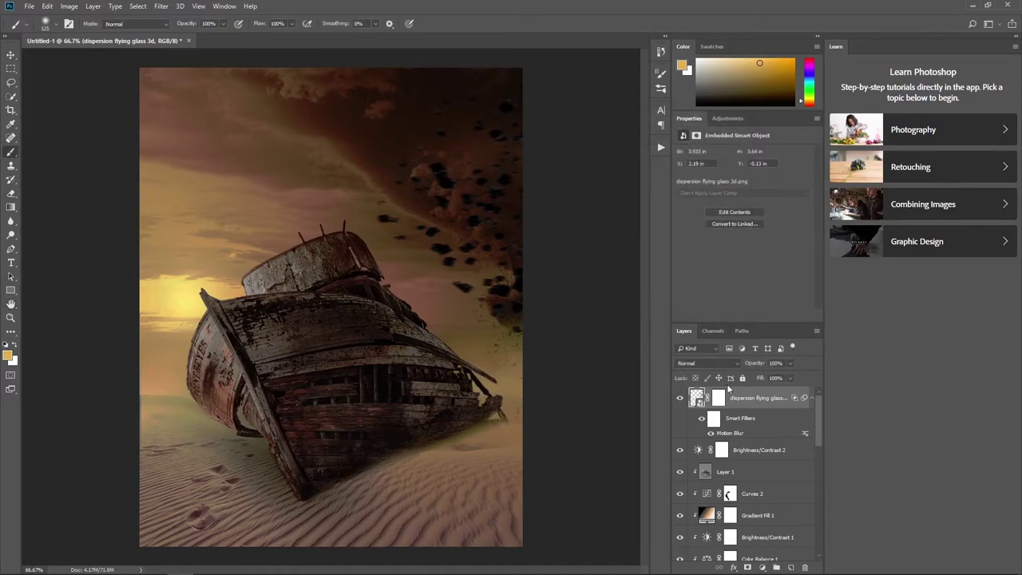
- Paint the shards' mask to hide shards near the top-right and right edge, restoring a few
{"action": "left_click", "coordinate": [718, 398]}
{"action": "key", "text": "d"}
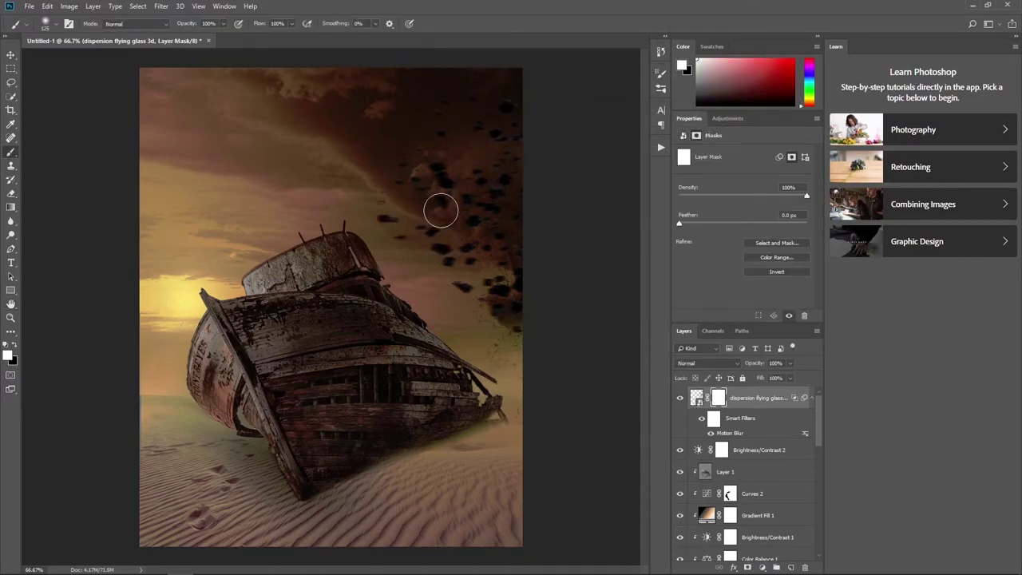
{"action": "key", "text": "x"}
{"action": "mouse_move", "coordinate": [428, 230]}
{"action": "left_mouse_down"}
{"action": "mouse_move", "coordinate": [455, 234]}
{"action": "mouse_move", "coordinate": [424, 239]}
{"action": "mouse_move", "coordinate": [438, 239]}
{"action": "left_mouse_up"}
{"action": "key", "text": "x"}
{"action": "key", "text": "x"}
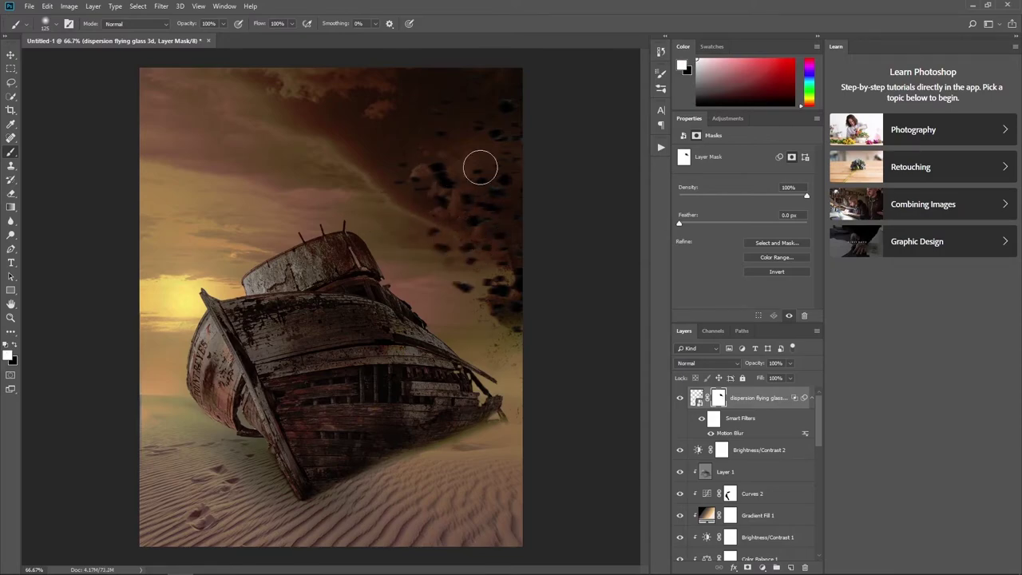
{"action": "left_click_drag", "start_coordinate": [449, 127], "coordinate": [527, 143]}
{"action": "mouse_move", "coordinate": [487, 194]}
{"action": "left_mouse_down"}
{"action": "mouse_move", "coordinate": [482, 235]}
{"action": "mouse_move", "coordinate": [511, 290]}
{"action": "left_mouse_up"}
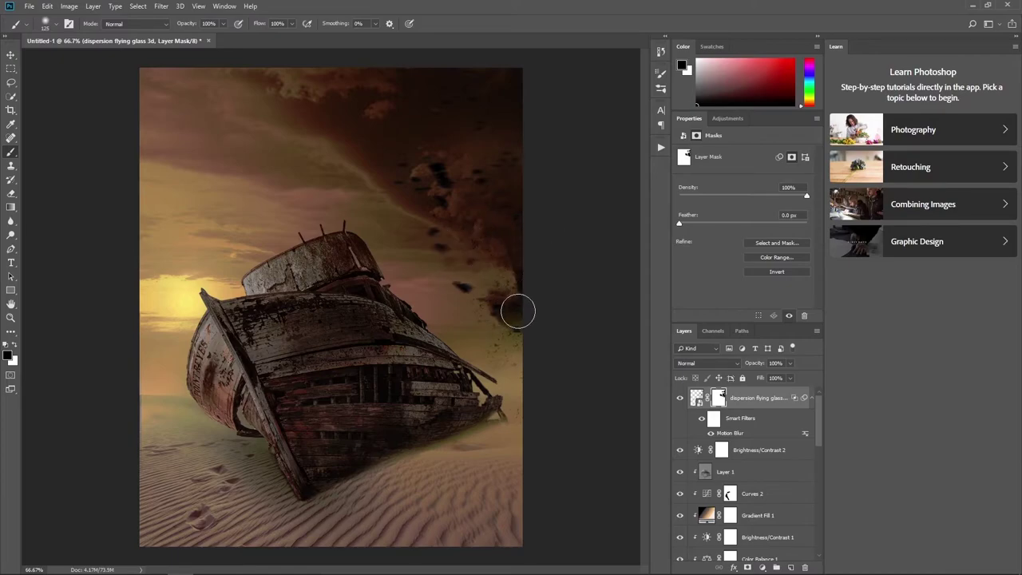
{"action": "key", "text": "x"}
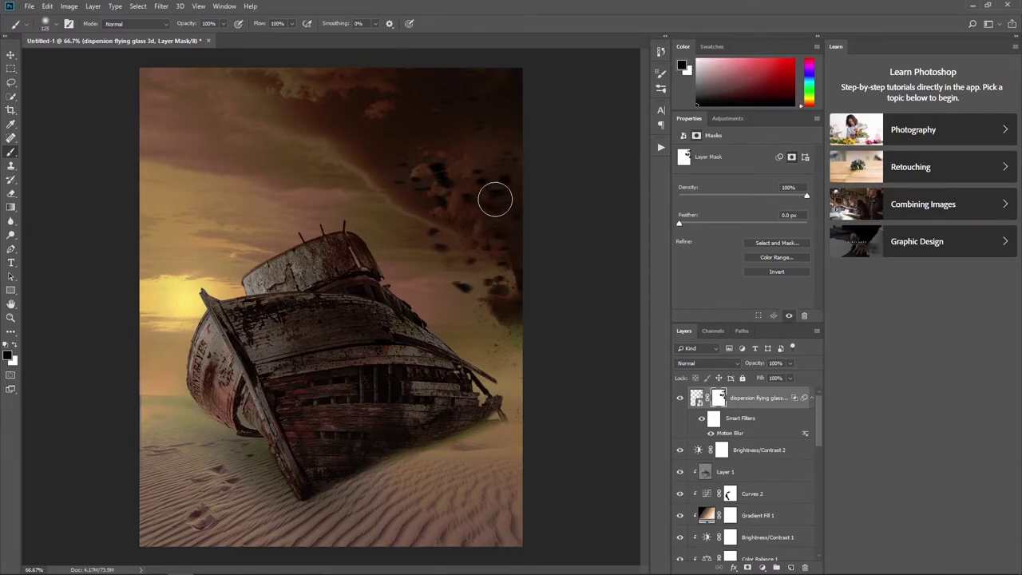
{"action": "left_click_drag", "start_coordinate": [495, 199], "coordinate": [516, 173]}
{"action": "key", "text": "x"}
- Abandon a transform on the smart-filtered shards and refine their mask in the upper-right sky
{"action": "left_click", "coordinate": [696, 396]}
{"action": "key", "text": "ctrl+t"}
{"action": "left_click", "coordinate": [524, 221]}
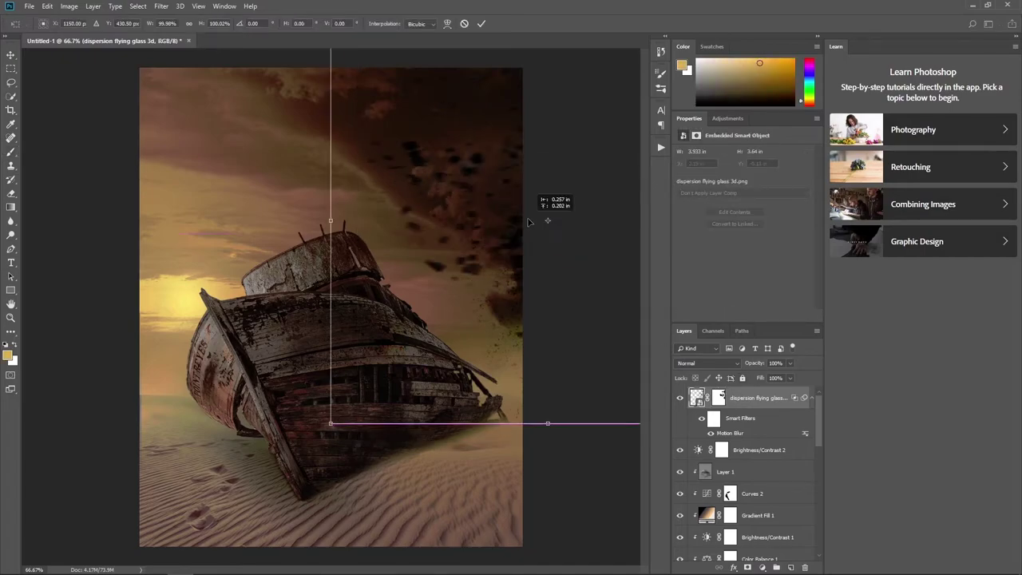
{"action": "key", "text": "Escape"}
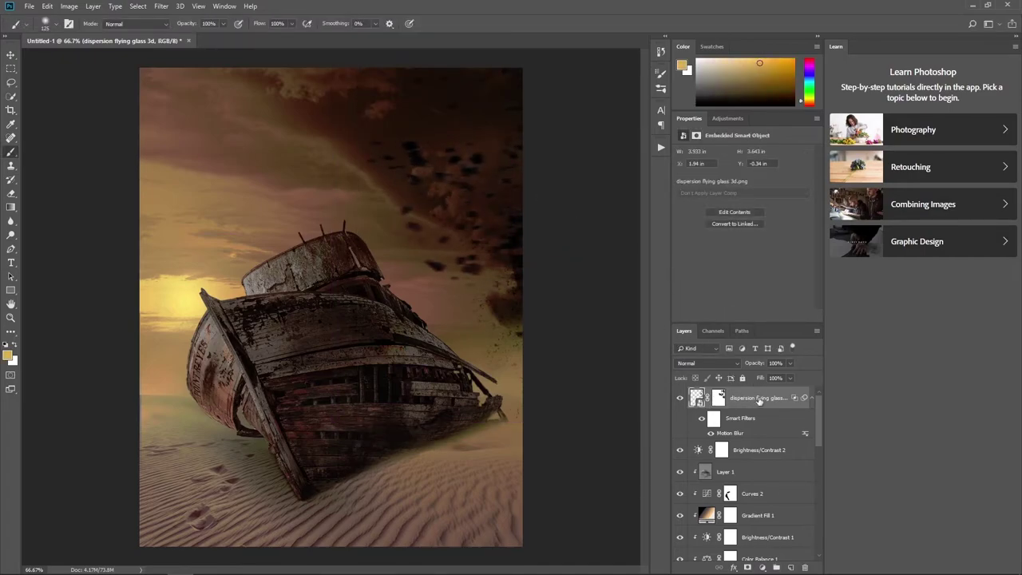
{"action": "left_click", "coordinate": [718, 398]}
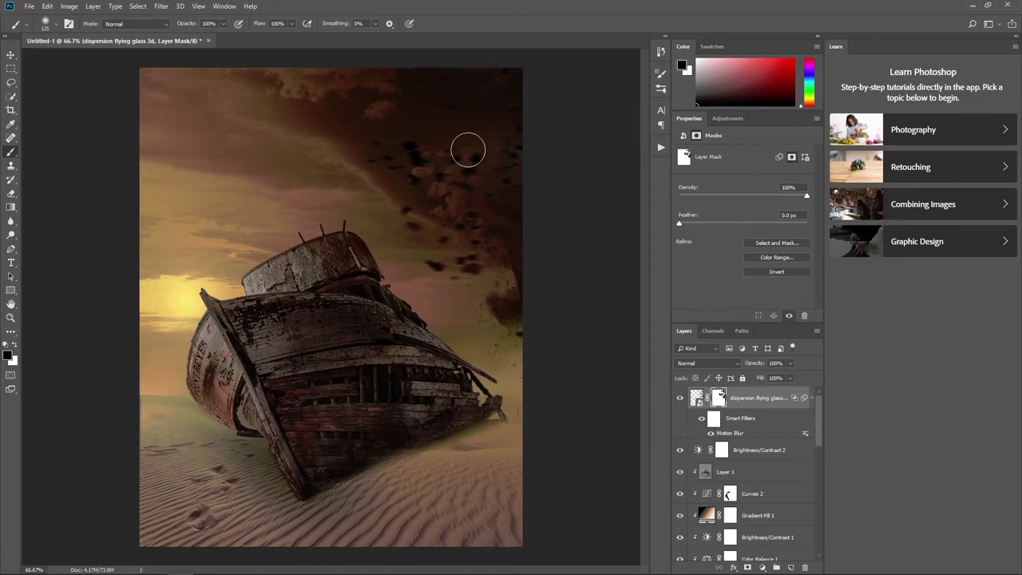
{"action": "mouse_move", "coordinate": [468, 150]}
{"action": "left_mouse_down"}
{"action": "mouse_move", "coordinate": [417, 114]}
{"action": "mouse_move", "coordinate": [456, 178]}
{"action": "mouse_move", "coordinate": [445, 167]}
{"action": "mouse_move", "coordinate": [418, 224]}
{"action": "mouse_move", "coordinate": [479, 278]}
{"action": "left_mouse_up"}
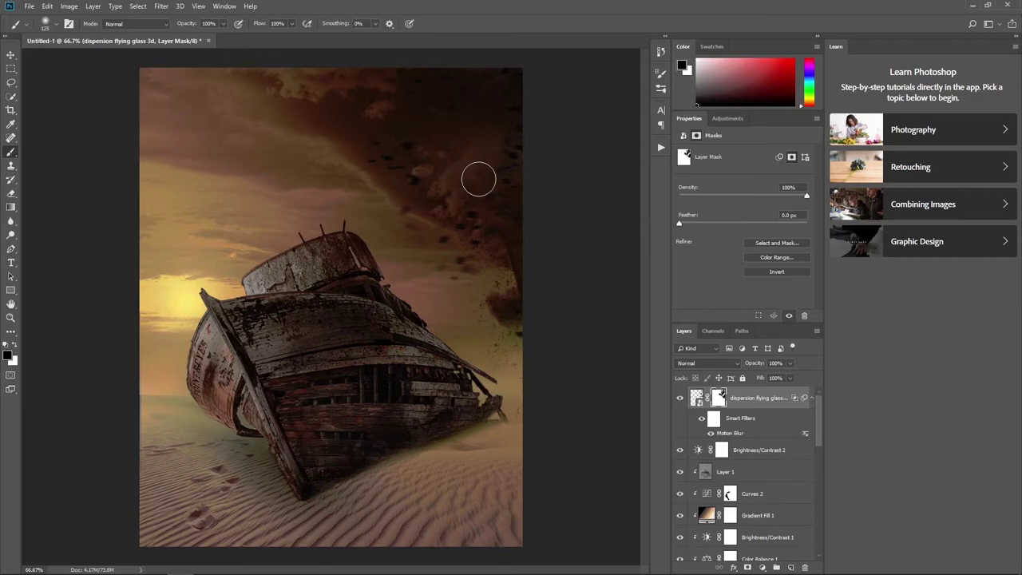
{"action": "key", "text": "x"}
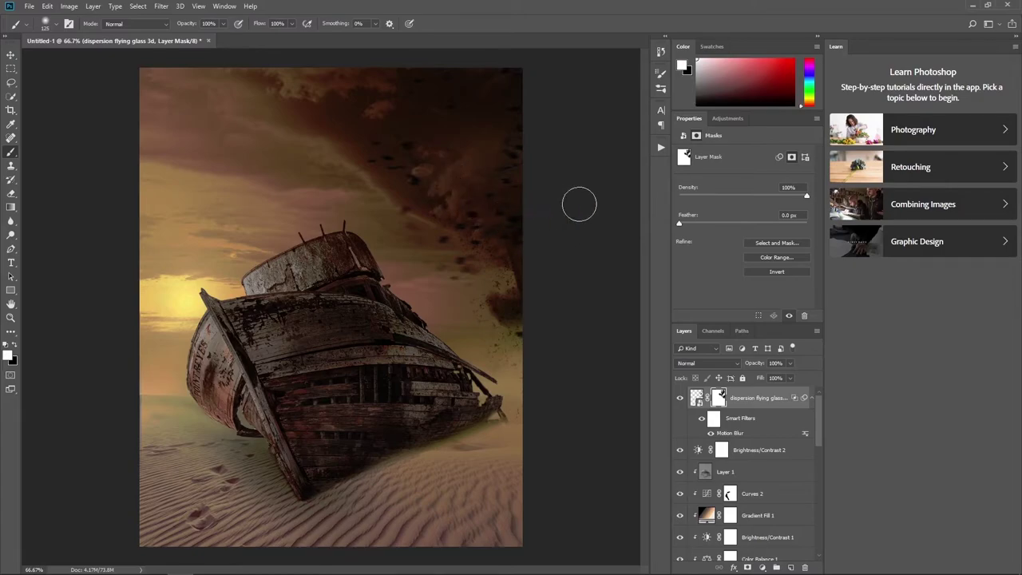
{"action": "left_click_drag", "start_coordinate": [483, 178], "coordinate": [471, 172]}
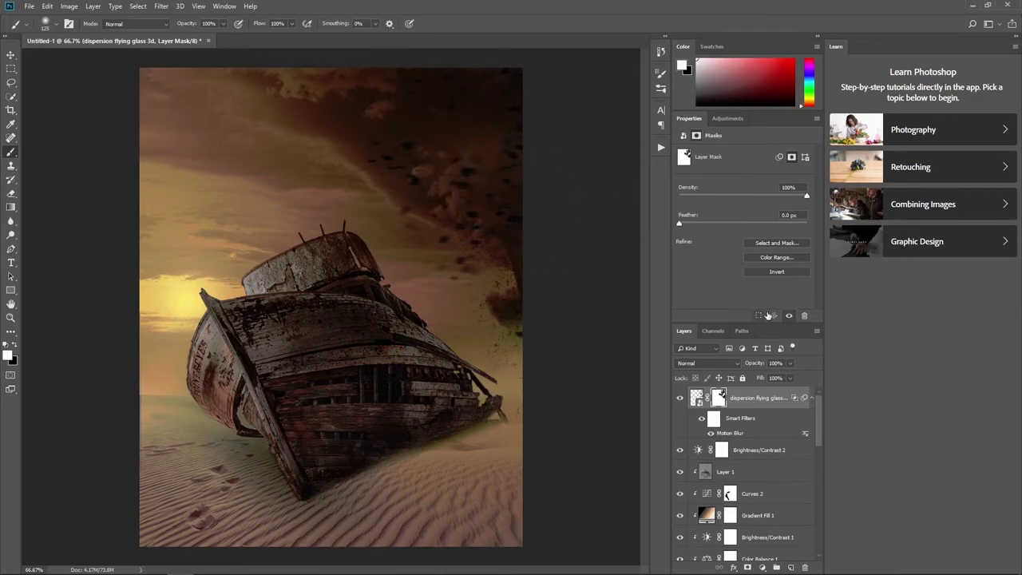
- Set the dispersion shards layer opacity to 58%
{"action": "left_click", "coordinate": [694, 399]}
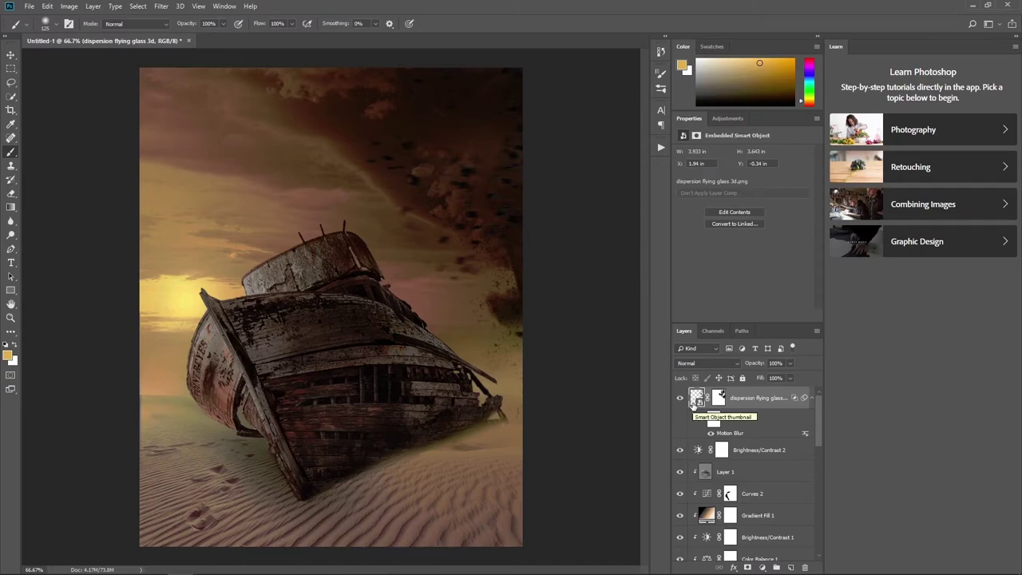
{"action": "left_click", "coordinate": [790, 363]}
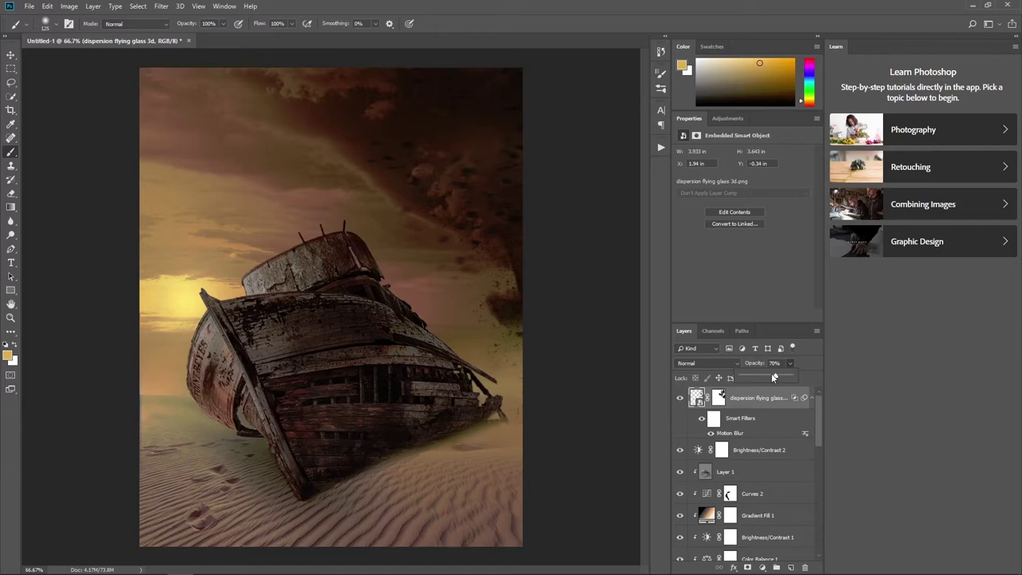
{"action": "left_click_drag", "start_coordinate": [771, 377], "coordinate": [765, 377]}
{"action": "type", "text": "8"}
{"action": "key", "text": "Return"}
- Place the birds image, narrowed and moved into the upper-left sky
{"action": "mouse_move", "coordinate": [558, 491]}
{"action": "left_mouse_down"}
{"action": "mouse_move", "coordinate": [506, 398]}
{"action": "mouse_move", "coordinate": [488, 297]}
{"action": "left_mouse_up"}
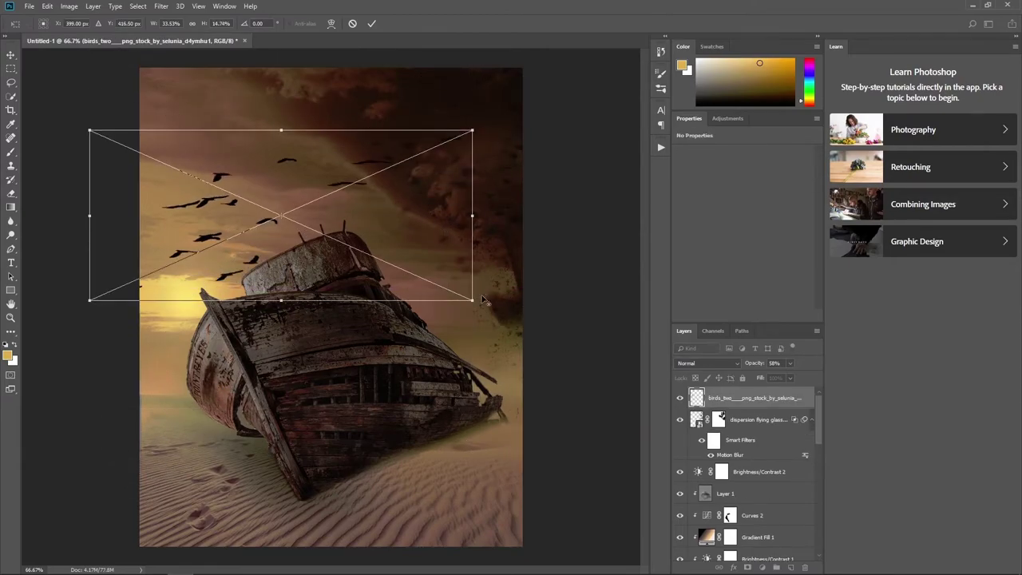
{"action": "mouse_move", "coordinate": [472, 215]}
{"action": "left_mouse_down"}
{"action": "mouse_move", "coordinate": [309, 215]}
{"action": "mouse_move", "coordinate": [308, 180]}
{"action": "mouse_move", "coordinate": [336, 138]}
{"action": "left_mouse_up"}
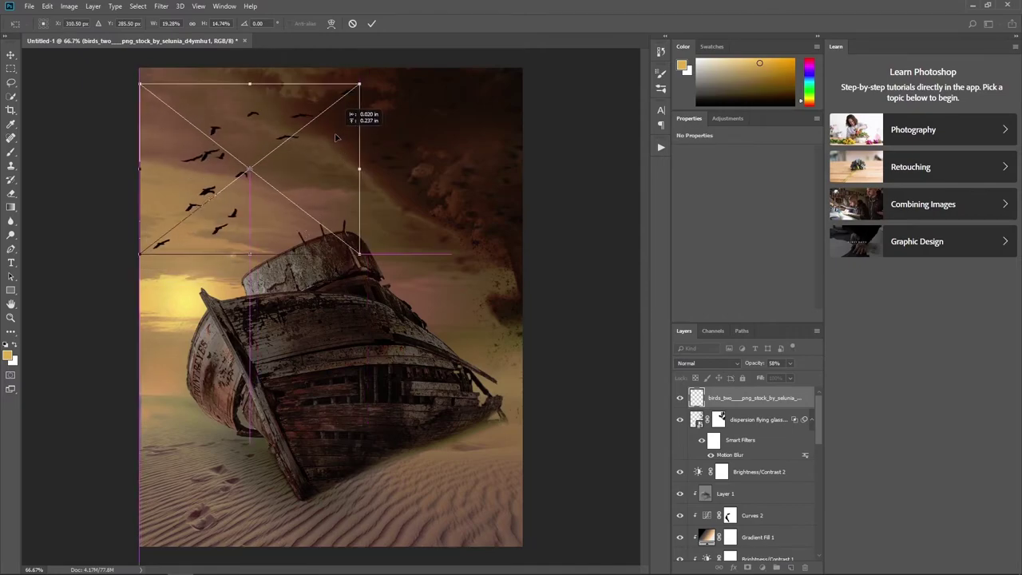
{"action": "key", "text": "Return"}
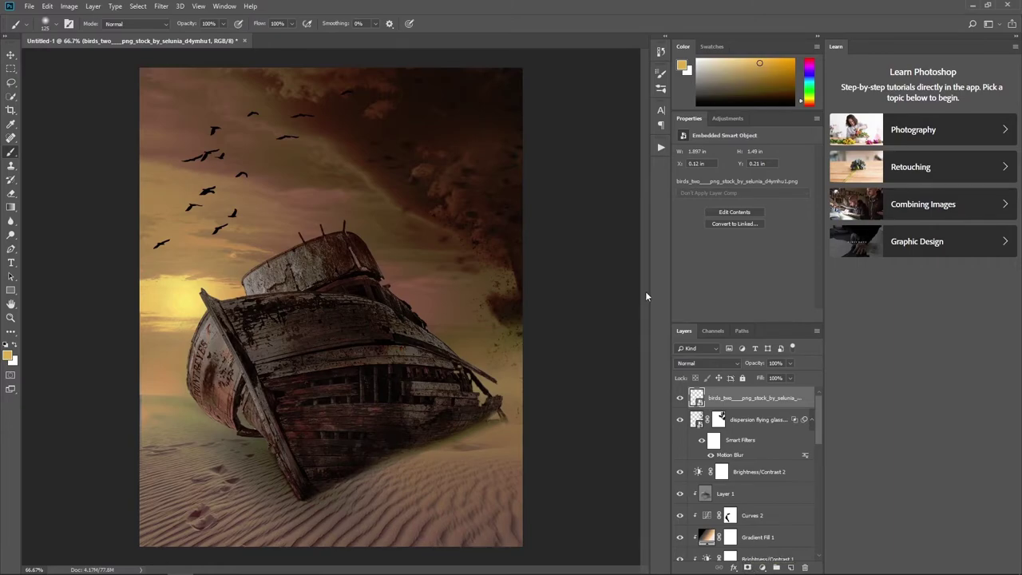
{"action": "key", "text": "ctrl+t"}
{"action": "key", "text": "Return"}
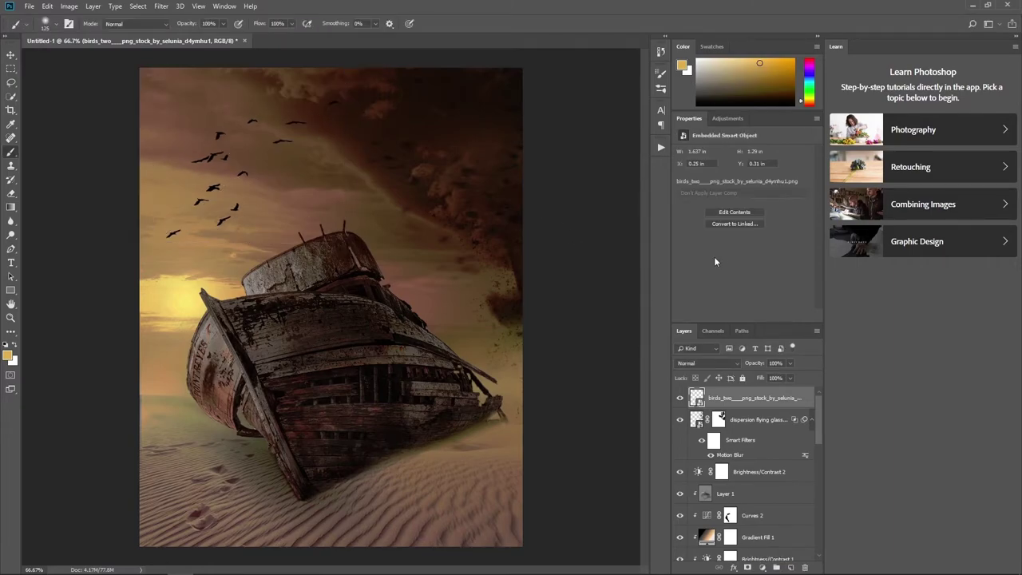
- Soften the birds with a 1.6 px Gaussian Blur and begin lowering their opacity
{"action": "left_click", "coordinate": [160, 5]}
{"action": "mouse_move", "coordinate": [177, 137]}
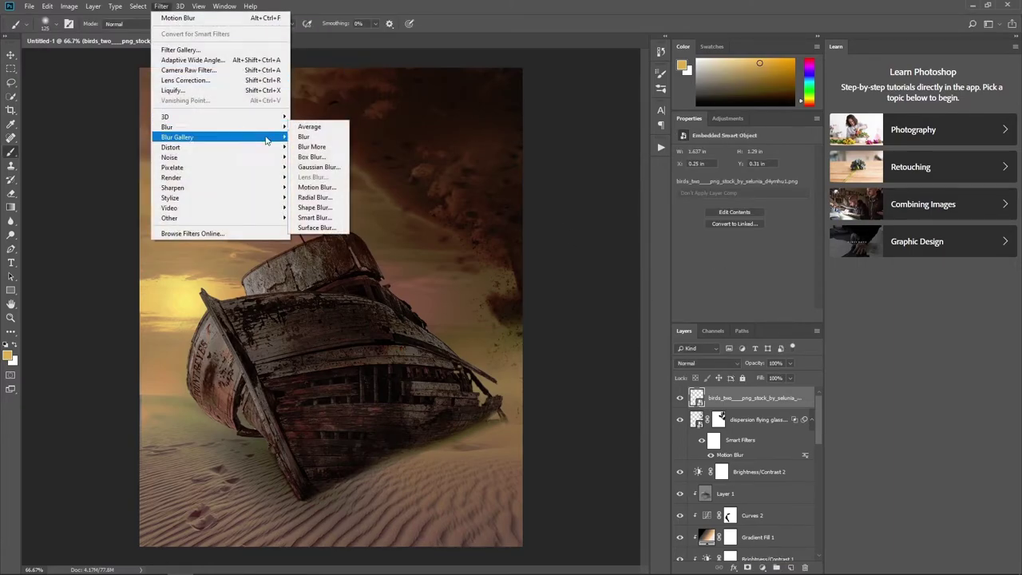
{"action": "left_click", "coordinate": [320, 168]}
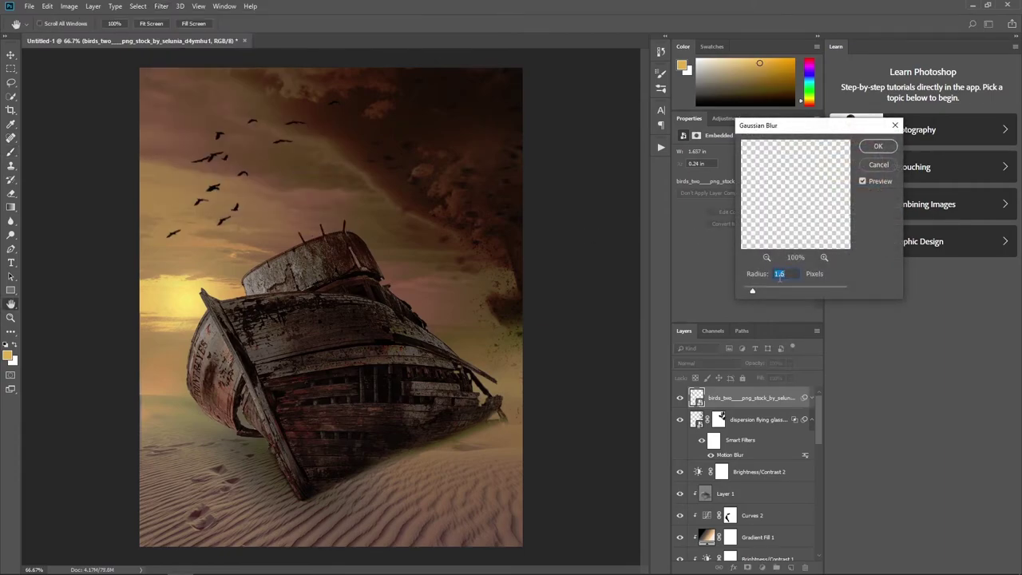
{"action": "key", "text": "Return"}
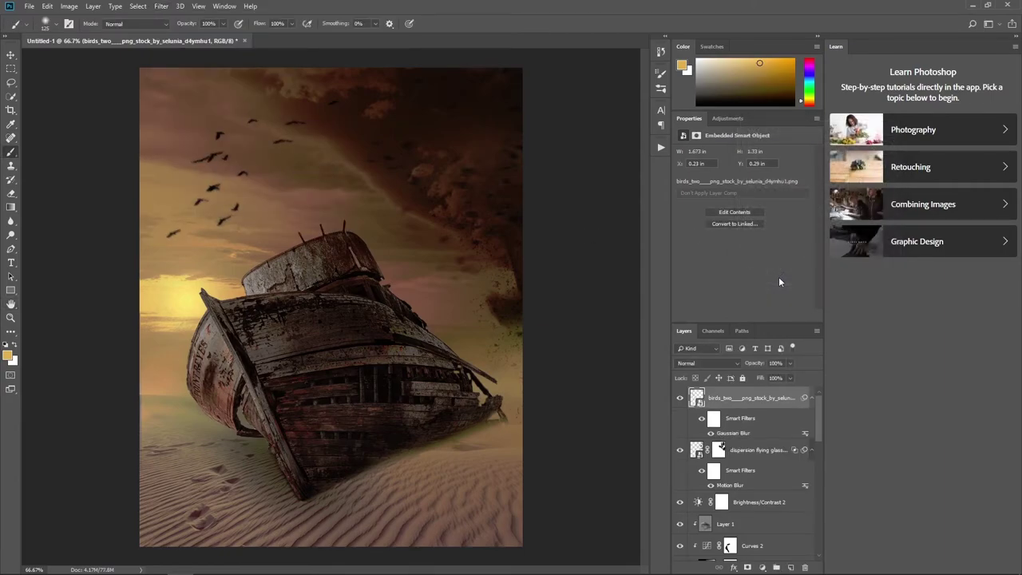
{"action": "left_click", "coordinate": [790, 363]}
- Fade the birds layer, then place the lens-flare image in Screen blend mode
{"action": "left_click_drag", "start_coordinate": [790, 378], "coordinate": [774, 378]}
{"action": "left_click", "coordinate": [865, 378]}
{"action": "left_click_drag", "start_coordinate": [4, 255], "coordinate": [330, 306]}
{"action": "left_click", "coordinate": [707, 363]}
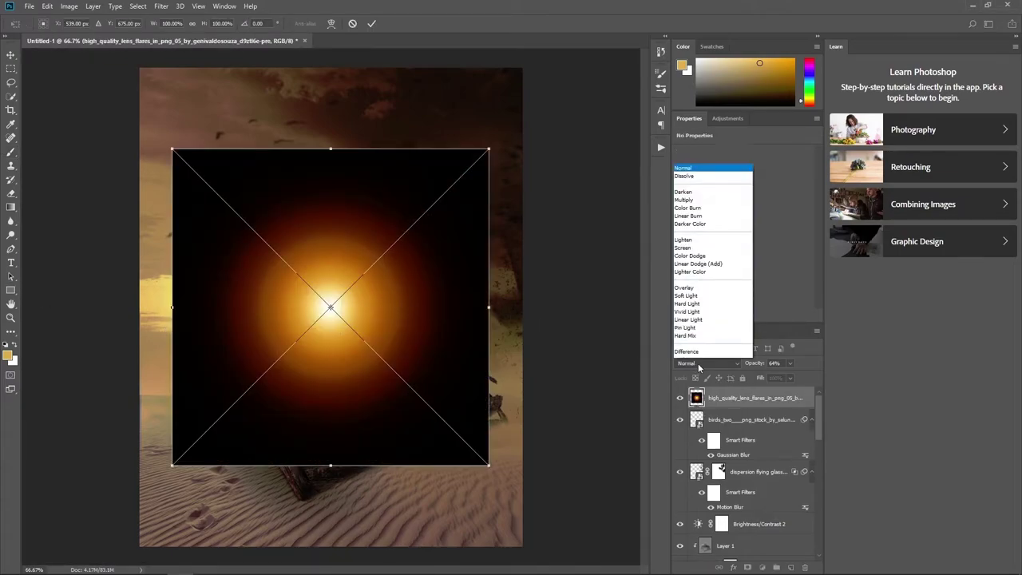
{"action": "left_click", "coordinate": [683, 186]}
- Size and position the flare over the sun on the left horizon, at 99% opacity
{"action": "left_click_drag", "start_coordinate": [396, 313], "coordinate": [348, 298]}
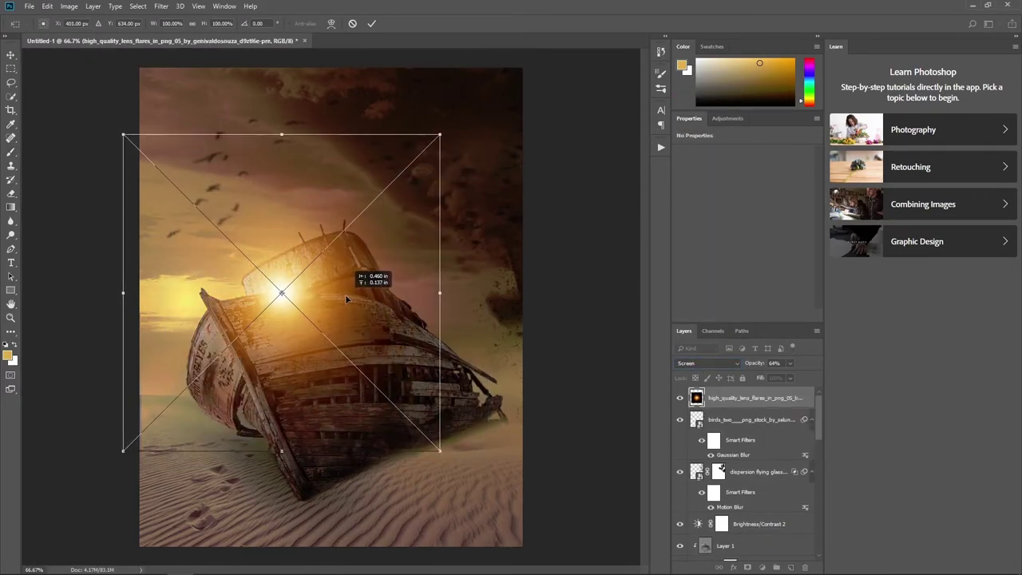
{"action": "left_click_drag", "start_coordinate": [439, 134], "coordinate": [410, 159]}
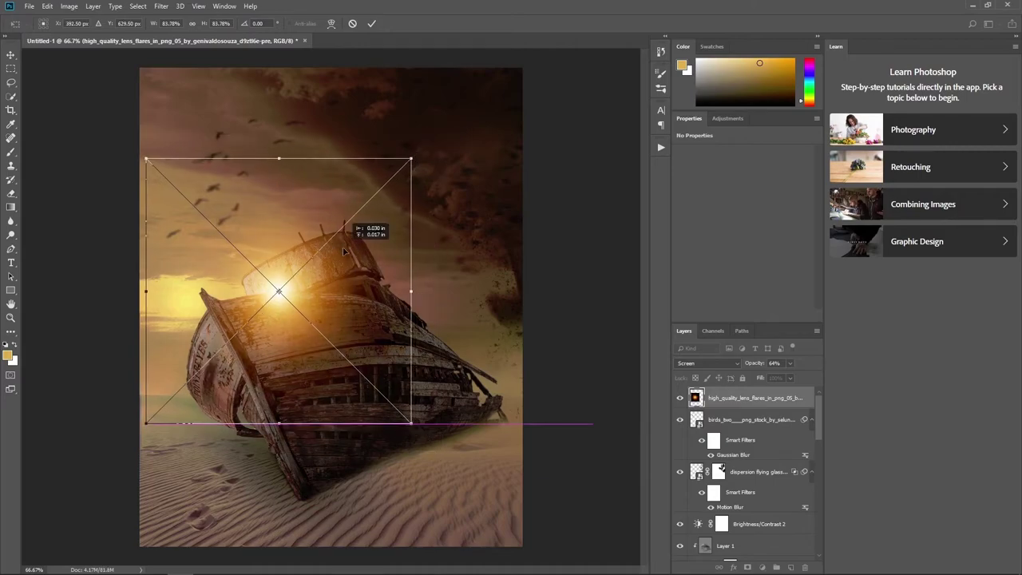
{"action": "left_click_drag", "start_coordinate": [351, 246], "coordinate": [248, 236]}
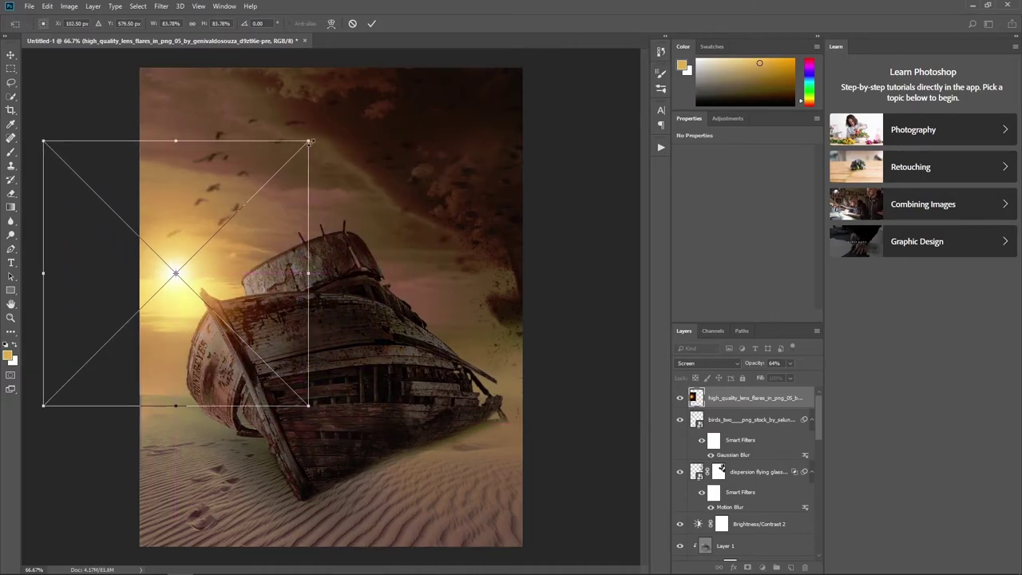
{"action": "left_click_drag", "start_coordinate": [308, 149], "coordinate": [336, 126]}
{"action": "mouse_move", "coordinate": [309, 211]}
{"action": "left_mouse_down"}
{"action": "mouse_move", "coordinate": [309, 221]}
{"action": "mouse_move", "coordinate": [284, 221]}
{"action": "left_mouse_up"}
{"action": "left_click_drag", "start_coordinate": [312, 157], "coordinate": [339, 120]}
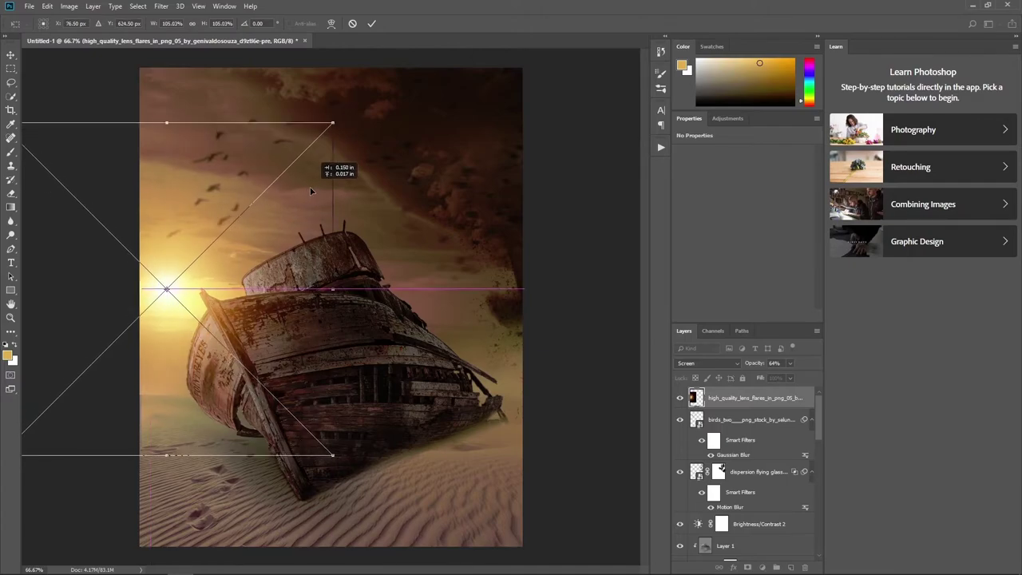
{"action": "left_click_drag", "start_coordinate": [330, 163], "coordinate": [332, 159]}
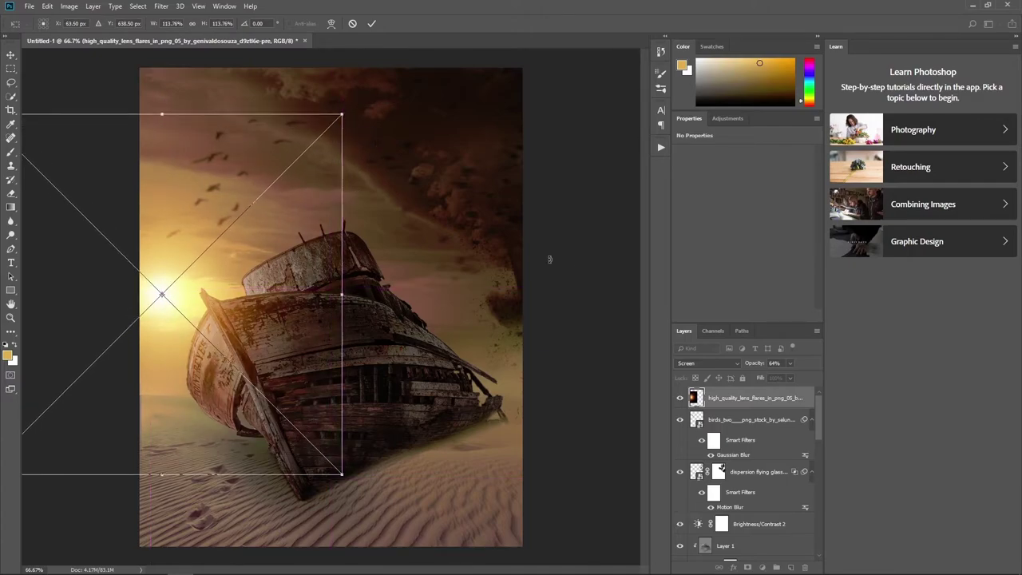
{"action": "key", "text": "Return"}
{"action": "key", "text": "b"}
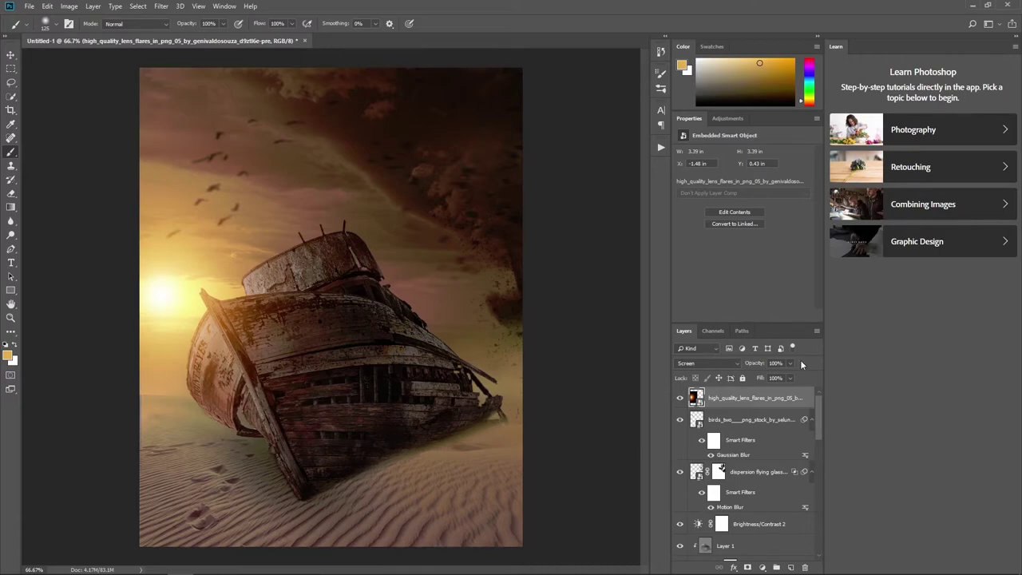
{"action": "left_click_drag", "start_coordinate": [776, 372], "coordinate": [811, 369]}
- Add an Exposure adjustment layer and a Color Balance adjustment layer
{"action": "left_click", "coordinate": [762, 567]}
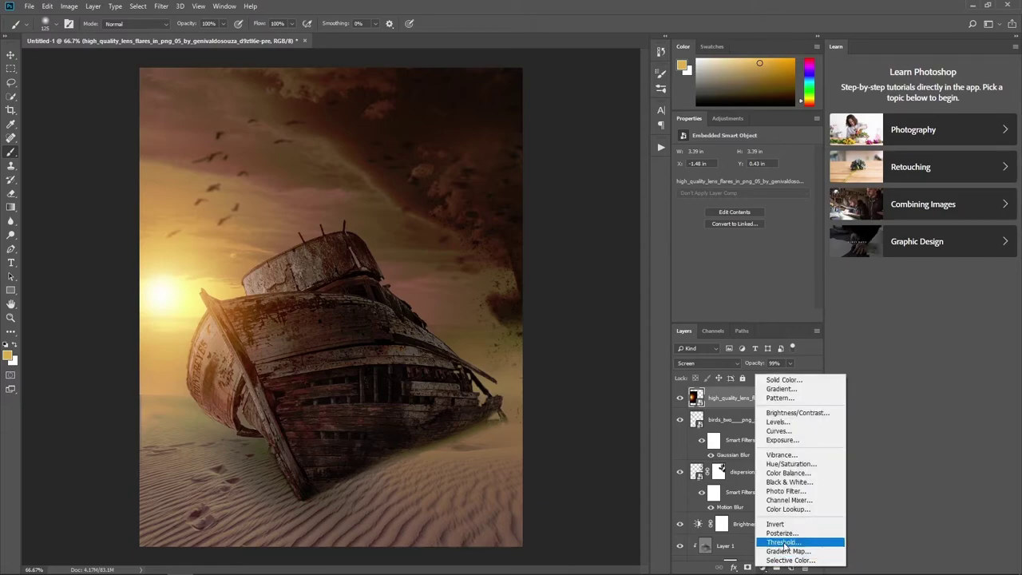
{"action": "left_click", "coordinate": [782, 440]}
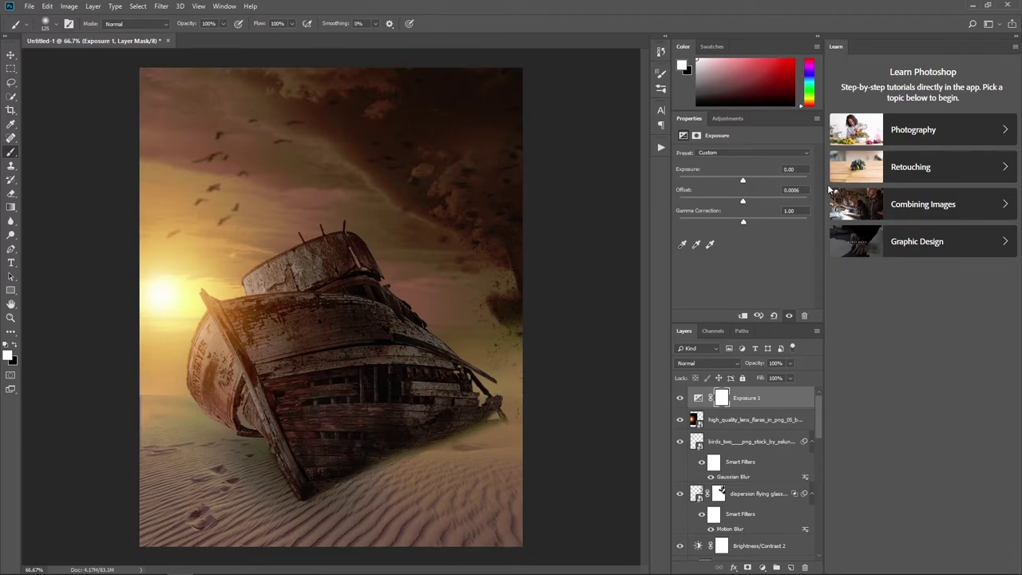
{"action": "left_click", "coordinate": [763, 567]}
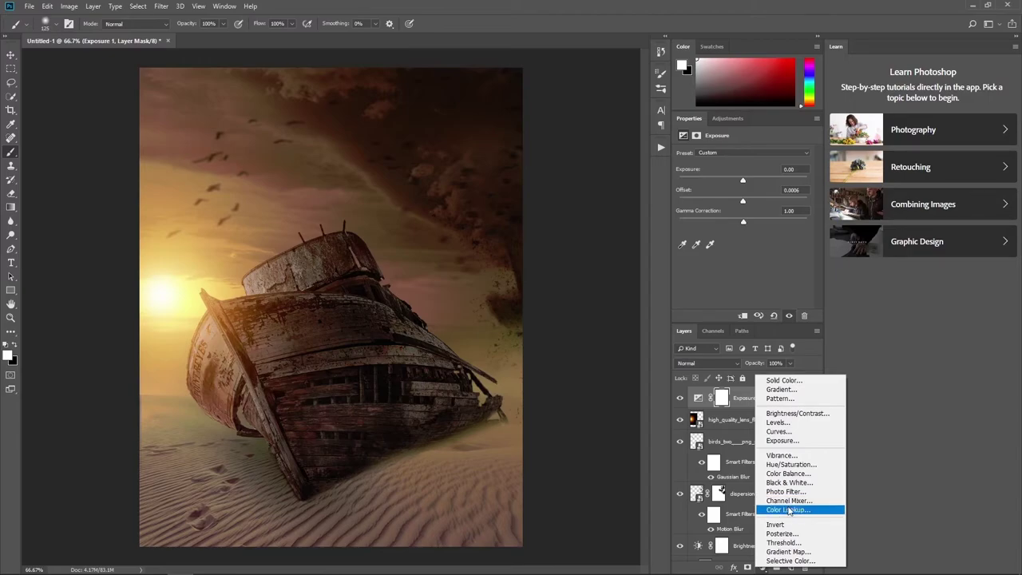
{"action": "left_click", "coordinate": [786, 474]}
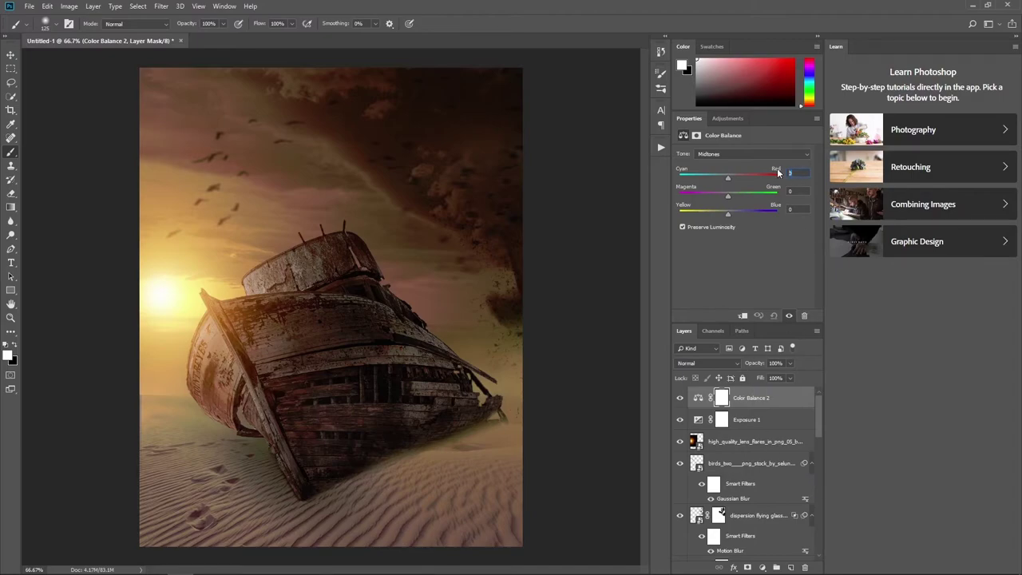
- Set the Color Balance midtones to -11, -3 and -17
{"action": "type", "text": "-11"}
{"action": "key", "text": "Tab"}
{"action": "type", "text": "-3"}
{"action": "key", "text": "Tab"}
{"action": "type", "text": "-1"}
- Add a Curves layer with a midtone point pulled down to output 122
{"action": "left_click", "coordinate": [762, 567]}
{"action": "left_click", "coordinate": [784, 432]}
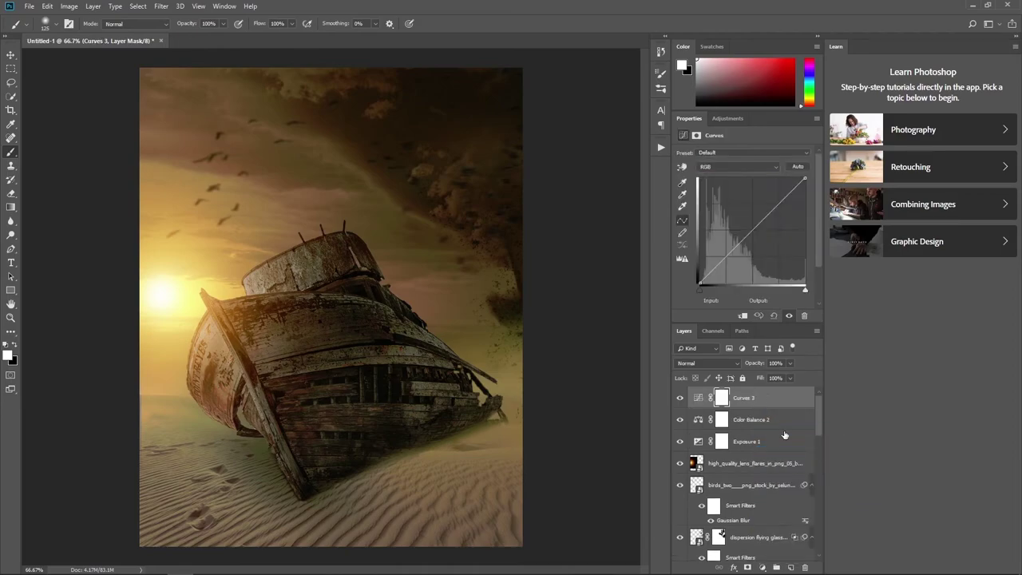
{"action": "left_click_drag", "start_coordinate": [756, 227], "coordinate": [755, 234]}
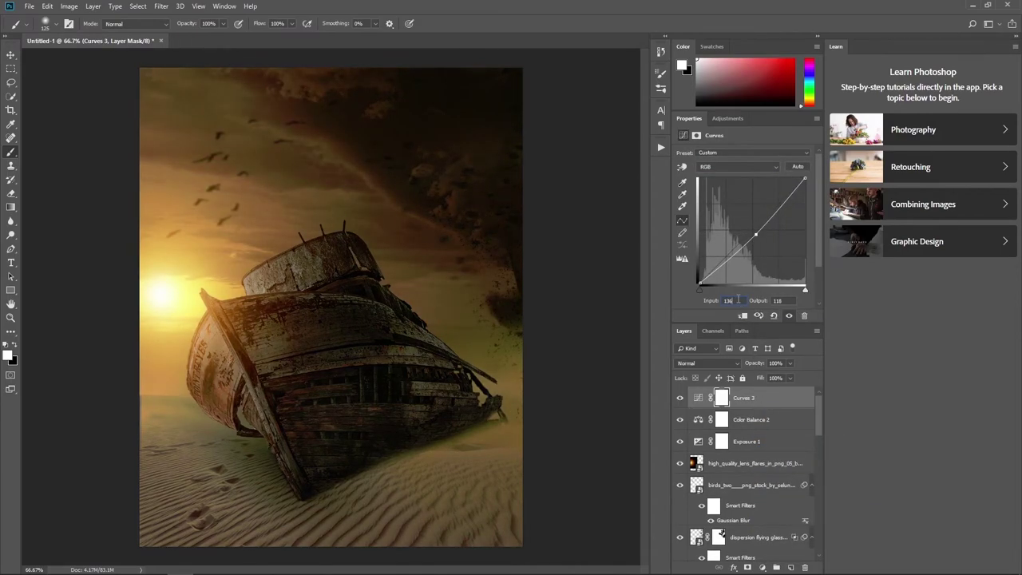
{"action": "left_click", "coordinate": [779, 300]}
{"action": "type", "text": "120"}
{"action": "key", "text": "BackSpace"}
{"action": "type", "text": "2"}
- Move the curve's white point inward to about 247 and lift the black point to 10
{"action": "left_click_drag", "start_coordinate": [804, 176], "coordinate": [799, 178]}
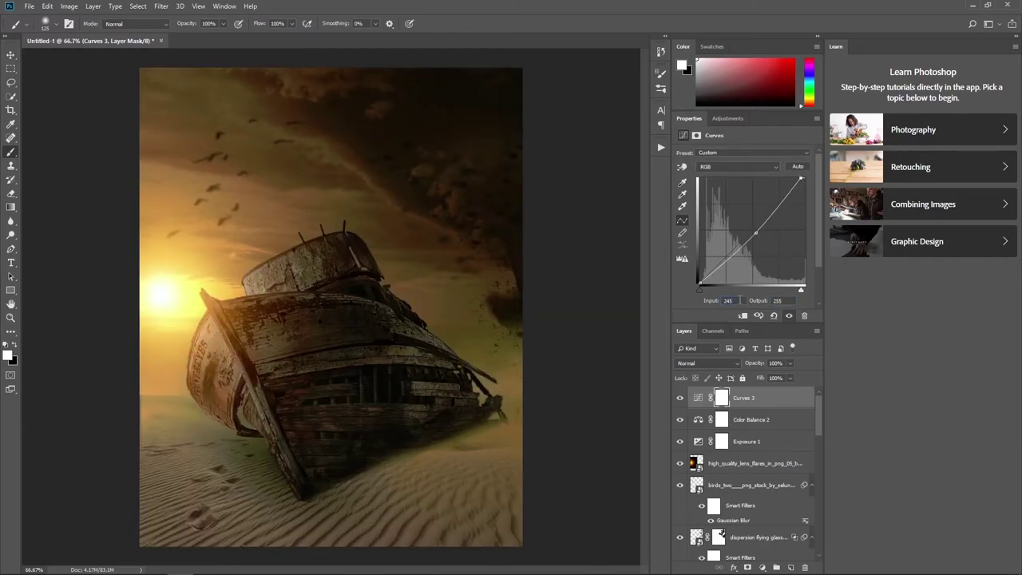
{"action": "key", "text": "Up"}
{"action": "key", "text": "Up"}
{"action": "key", "text": "Tab"}
{"action": "left_click", "coordinate": [698, 281]}
{"action": "left_click_drag", "start_coordinate": [696, 279], "coordinate": [690, 276]}
{"action": "left_click", "coordinate": [776, 300]}
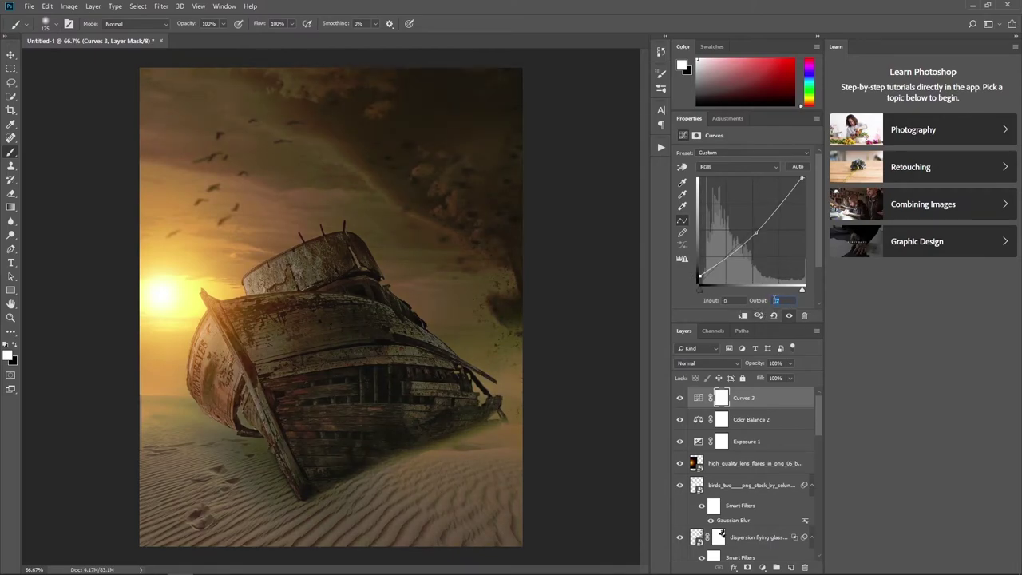
{"action": "type", "text": "10"}
- Add a Levels layer with midtones 0.96 and white input 233
{"action": "left_click", "coordinate": [762, 566]}
{"action": "left_click", "coordinate": [787, 425]}
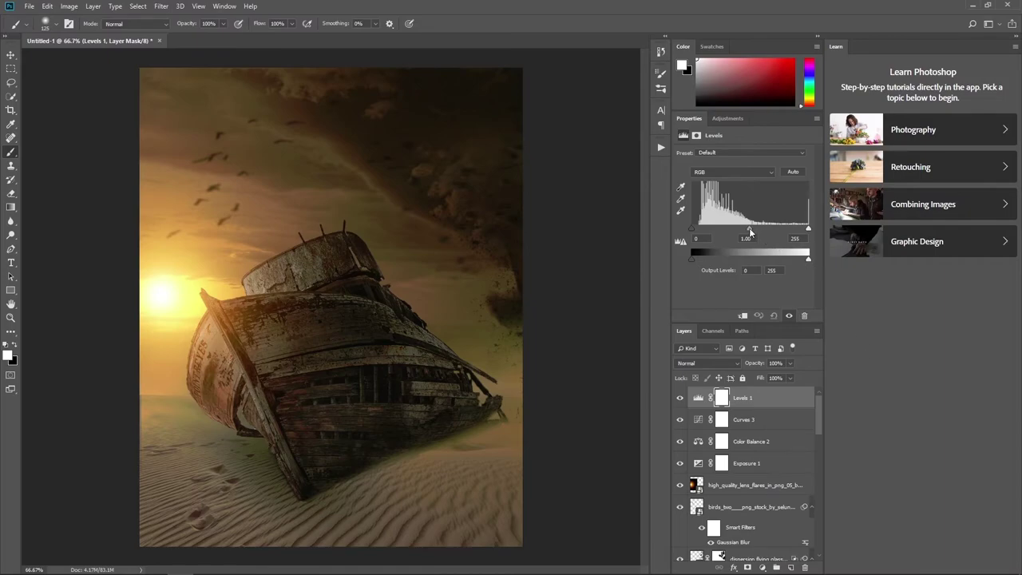
{"action": "left_click_drag", "start_coordinate": [750, 230], "coordinate": [752, 232]}
{"action": "type", "text": "233"}
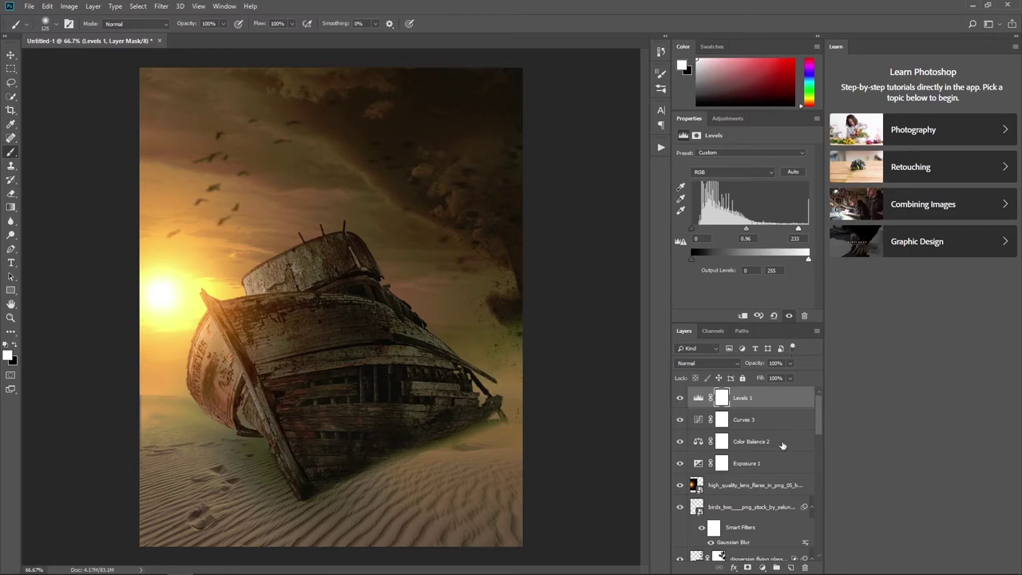
{"action": "left_click", "coordinate": [764, 567]}
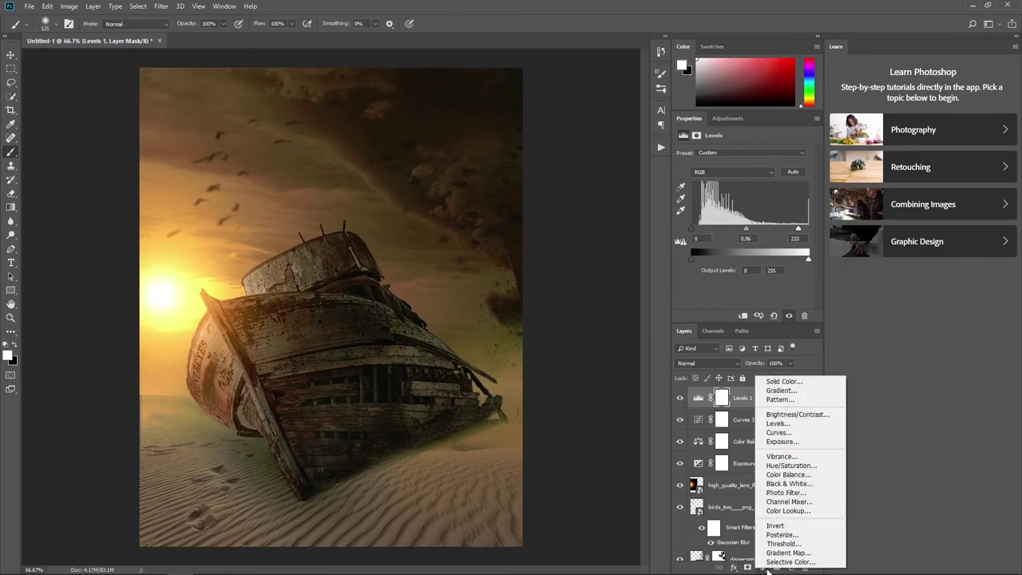
- Create Layer 2 in Soft Light blend mode at 60% opacity
{"action": "left_click", "coordinate": [790, 567]}
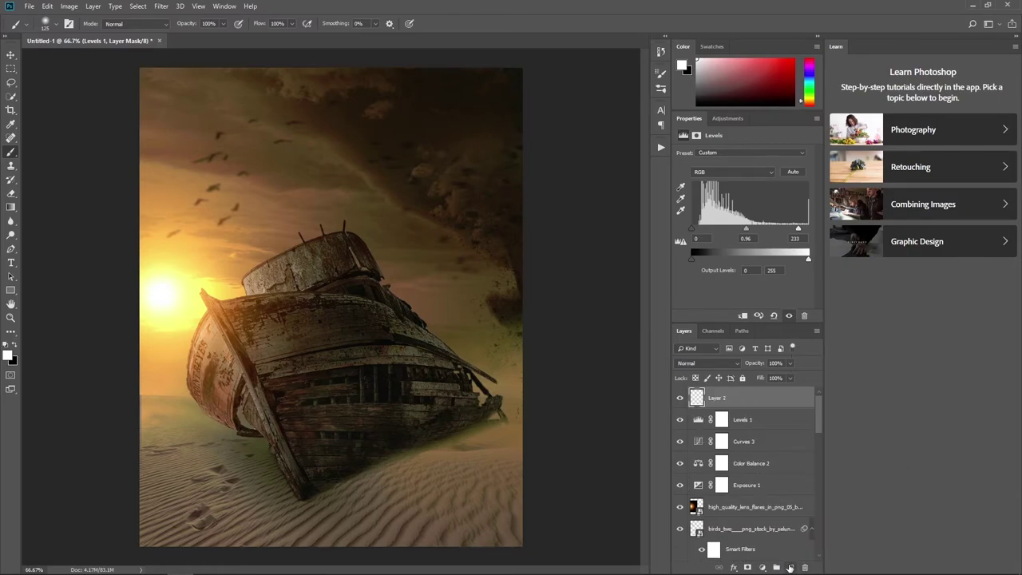
{"action": "left_click", "coordinate": [706, 363]}
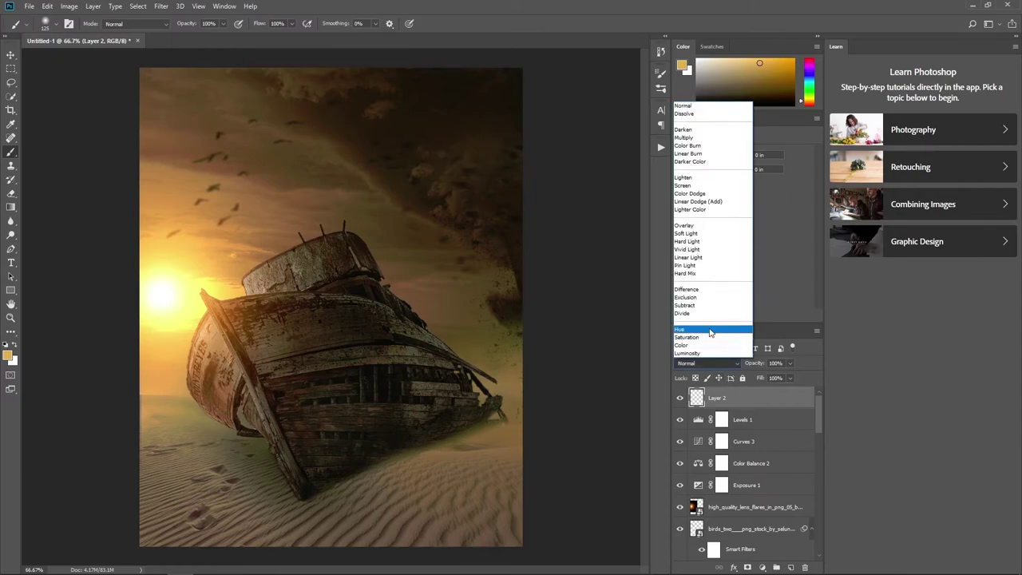
{"action": "left_click", "coordinate": [688, 233]}
{"action": "type", "text": "6"}
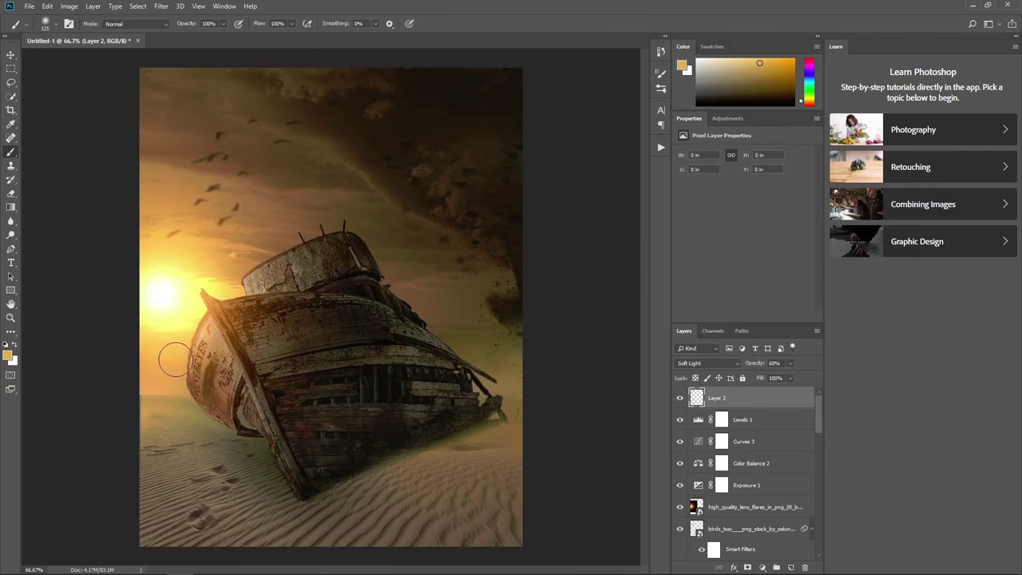
- Paint black strokes over the sand at the boat's lower left, lower right and bottom edge
{"action": "key", "text": "d"}
{"action": "left_click_drag", "start_coordinate": [258, 457], "coordinate": [319, 482]}
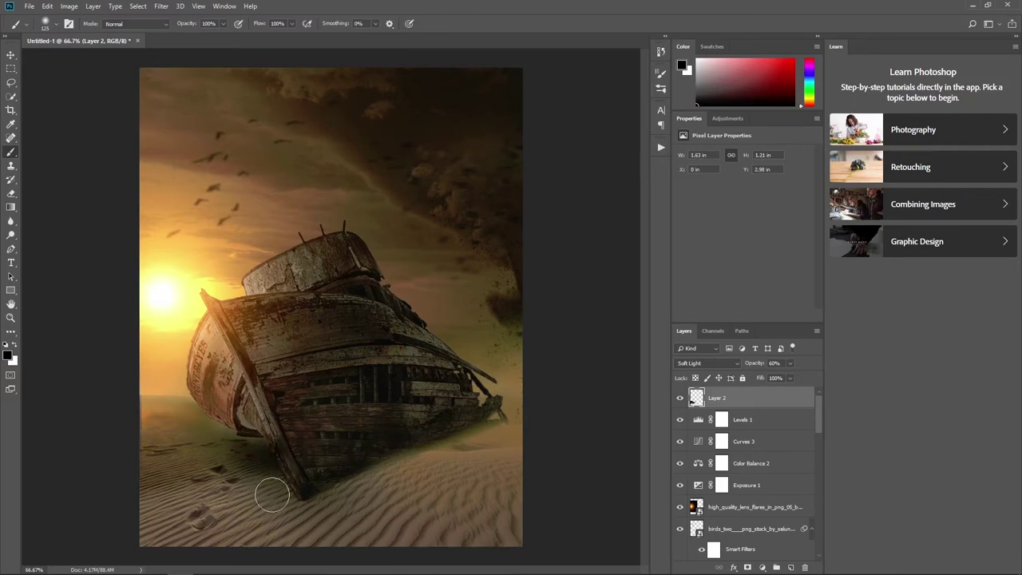
{"action": "left_click_drag", "start_coordinate": [258, 455], "coordinate": [333, 503]}
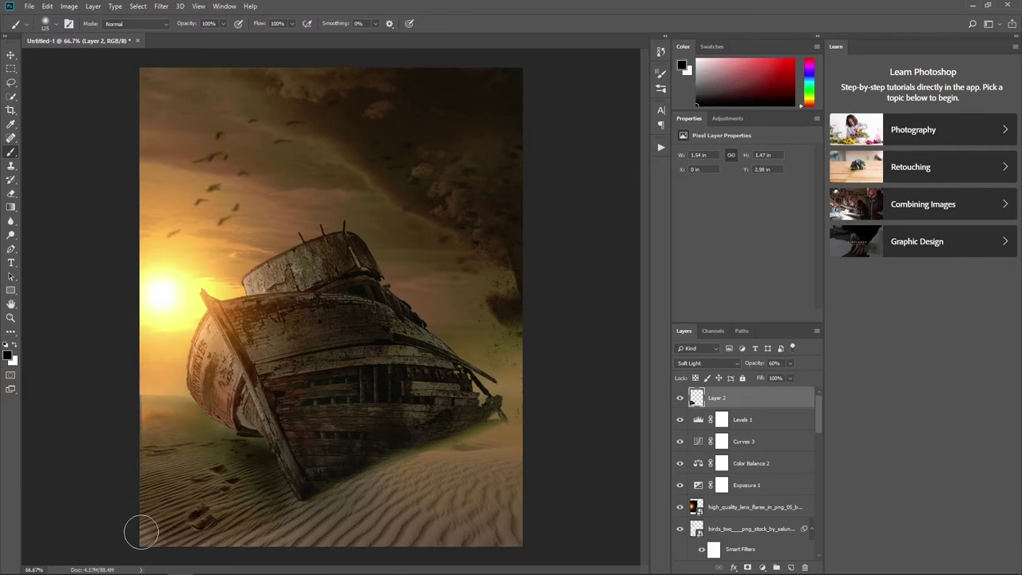
{"action": "mouse_move", "coordinate": [532, 436]}
{"action": "left_mouse_down"}
{"action": "mouse_move", "coordinate": [511, 470]}
{"action": "mouse_move", "coordinate": [308, 522]}
{"action": "mouse_move", "coordinate": [467, 527]}
{"action": "mouse_move", "coordinate": [285, 541]}
{"action": "mouse_move", "coordinate": [430, 543]}
{"action": "left_mouse_up"}
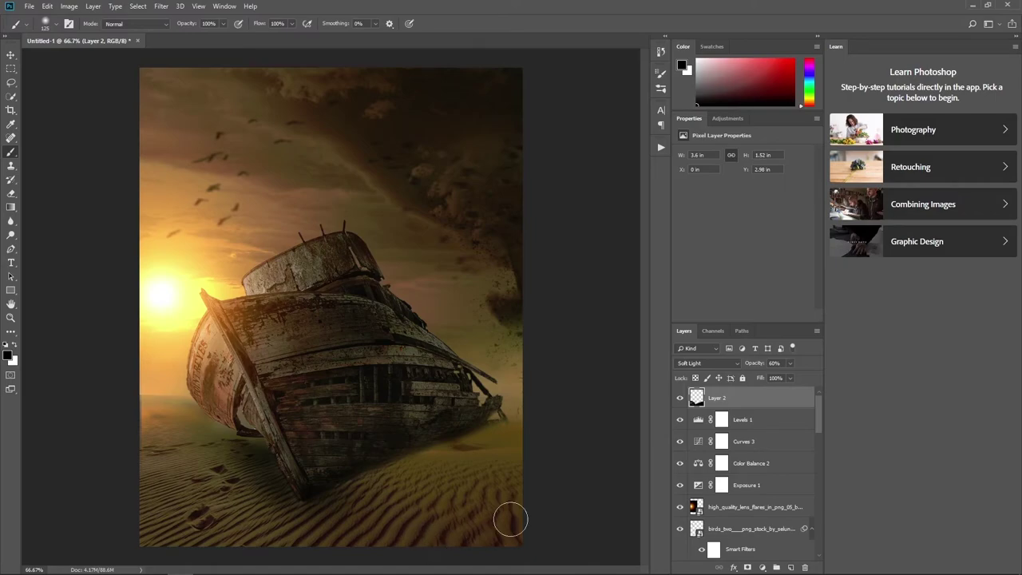
- Add a layer mask to Layer 2 and paint black on the lower-left sand with a larger brush
{"action": "left_click", "coordinate": [747, 567]}
{"action": "key", "text": "x"}
{"action": "key", "text": "x"}
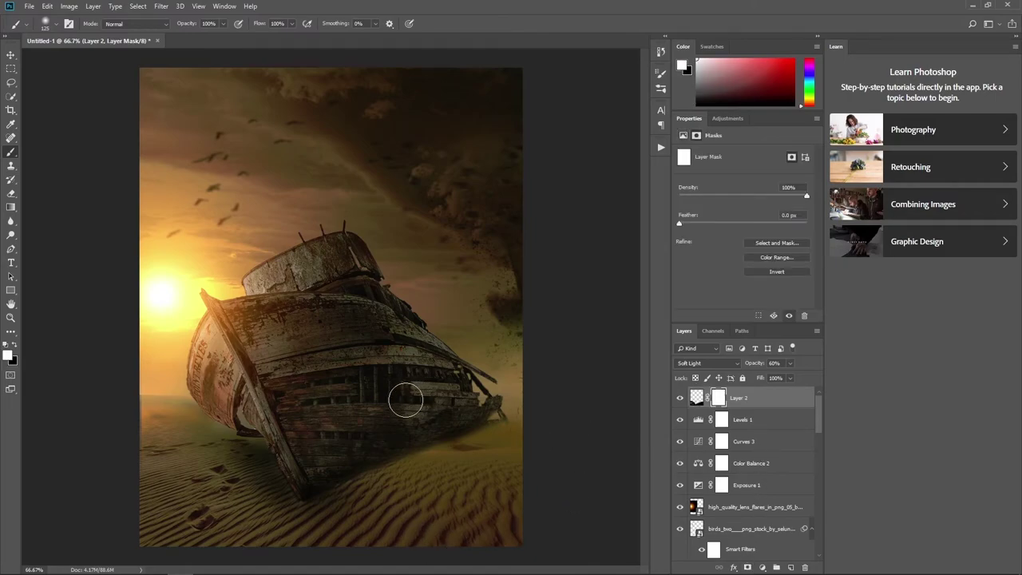
{"action": "key", "text": "bracketright"}
{"action": "key", "text": "bracketright"}
{"action": "key", "text": "bracketright"}
{"action": "mouse_move", "coordinate": [155, 465]}
{"action": "left_mouse_down"}
{"action": "mouse_move", "coordinate": [189, 483]}
{"action": "mouse_move", "coordinate": [171, 479]}
{"action": "left_mouse_up"}
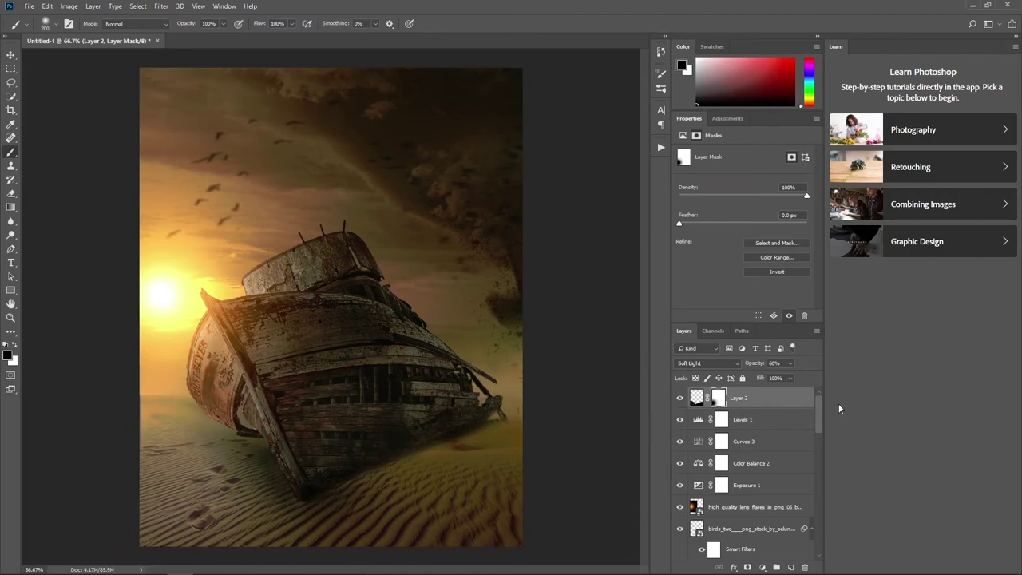
{"action": "key", "text": "bracketleft"}
{"action": "key", "text": "bracketleft"}
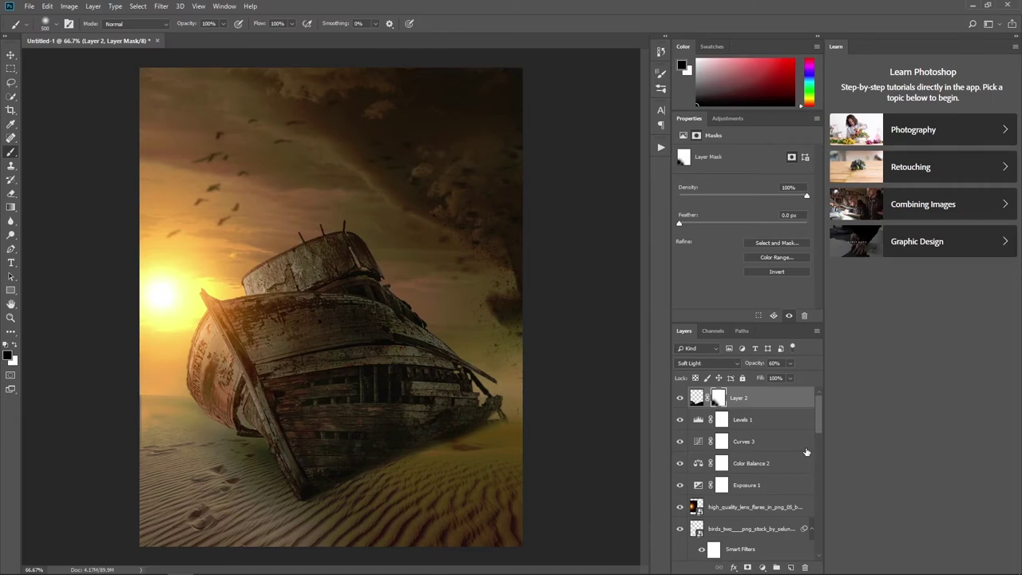
{"action": "left_click", "coordinate": [765, 568]}
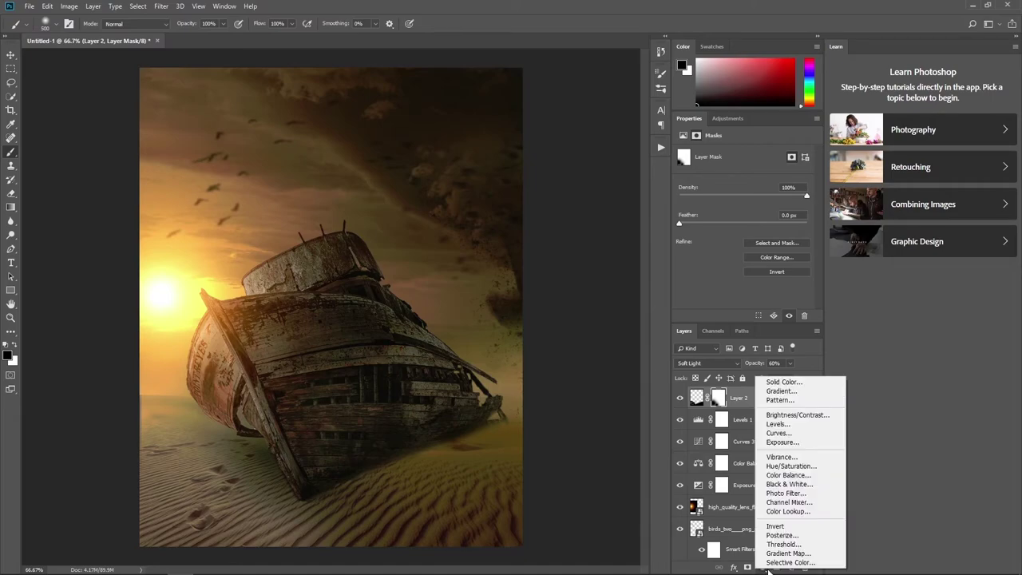
- Create a gradient fill with both colour stops set to #6f6b5f, fading to 0% opacity at the right
{"action": "left_click", "coordinate": [780, 391]}
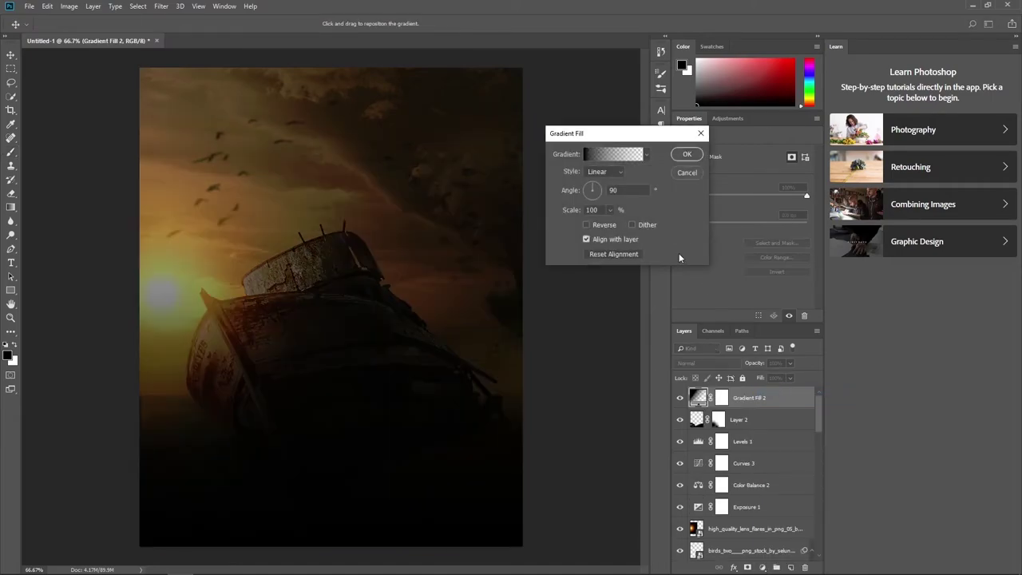
{"action": "left_click", "coordinate": [616, 155]}
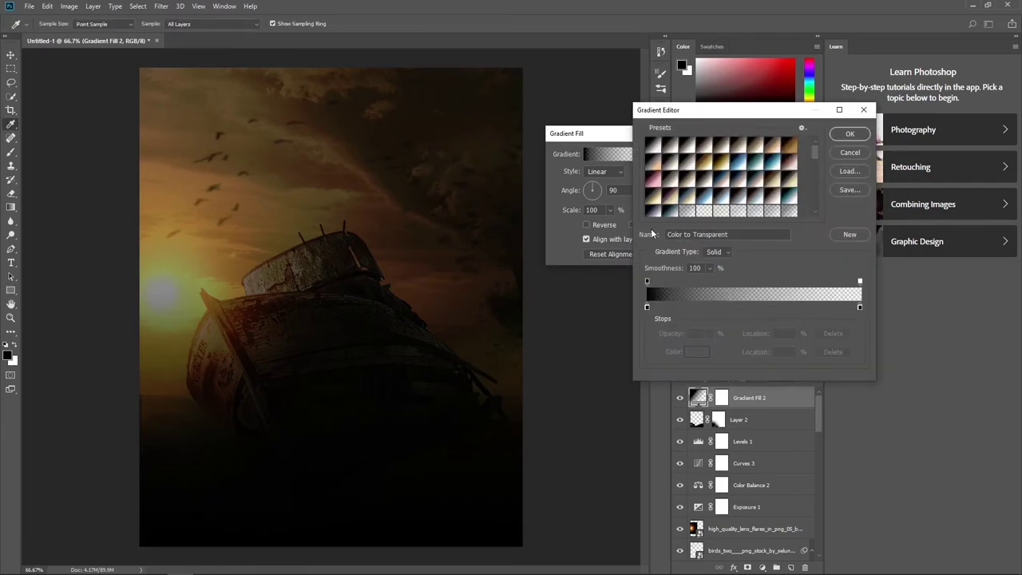
{"action": "left_click", "coordinate": [647, 307]}
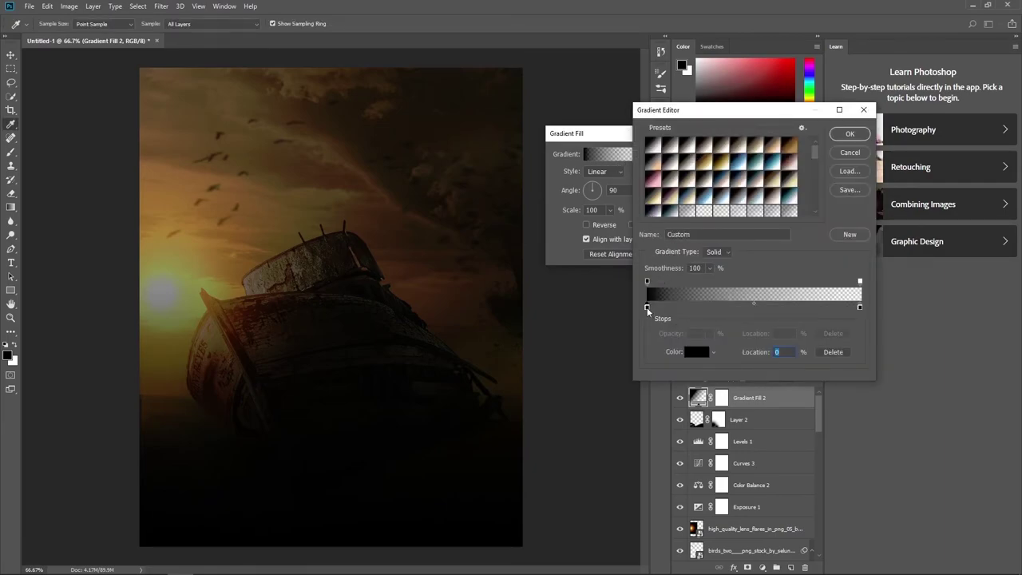
{"action": "left_click", "coordinate": [698, 352]}
{"action": "type", "text": "6"}
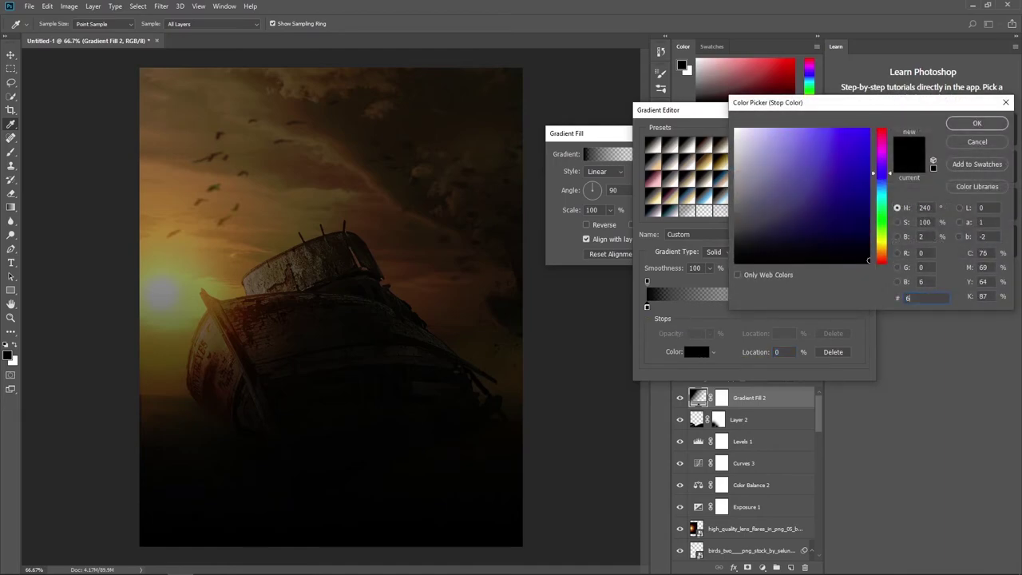
{"action": "type", "text": "f"}
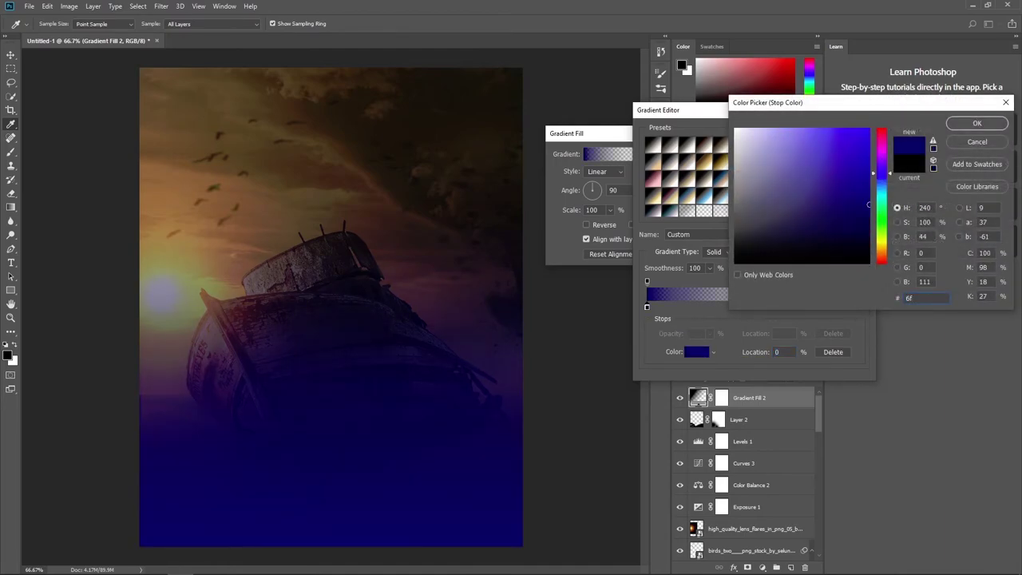
{"action": "type", "text": "6b"}
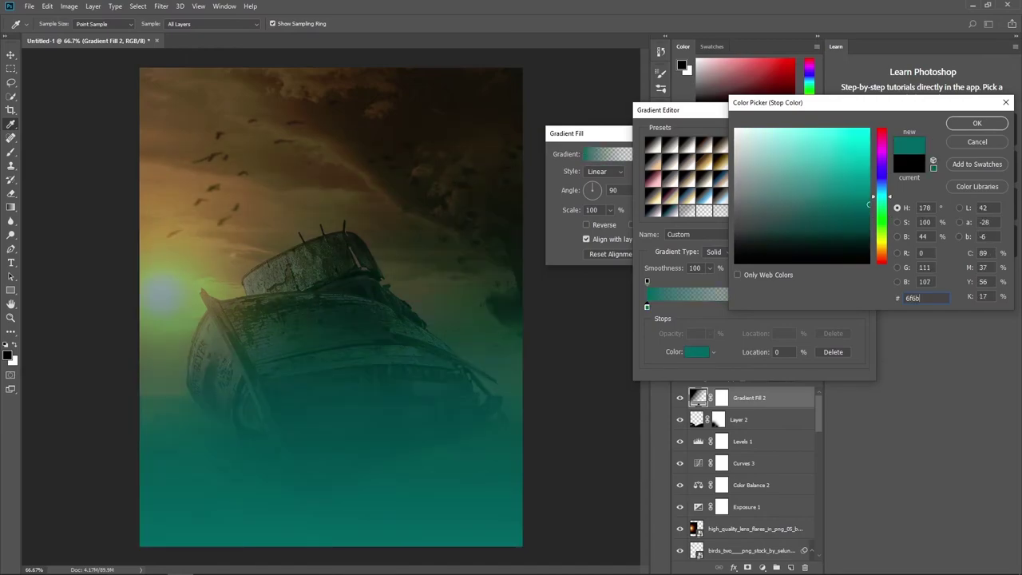
{"action": "type", "text": "5f"}
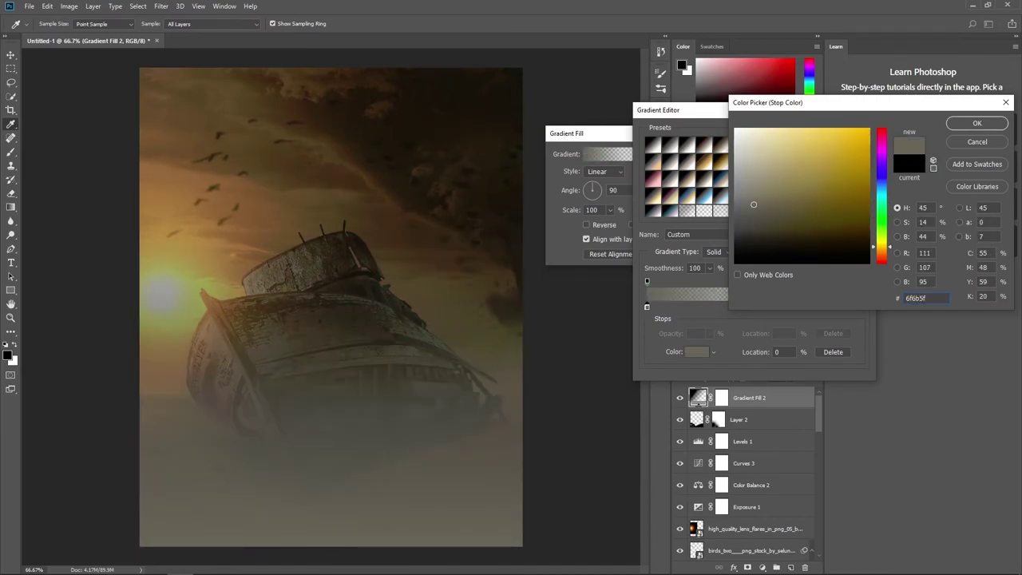
{"action": "key", "text": "Return"}
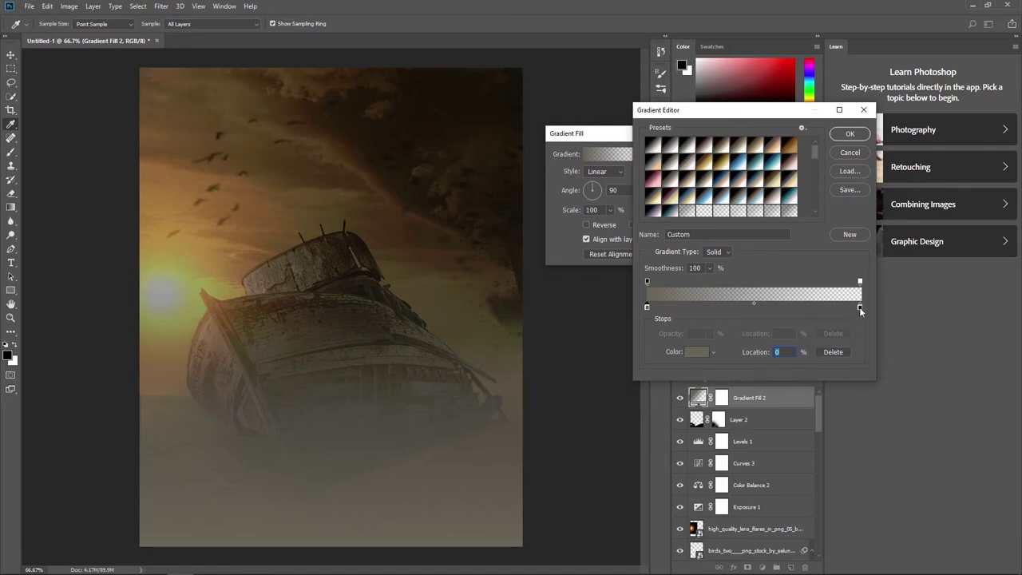
{"action": "double_click", "coordinate": [859, 307]}
{"action": "type", "text": "6"}
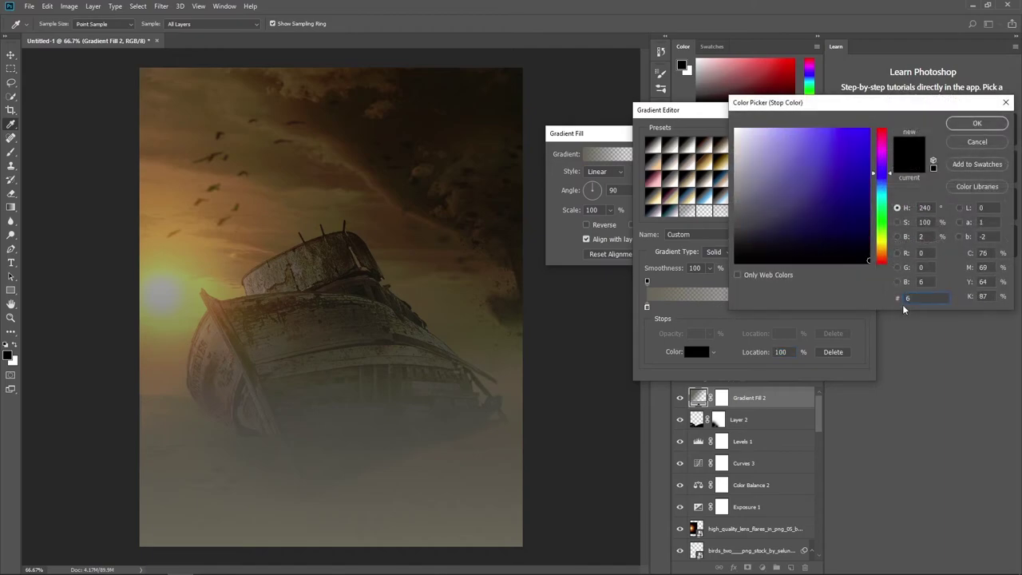
{"action": "type", "text": "f6"}
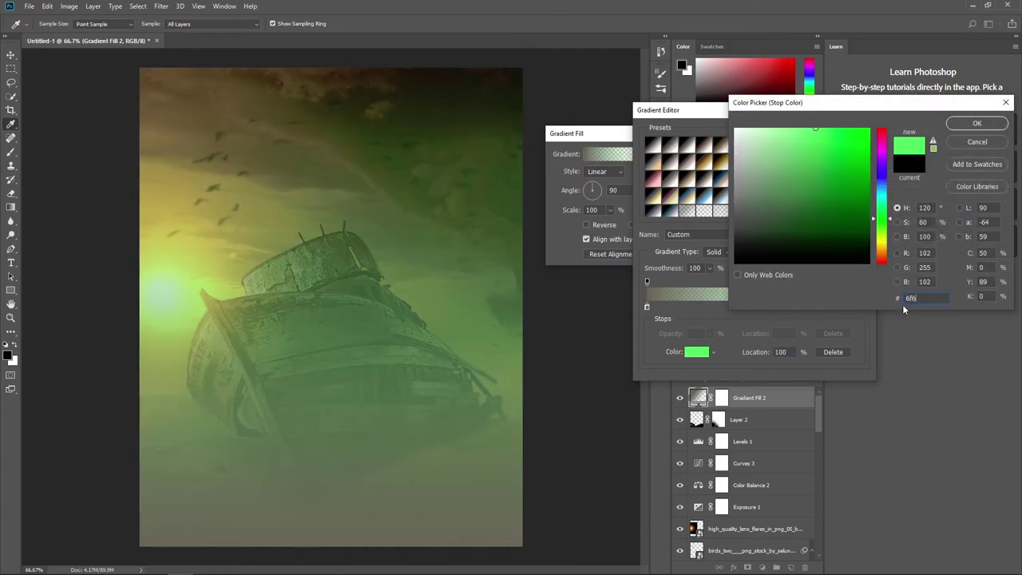
{"action": "type", "text": "b5"}
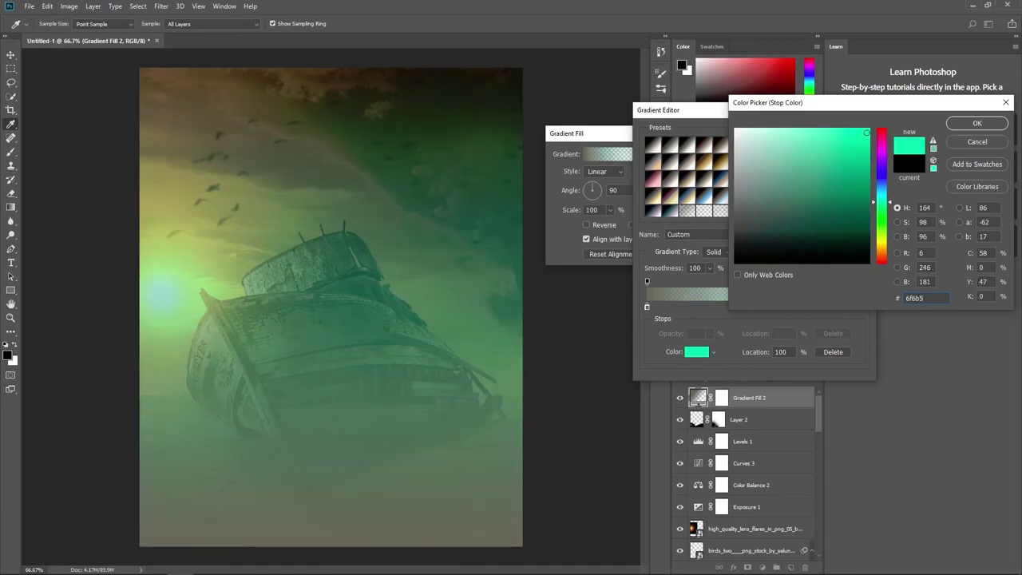
{"action": "type", "text": "f"}
{"action": "key", "text": "Return"}
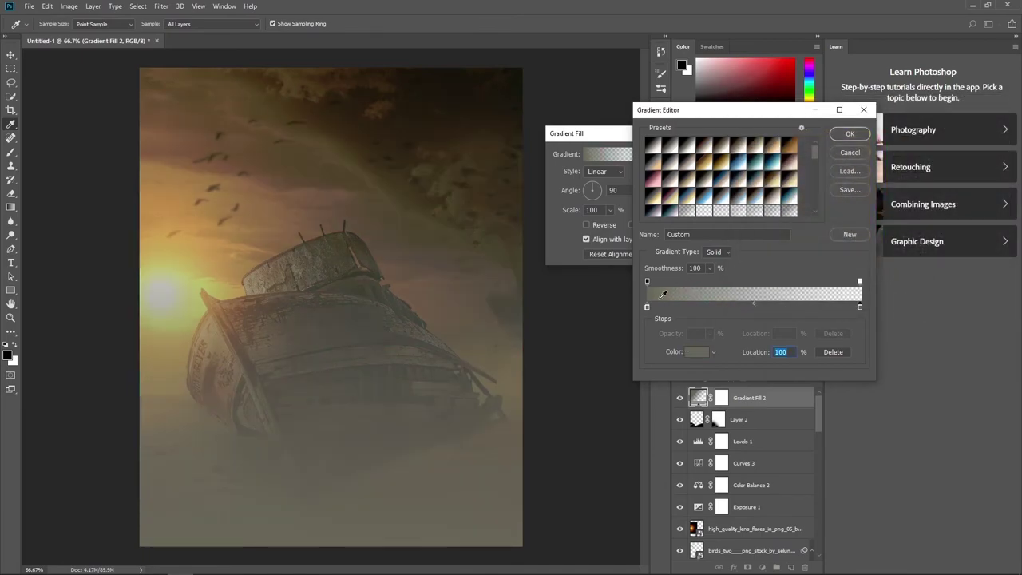
{"action": "left_click", "coordinate": [646, 281]}
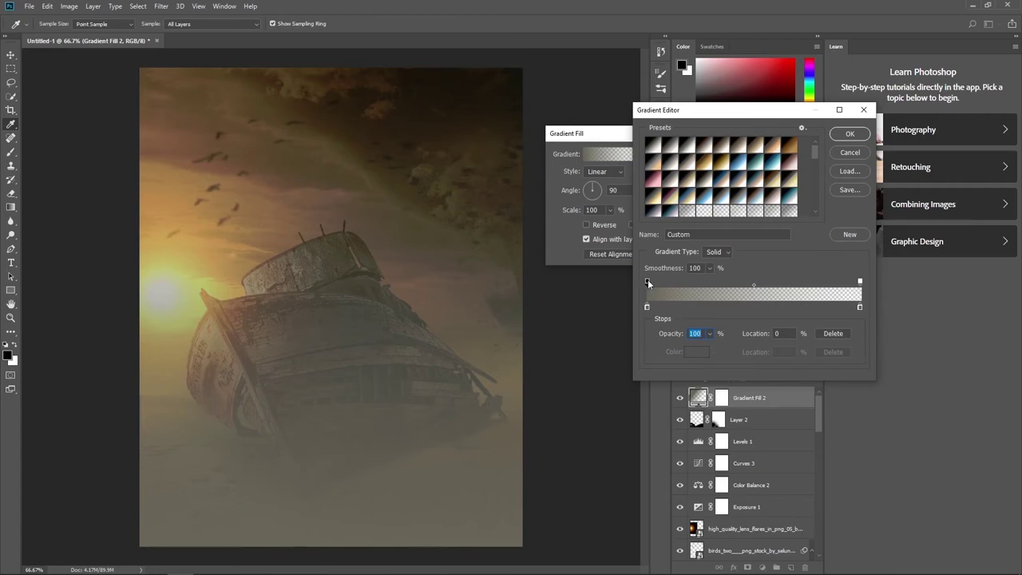
{"action": "left_click", "coordinate": [860, 280]}
- Accept the gradient fill and set Gradient Fill 2 to Soft Light blend mode
{"action": "left_click", "coordinate": [849, 133]}
{"action": "left_click", "coordinate": [687, 156]}
{"action": "left_click", "coordinate": [706, 363]}
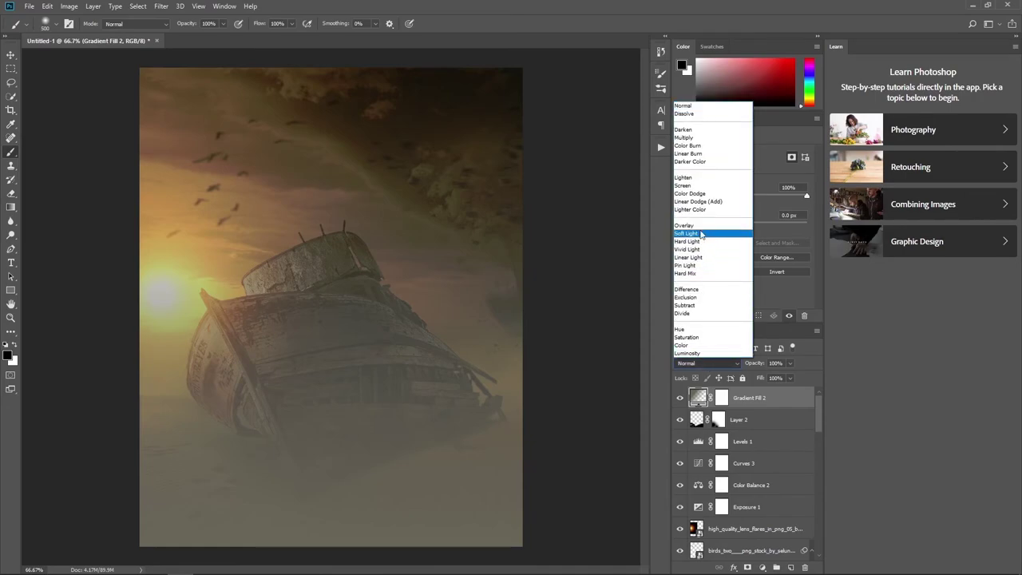
{"action": "left_click", "coordinate": [694, 233]}
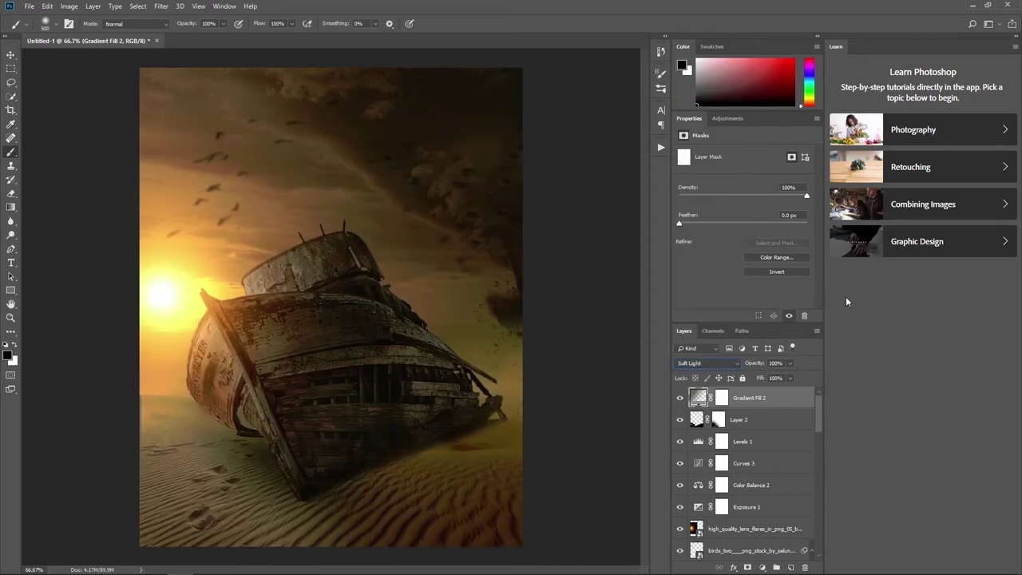
- Lower the lens-flare layer's opacity to 72%, then reselect Gradient Fill 2
{"action": "left_click", "coordinate": [758, 528]}
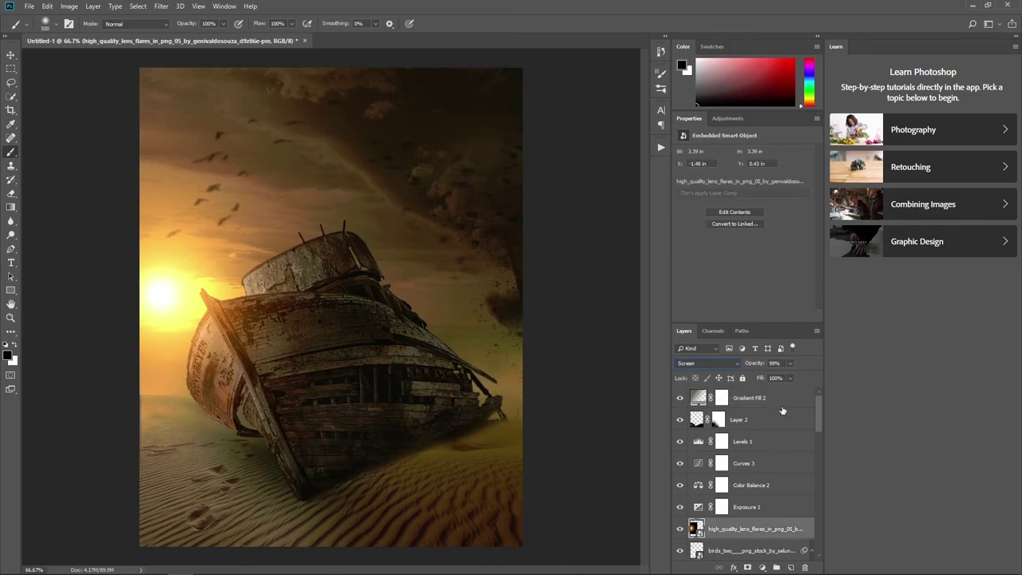
{"action": "left_click_drag", "start_coordinate": [779, 379], "coordinate": [777, 380]}
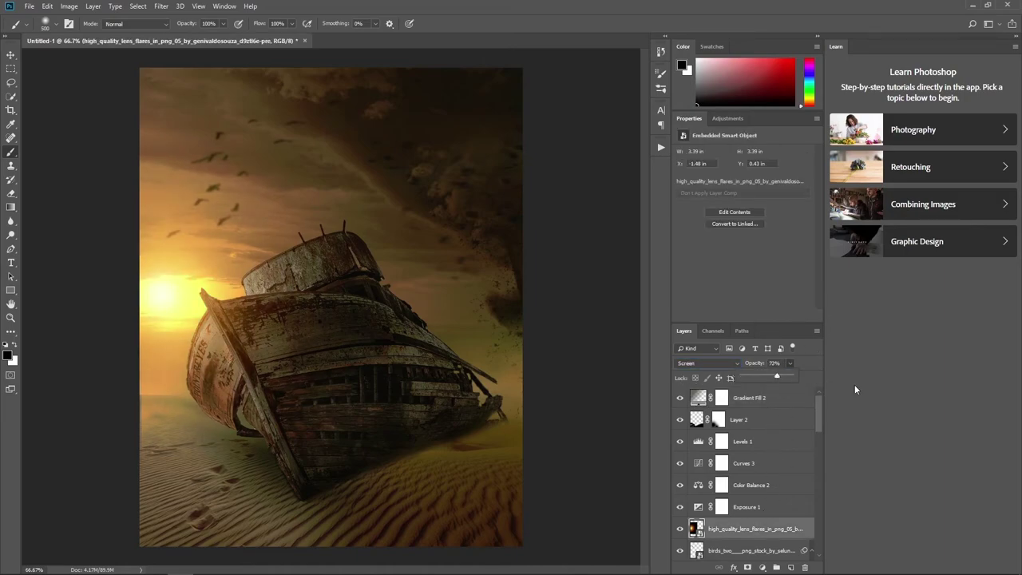
{"action": "left_click", "coordinate": [854, 386]}
{"action": "left_click", "coordinate": [774, 396]}
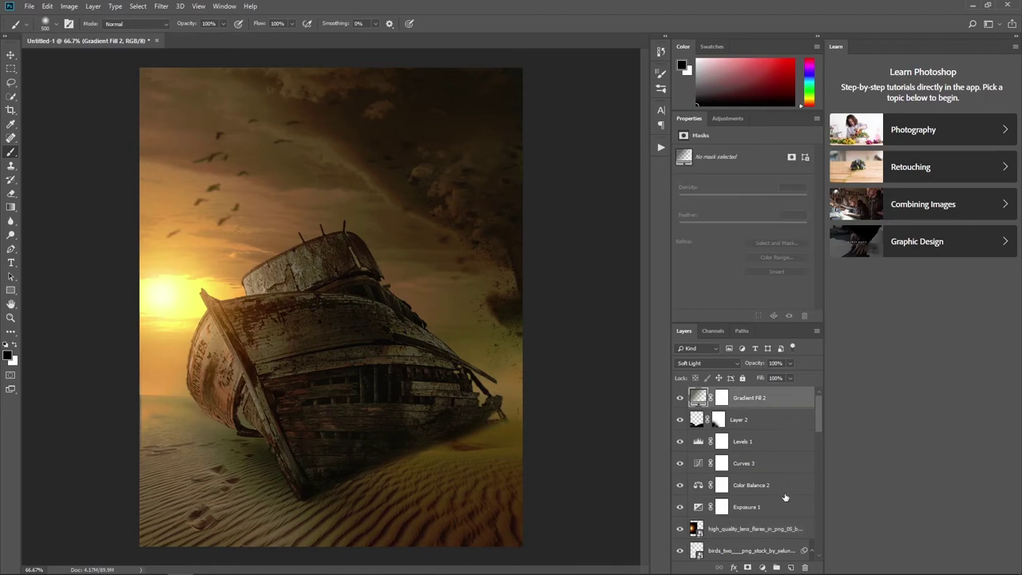
{"action": "left_click", "coordinate": [763, 567]}
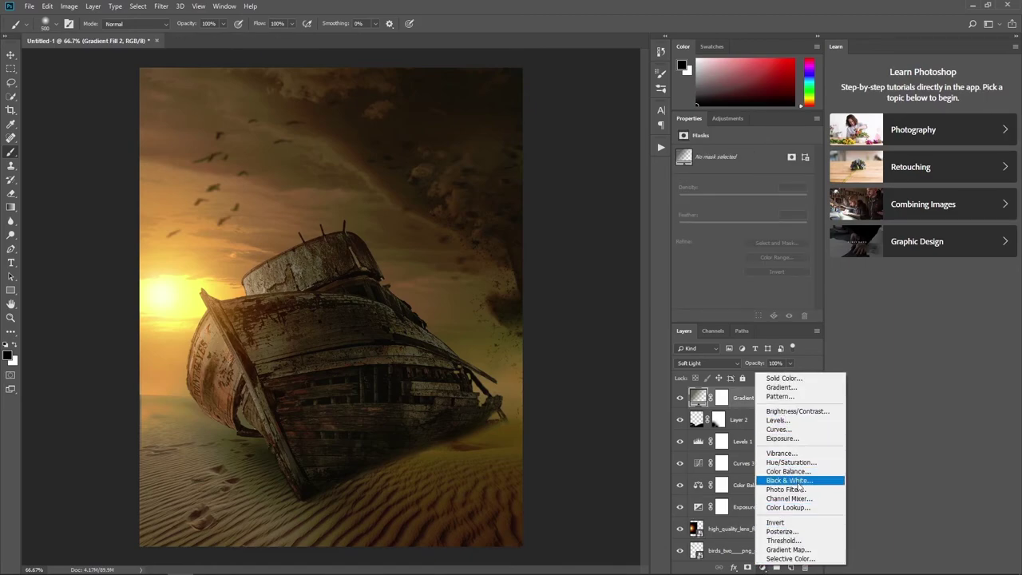
- Add a Gradient Map layer in Soft Light mode and load the Platinum gradient preset
{"action": "left_click", "coordinate": [788, 550]}
{"action": "left_click", "coordinate": [709, 363]}
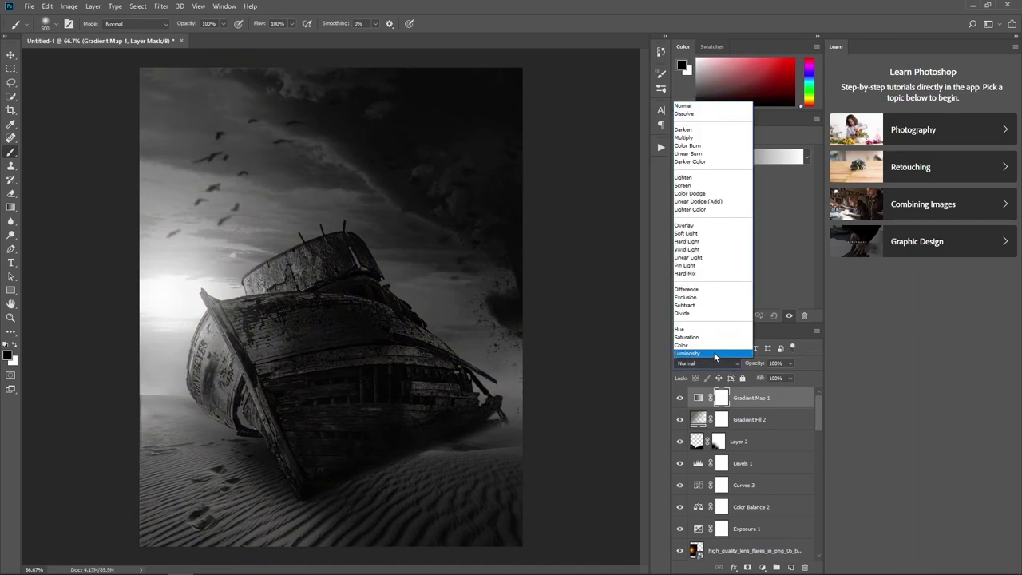
{"action": "left_click", "coordinate": [710, 234]}
{"action": "left_click", "coordinate": [750, 157]}
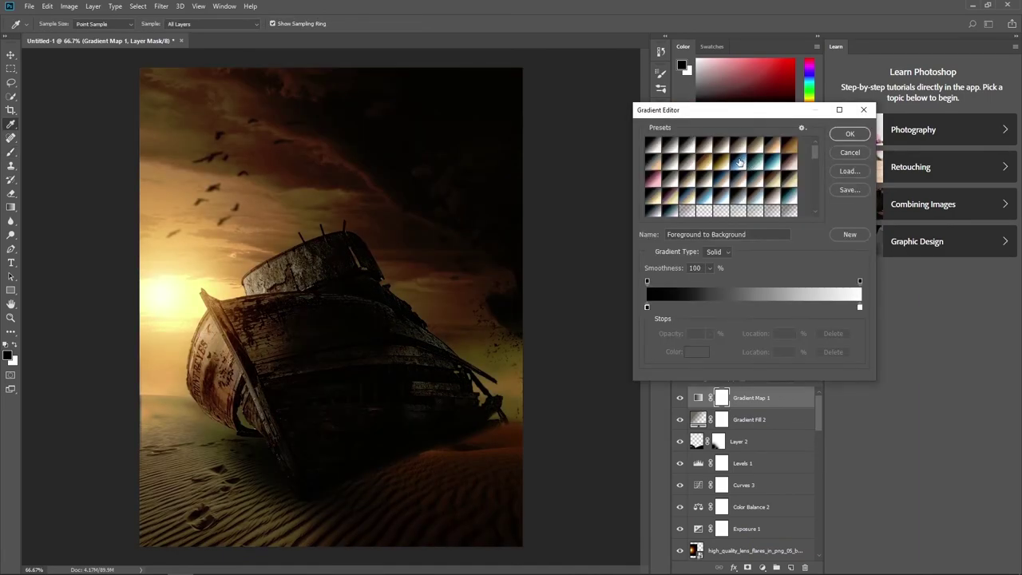
{"action": "left_click", "coordinate": [739, 163]}
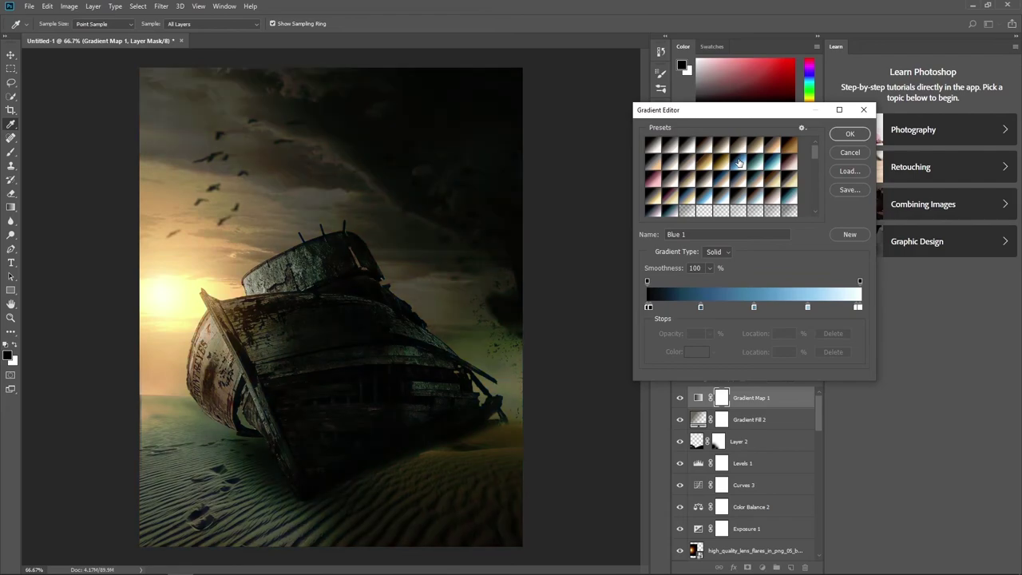
{"action": "left_click", "coordinate": [750, 154]}
{"action": "left_click", "coordinate": [668, 144]}
{"action": "left_click", "coordinate": [652, 144]}
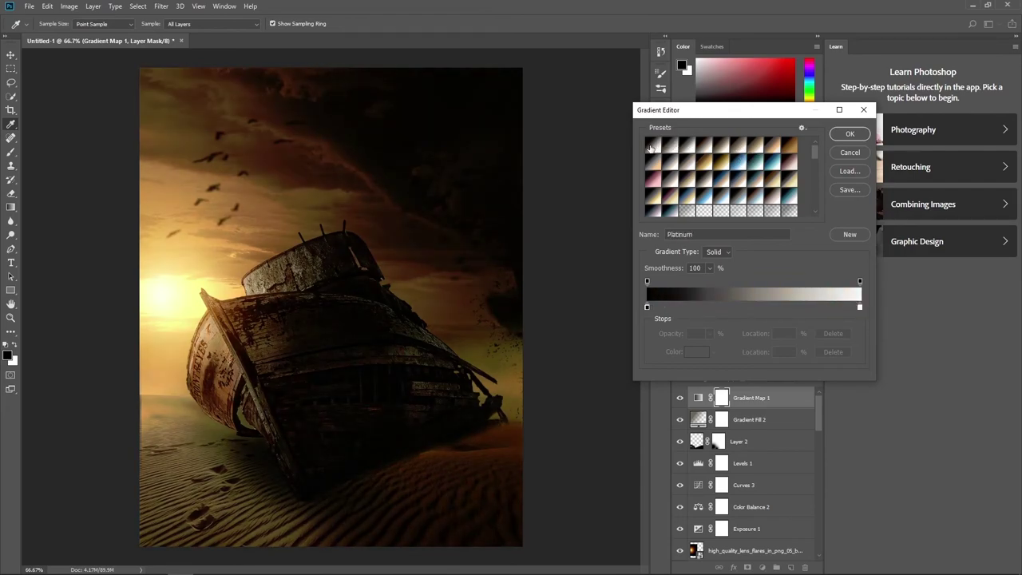
- Set the gradient's start stop to #0a0062 and add a #00ff00 middle stop
{"action": "mouse_move", "coordinate": [648, 308]}
{"action": "left_mouse_down"}
{"action": "mouse_move", "coordinate": [696, 308]}
{"action": "mouse_move", "coordinate": [646, 308]}
{"action": "left_mouse_up"}
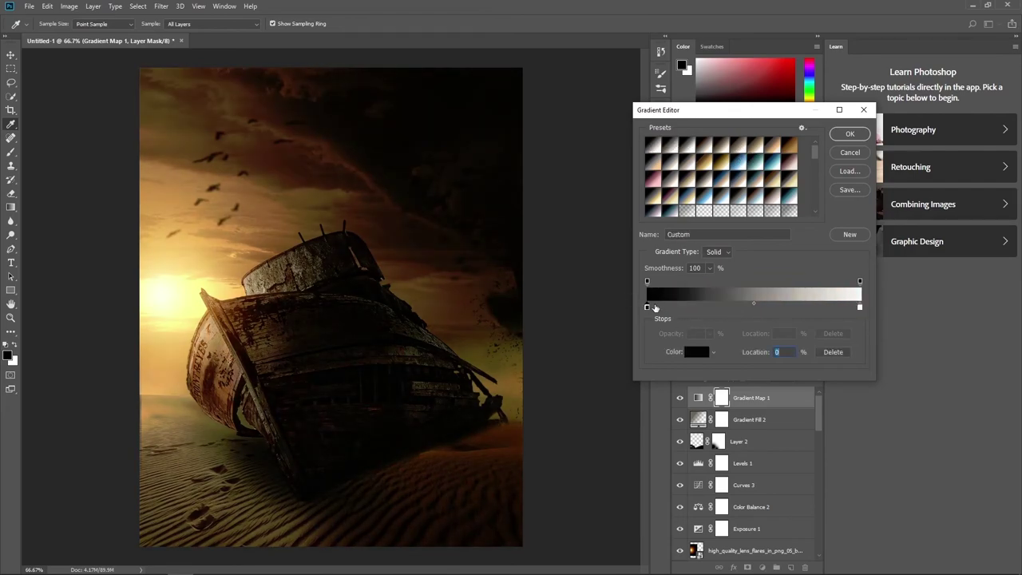
{"action": "left_click", "coordinate": [700, 356]}
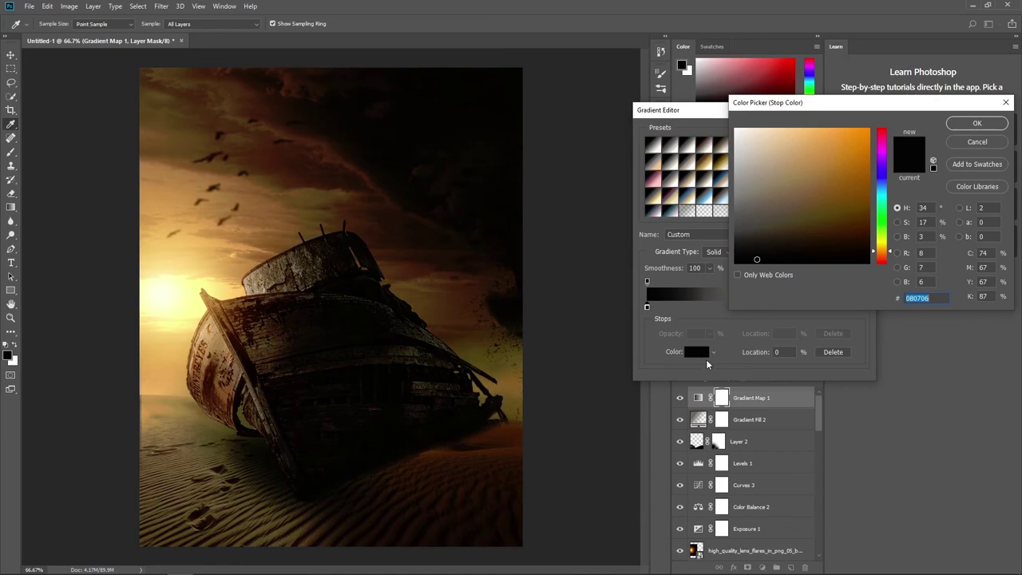
{"action": "type", "text": "0a00"}
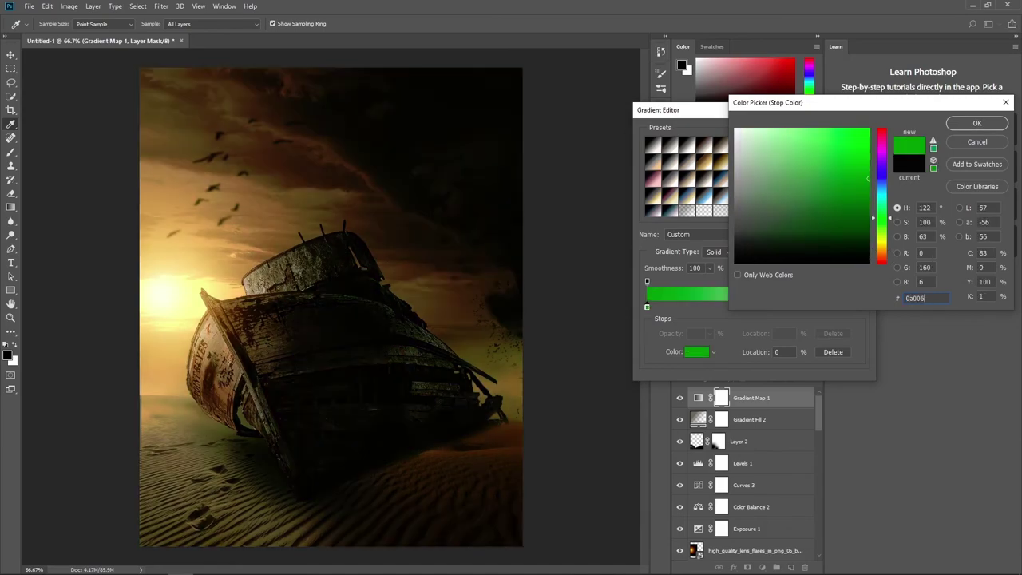
{"action": "type", "text": "62"}
{"action": "left_click", "coordinate": [977, 123]}
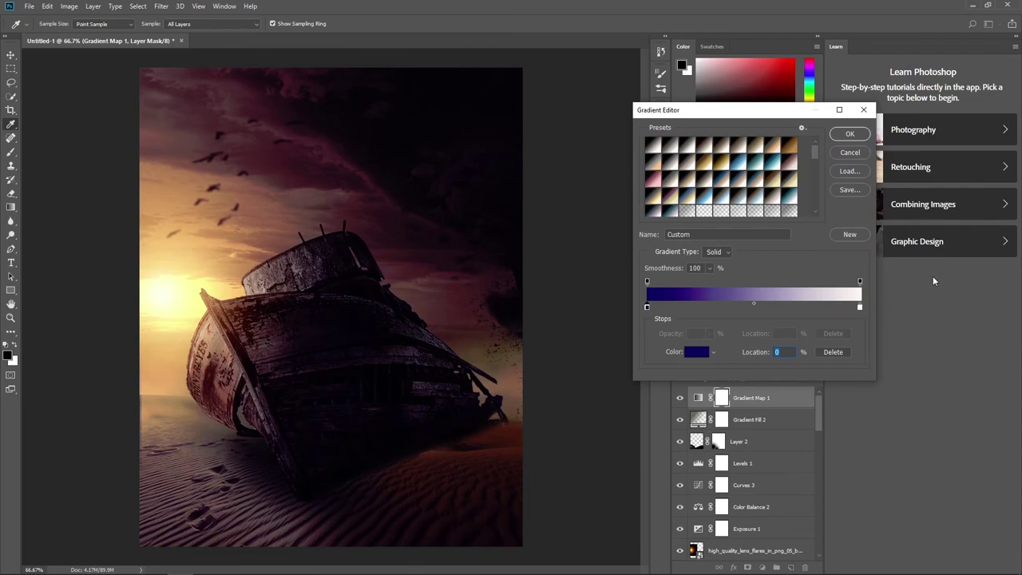
{"action": "left_click", "coordinate": [754, 307]}
{"action": "left_click", "coordinate": [697, 352]}
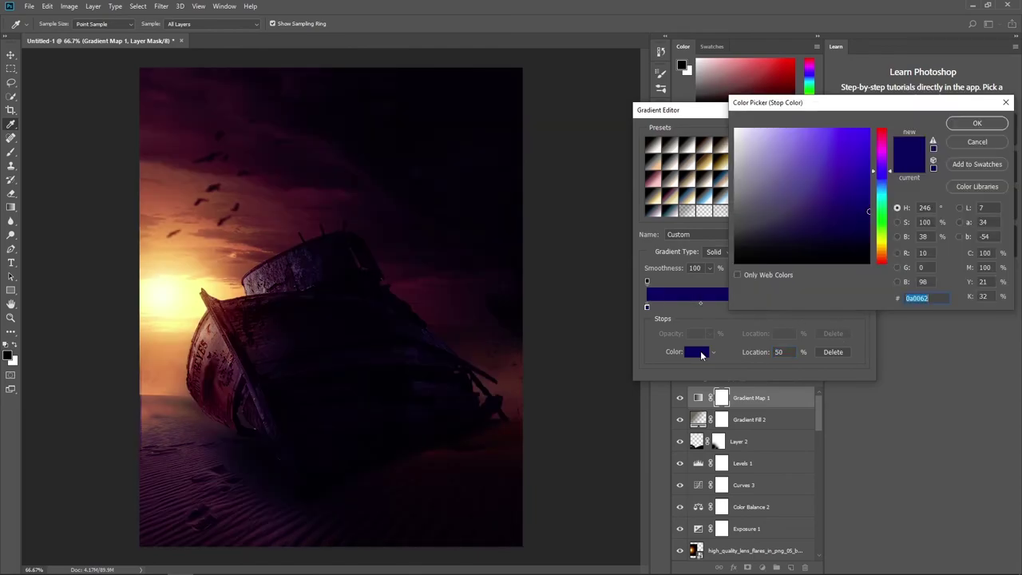
{"action": "type", "text": "00ff00"}
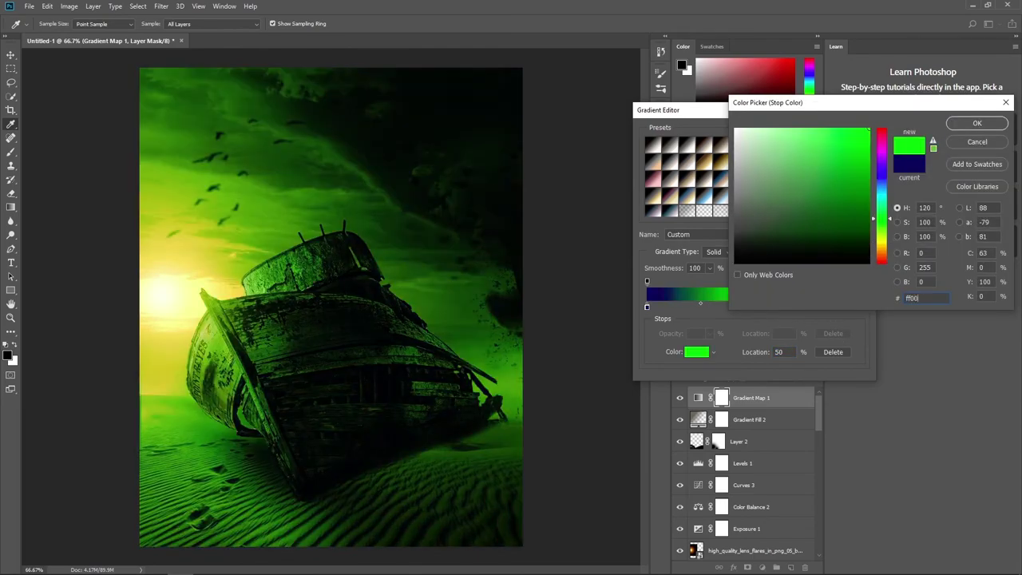
{"action": "key", "text": "Return"}
- Set the end stop to #ffff00, accept the gradient, and set the layer opacity to 5%
{"action": "left_click", "coordinate": [859, 307]}
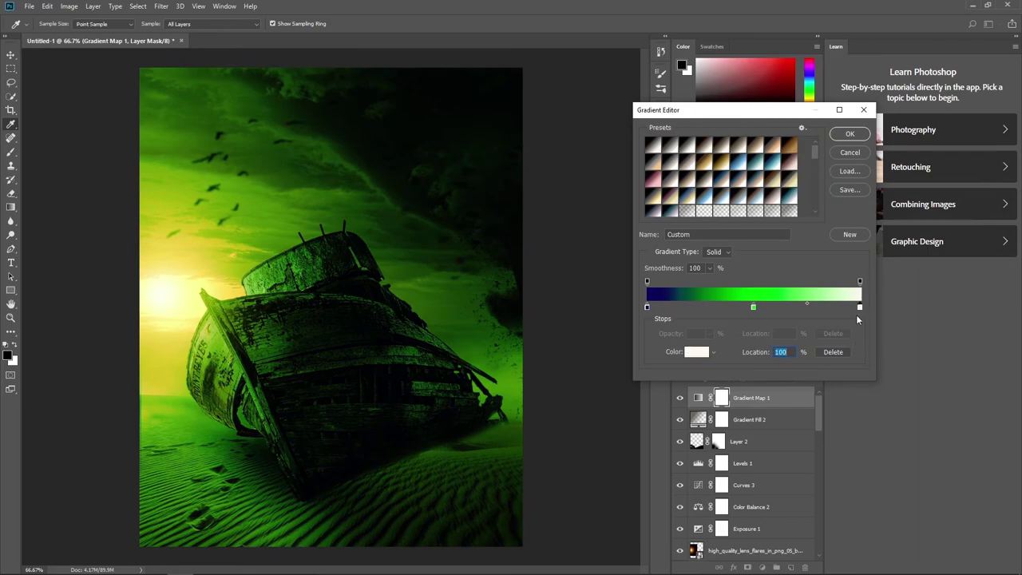
{"action": "left_click", "coordinate": [696, 352]}
{"action": "type", "text": "ffff00"}
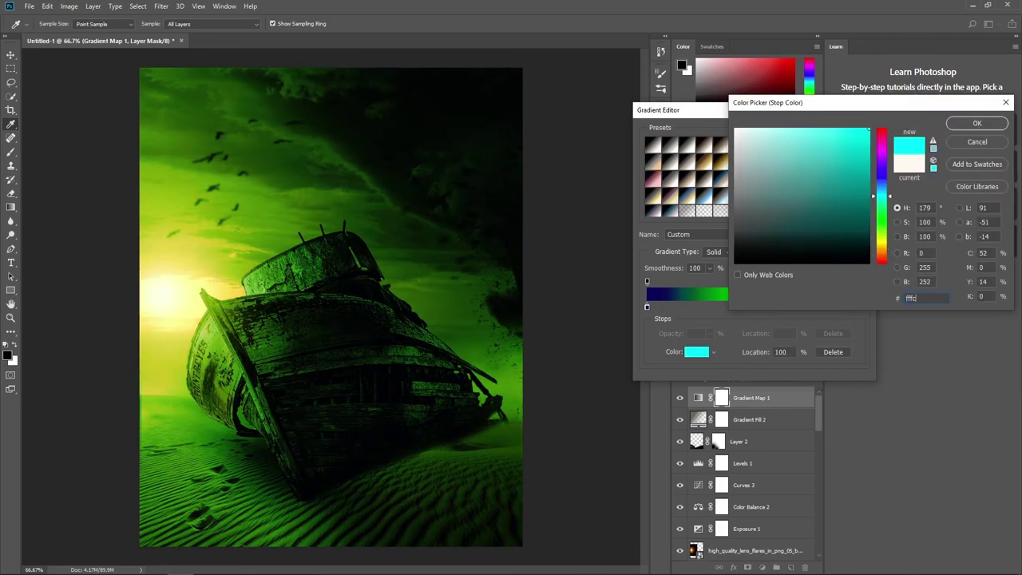
{"action": "key", "text": "Return"}
{"action": "left_click", "coordinate": [848, 134]}
{"action": "key", "text": "b"}
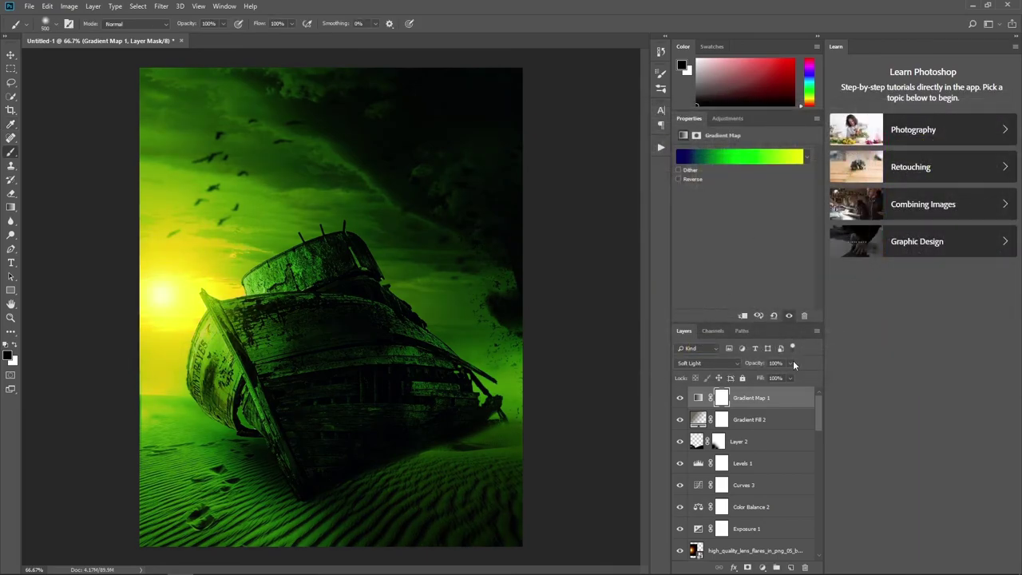
{"action": "left_click", "coordinate": [775, 362]}
{"action": "type", "text": "5"}
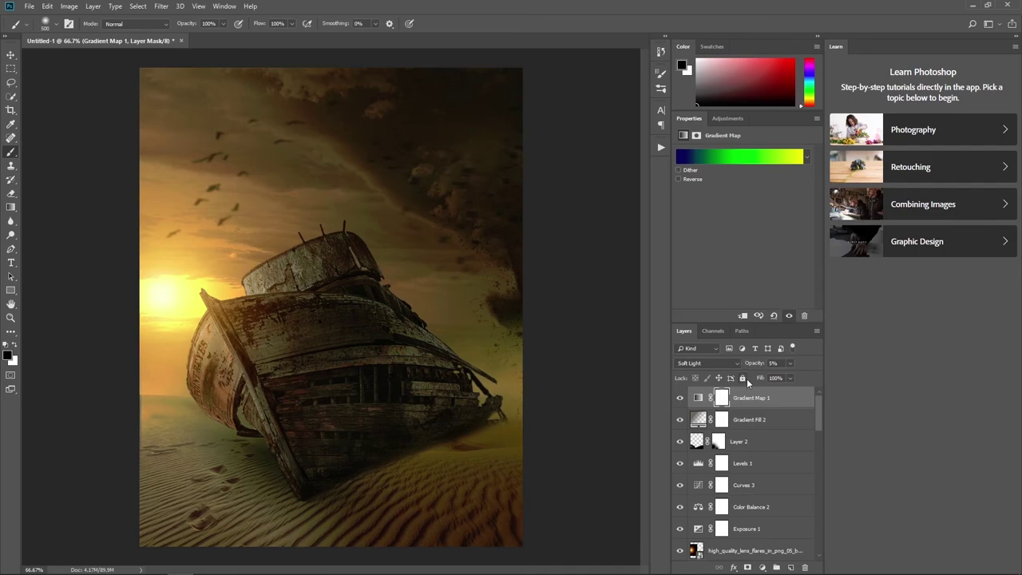
- Compare Layer 1 on and off, then add a layer mask to it
{"action": "scroll", "coordinate": [760, 428], "scroll_direction": "down", "scroll_amount": 3}
{"action": "scroll", "coordinate": [760, 428], "scroll_direction": "down", "scroll_amount": 3}
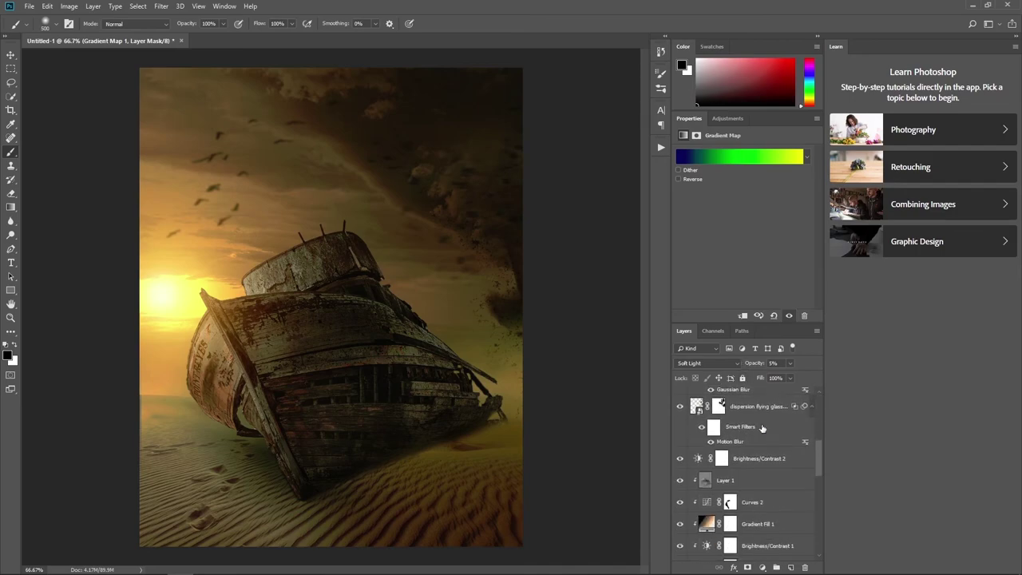
{"action": "scroll", "coordinate": [751, 447], "scroll_direction": "down", "scroll_amount": 2}
{"action": "left_click", "coordinate": [680, 458]}
{"action": "left_click", "coordinate": [679, 458]}
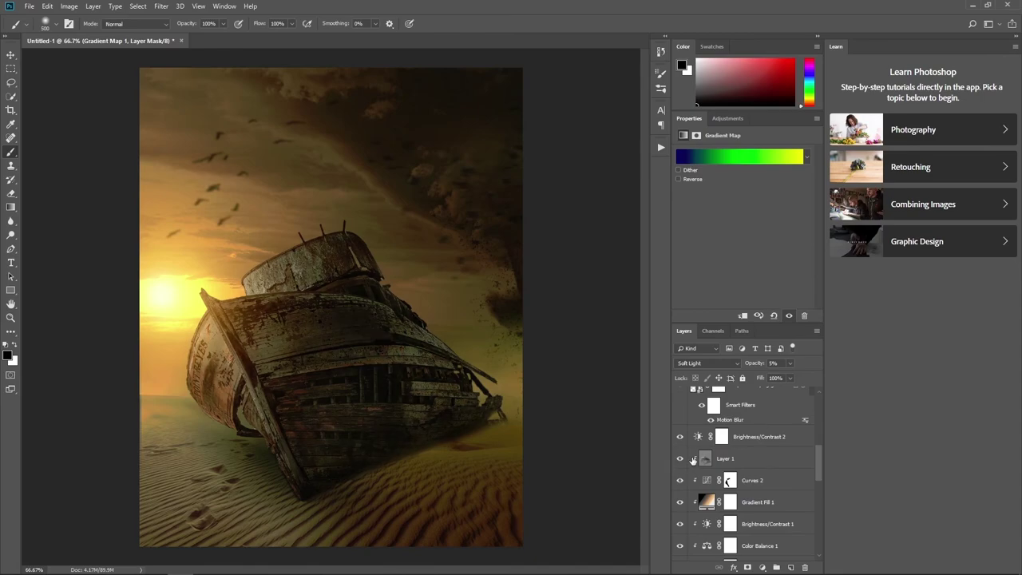
{"action": "left_click", "coordinate": [746, 458]}
{"action": "left_click", "coordinate": [747, 567]}
{"action": "key", "text": "bracketleft"}
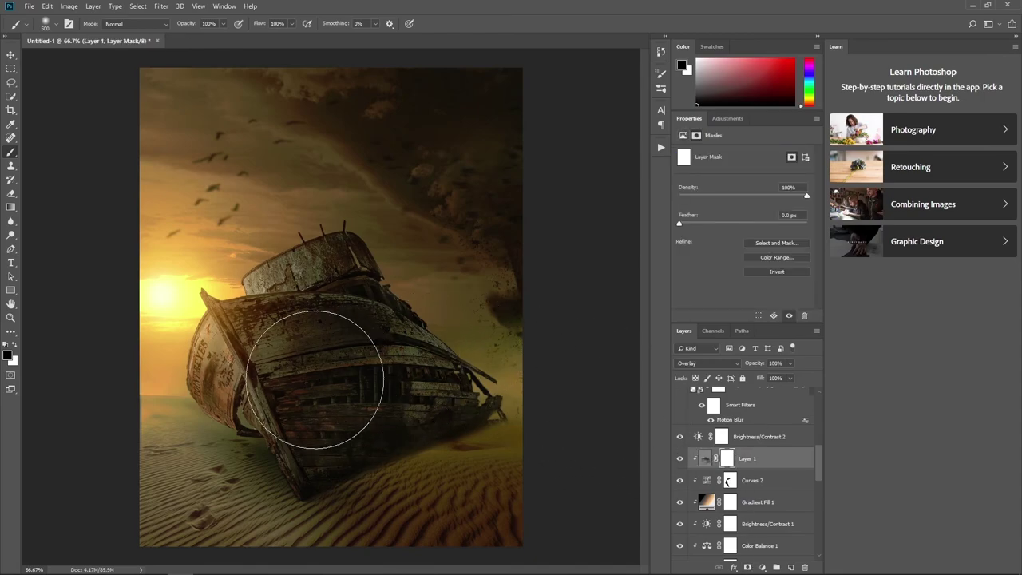
{"action": "key", "text": "bracketleft"}
{"action": "key", "text": "bracketleft"}
{"action": "key", "text": "bracketleft"}
{"action": "key", "text": "bracketleft"}
{"action": "mouse_move", "coordinate": [296, 327]}
{"action": "left_mouse_down"}
{"action": "mouse_move", "coordinate": [380, 323]}
{"action": "mouse_move", "coordinate": [321, 338]}
{"action": "mouse_move", "coordinate": [376, 299]}
{"action": "mouse_move", "coordinate": [251, 355]}
{"action": "left_mouse_up"}
{"action": "key", "text": "ctrl+z"}
- With a 5% opacity brush, paint white over the hull and black over the lower hull
{"action": "key", "text": "0"}
{"action": "key", "text": "5"}
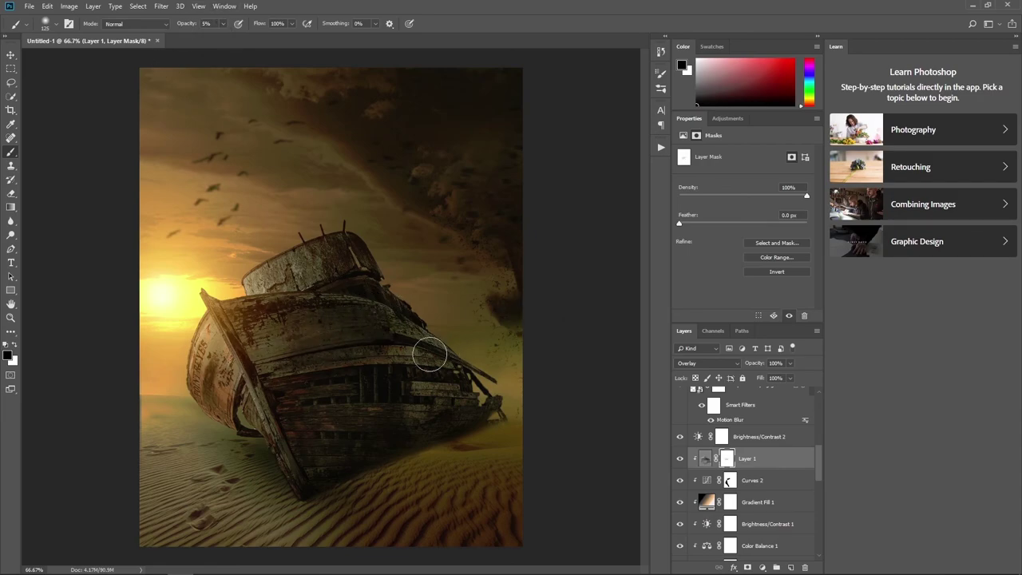
{"action": "key", "text": "x"}
{"action": "left_click_drag", "start_coordinate": [358, 312], "coordinate": [339, 344]}
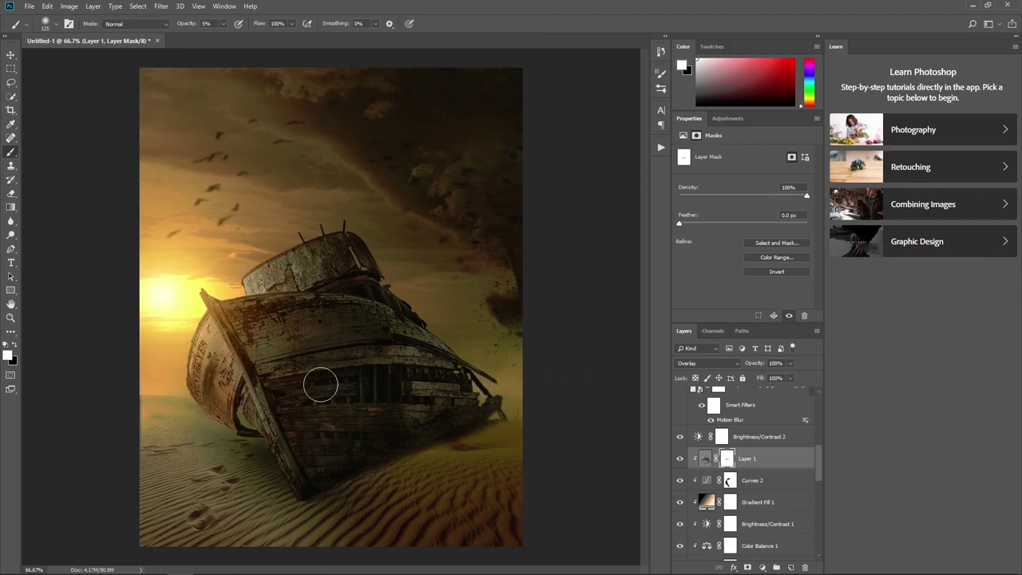
{"action": "key", "text": "x"}
{"action": "mouse_move", "coordinate": [391, 380]}
{"action": "left_mouse_down"}
{"action": "mouse_move", "coordinate": [263, 407]}
{"action": "mouse_move", "coordinate": [427, 411]}
{"action": "left_mouse_up"}
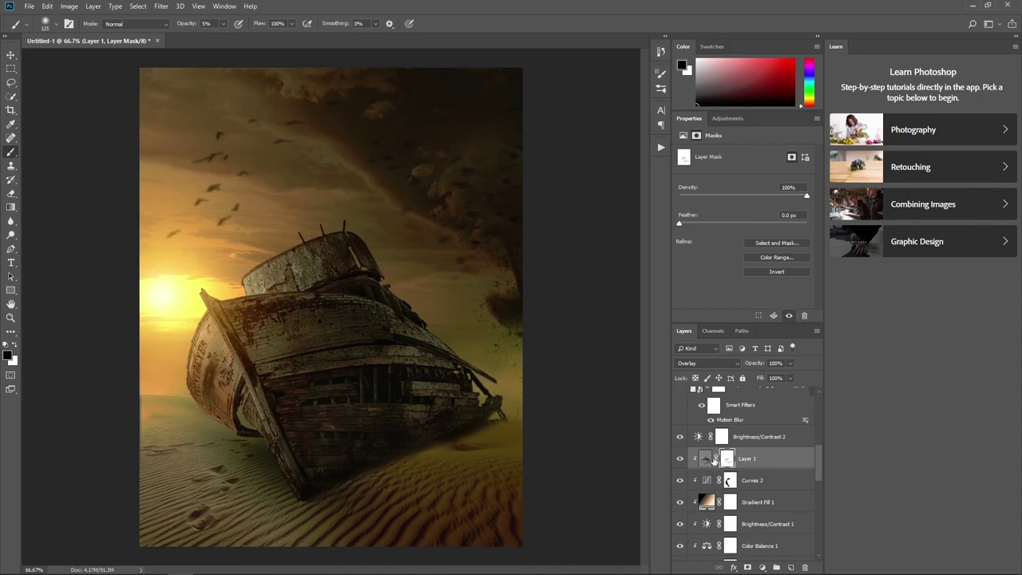
- Target Layer 1's pixels, choose the Burn tool, and select the Gradient Map 1 layer
{"action": "key", "text": "ctrl+2"}
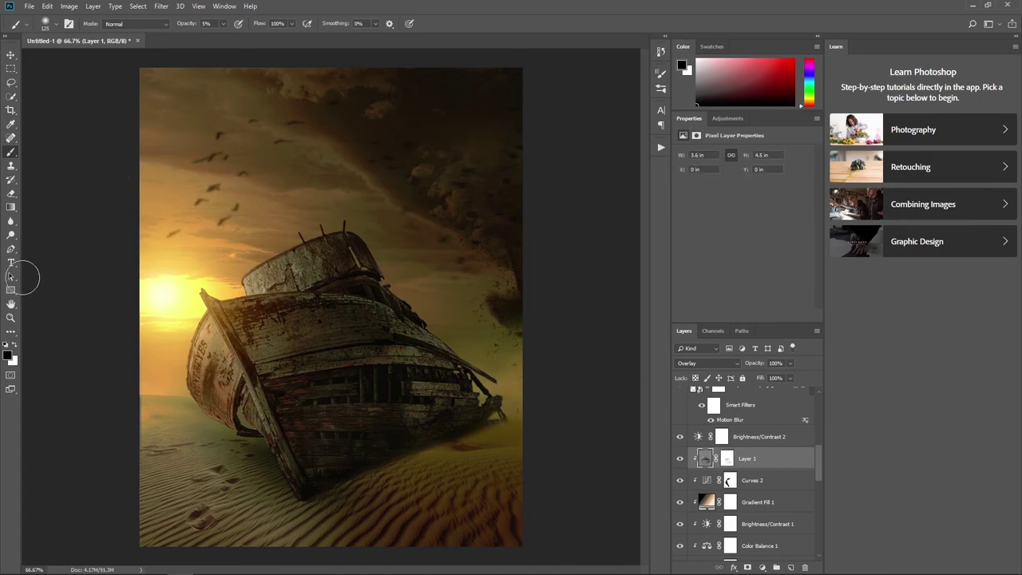
{"action": "right_click", "coordinate": [12, 234]}
{"action": "left_click", "coordinate": [48, 247]}
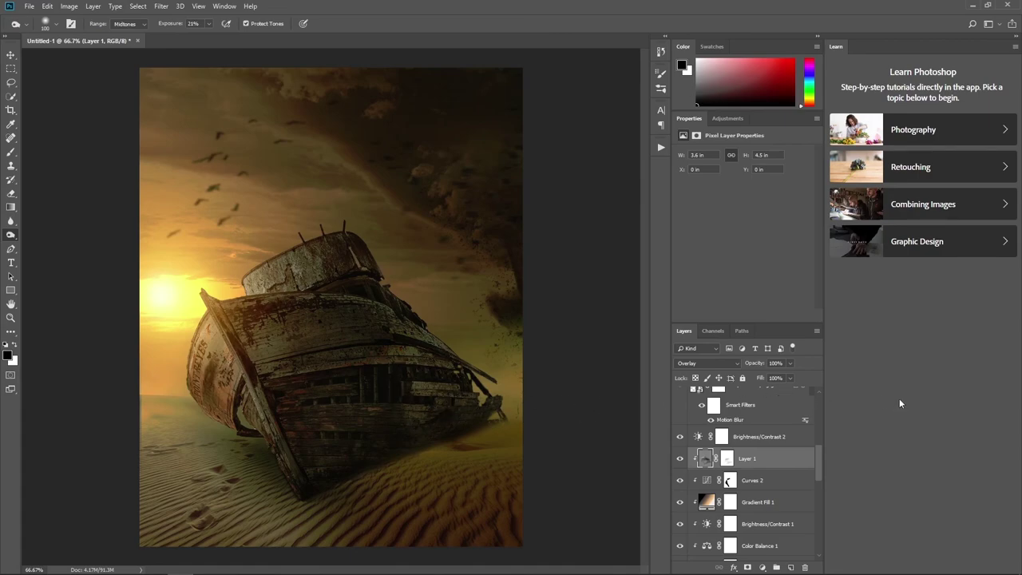
{"action": "scroll", "coordinate": [791, 463], "scroll_direction": "up", "scroll_amount": 5}
{"action": "left_click", "coordinate": [792, 400]}
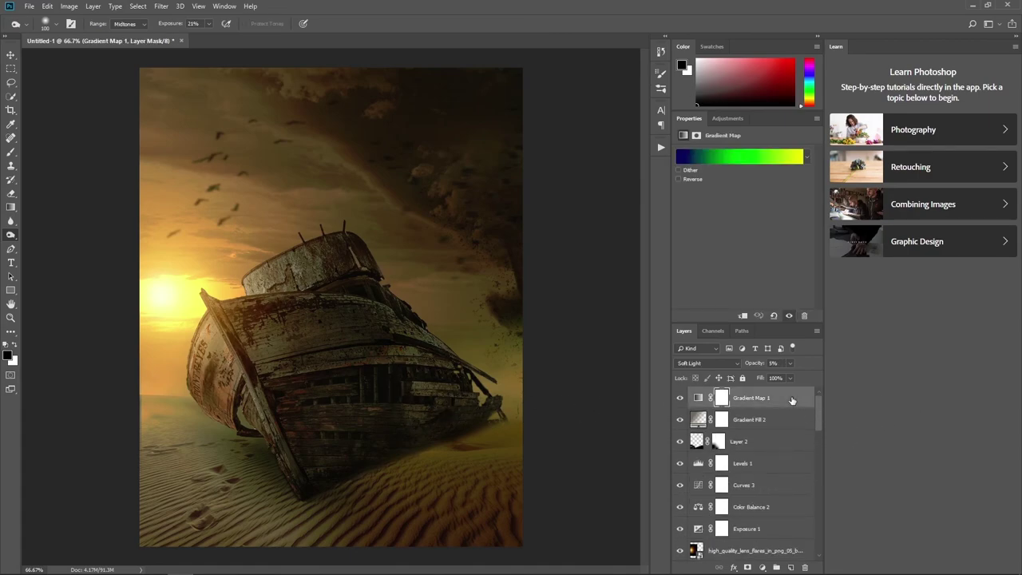
- Stamp all visible layers into Layer 3, convert it to a smart object, and apply Sharpen More
{"action": "key", "text": "ctrl+shift+alt+e"}
{"action": "right_click", "coordinate": [764, 399]}
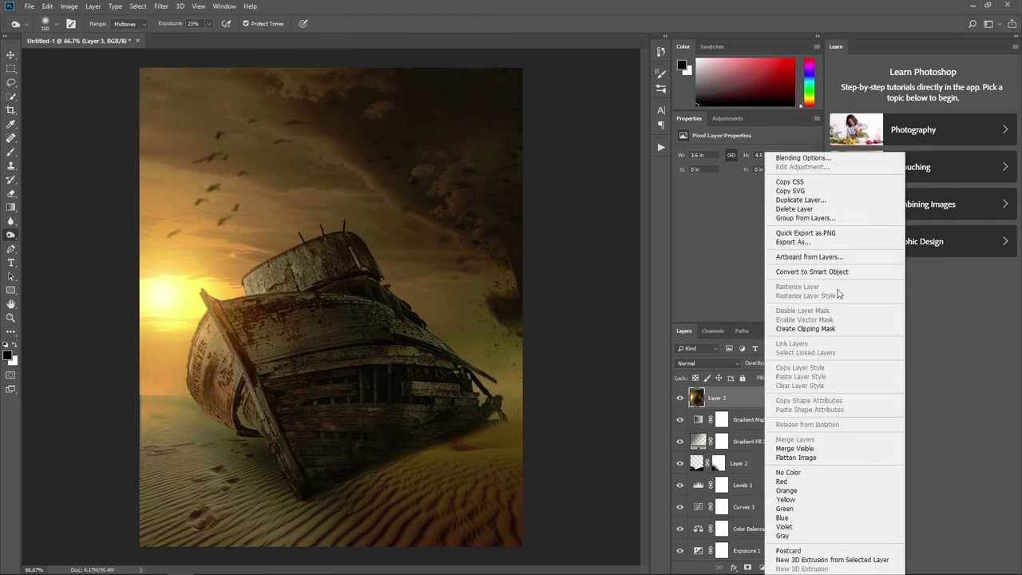
{"action": "left_click", "coordinate": [839, 294]}
{"action": "left_click", "coordinate": [164, 7]}
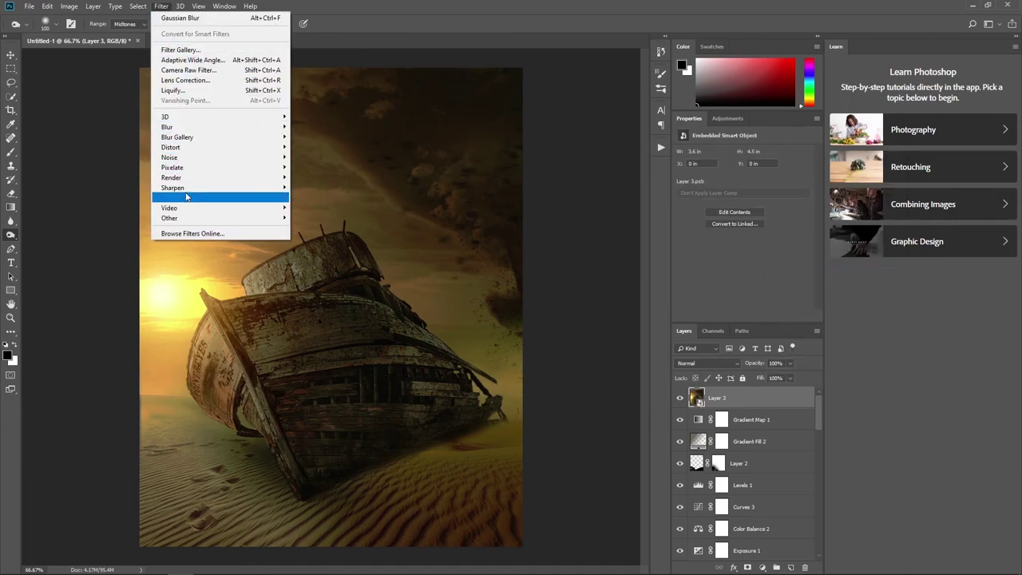
{"action": "mouse_move", "coordinate": [173, 187]}
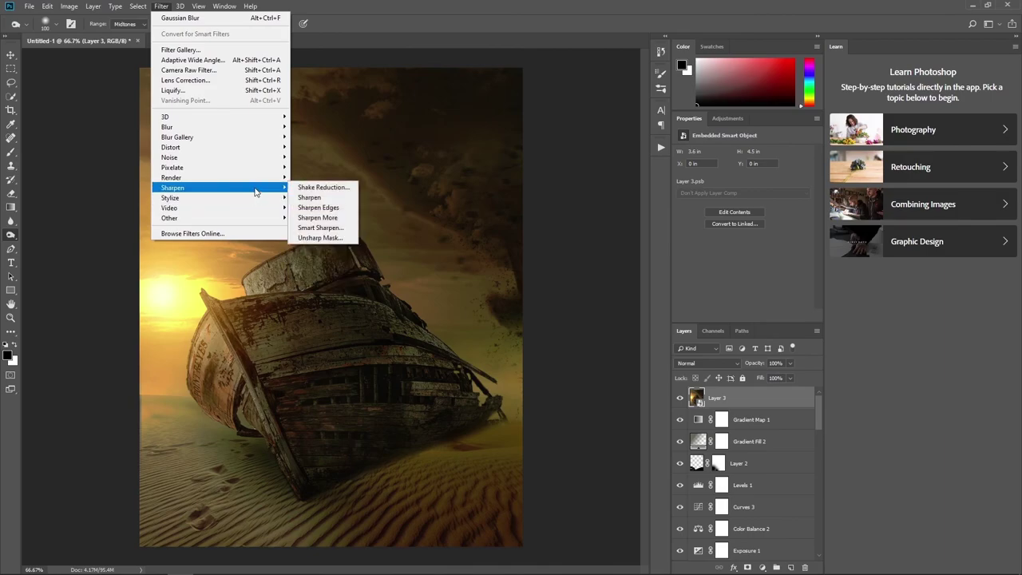
{"action": "left_click", "coordinate": [319, 217]}
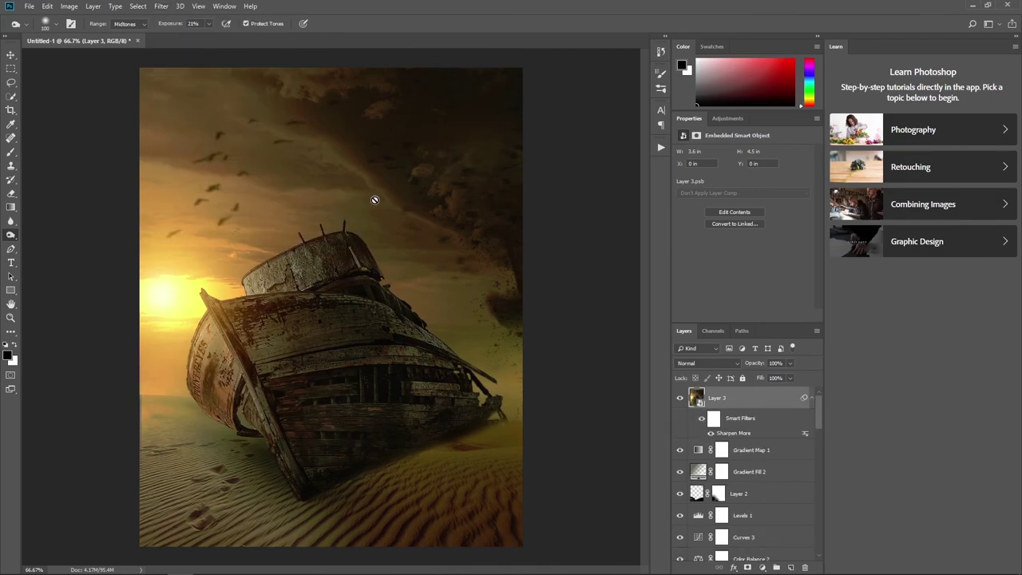
- Apply a High Pass filter to Layer 3 and set its blend mode to Overlay
{"action": "left_click", "coordinate": [138, 7]}
{"action": "mouse_move", "coordinate": [162, 6]}
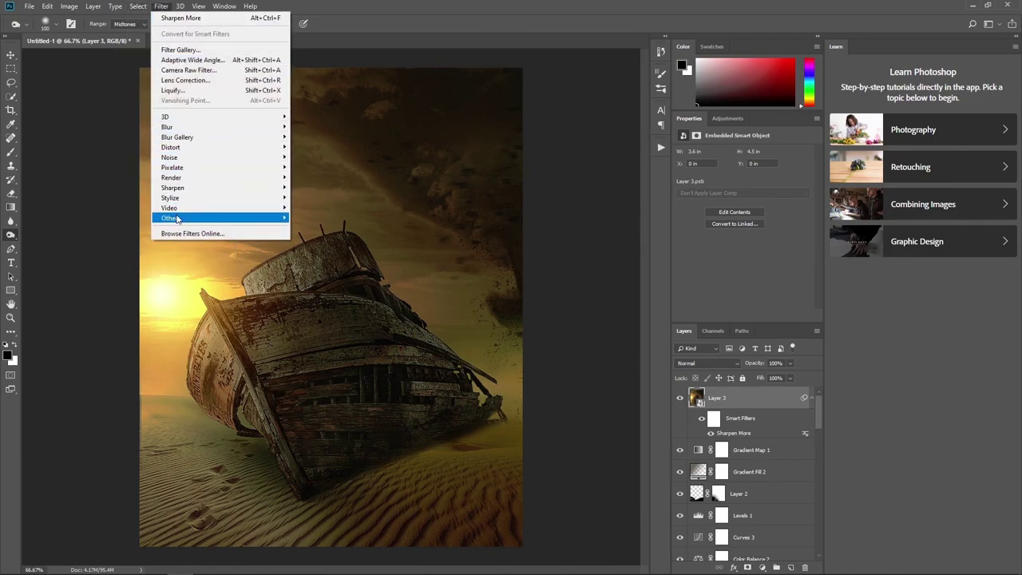
{"action": "left_click", "coordinate": [319, 230]}
{"action": "left_click", "coordinate": [565, 141]}
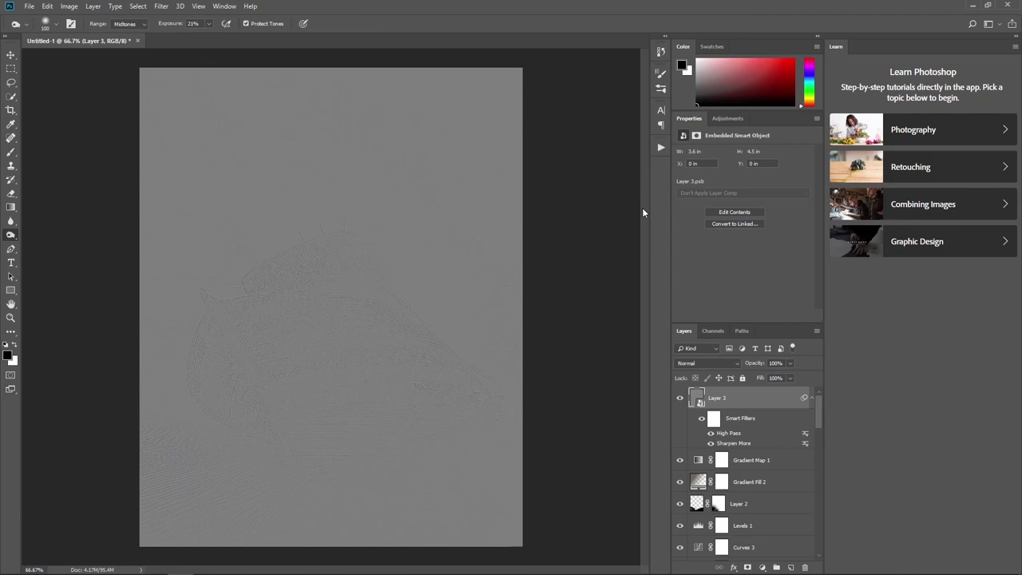
{"action": "left_click", "coordinate": [706, 362]}
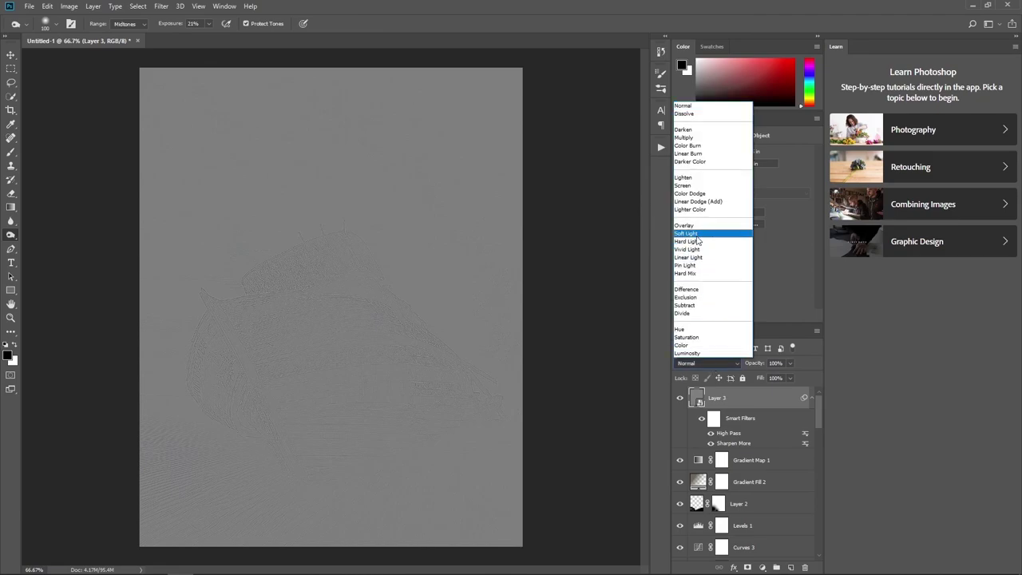
{"action": "left_click", "coordinate": [689, 231]}
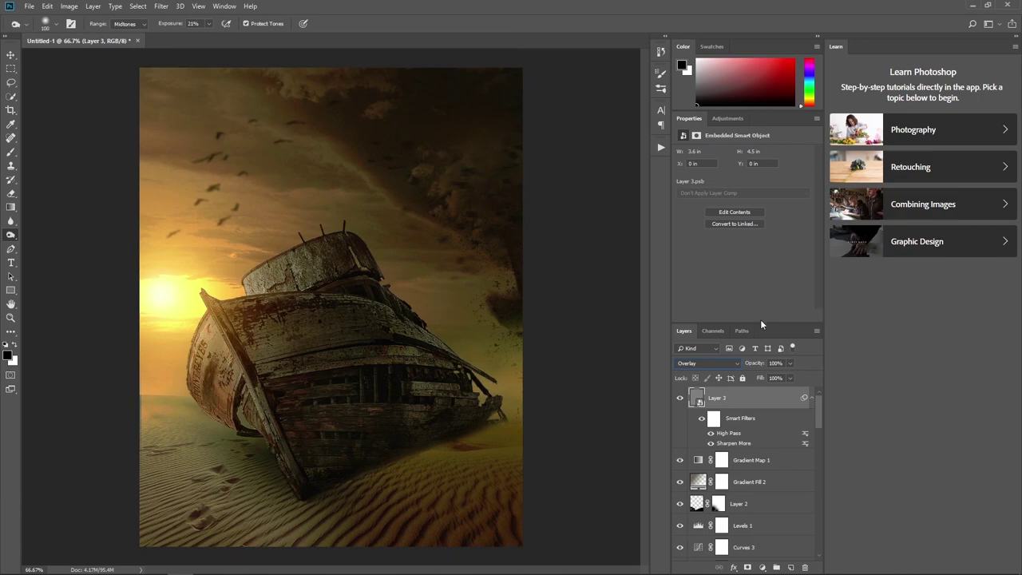
{"action": "left_click", "coordinate": [701, 465]}
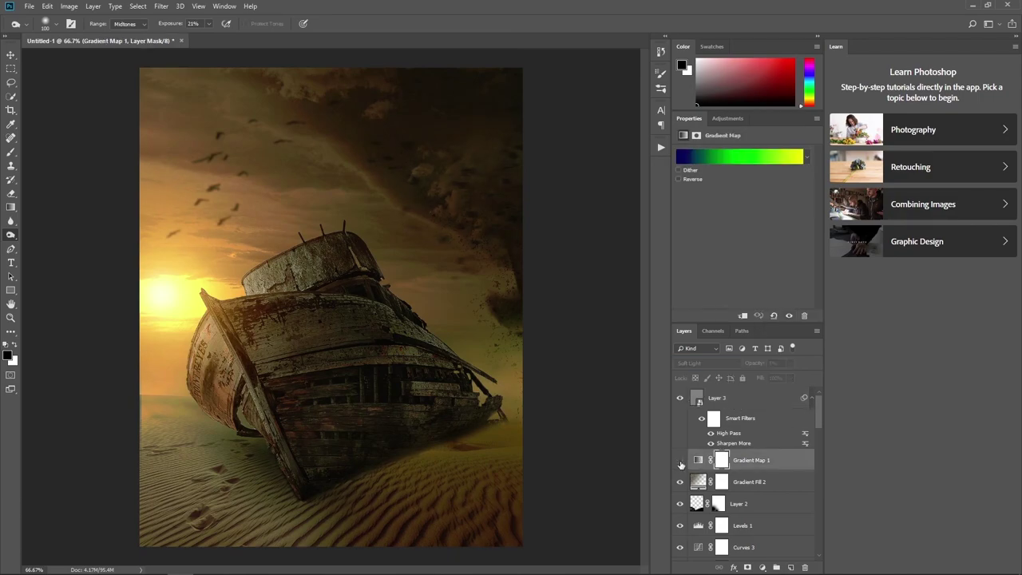
- On the Gradient Map 1 mask, paint black over the upper sky with a 700 px, 100% opacity brush
{"action": "left_click", "coordinate": [722, 461]}
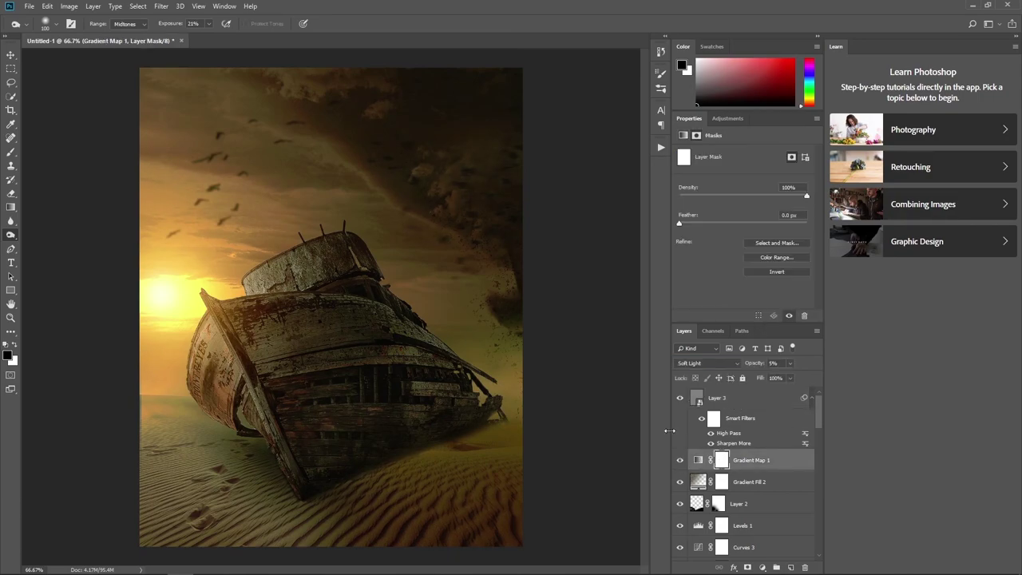
{"action": "left_click", "coordinate": [11, 152]}
{"action": "key", "text": "bracketright"}
{"action": "key", "text": "bracketright"}
{"action": "key", "text": "bracketright"}
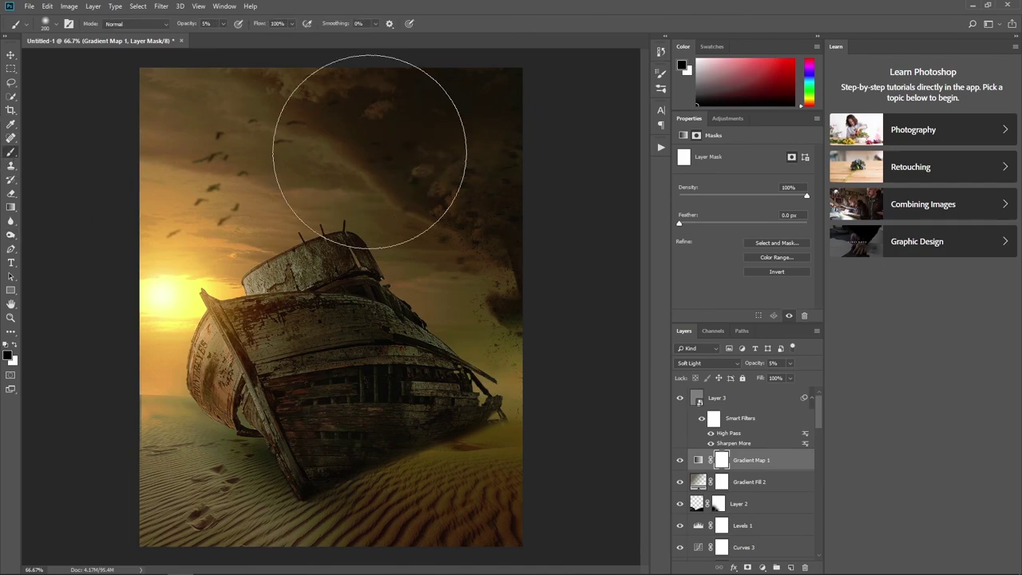
{"action": "left_click_drag", "start_coordinate": [223, 24], "coordinate": [278, 38]}
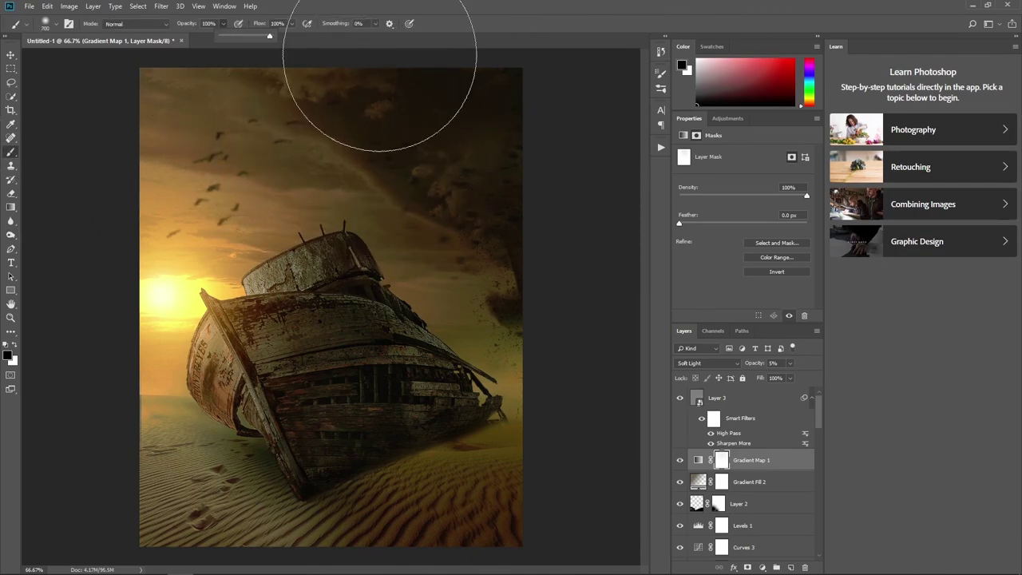
{"action": "mouse_move", "coordinate": [376, 35]}
{"action": "left_mouse_down"}
{"action": "mouse_move", "coordinate": [375, 187]}
{"action": "mouse_move", "coordinate": [335, 221]}
{"action": "mouse_move", "coordinate": [410, 180]}
{"action": "left_mouse_up"}
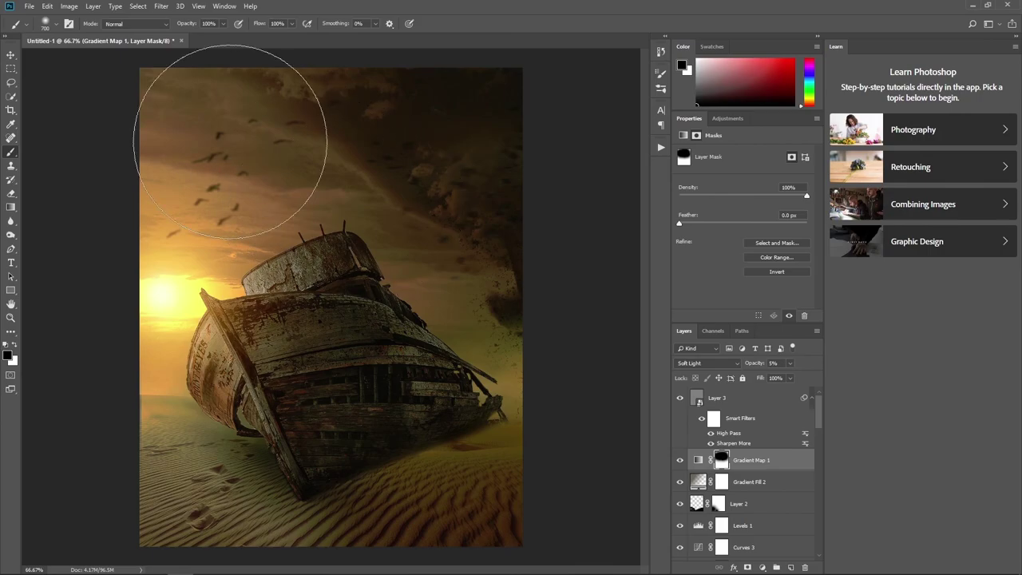